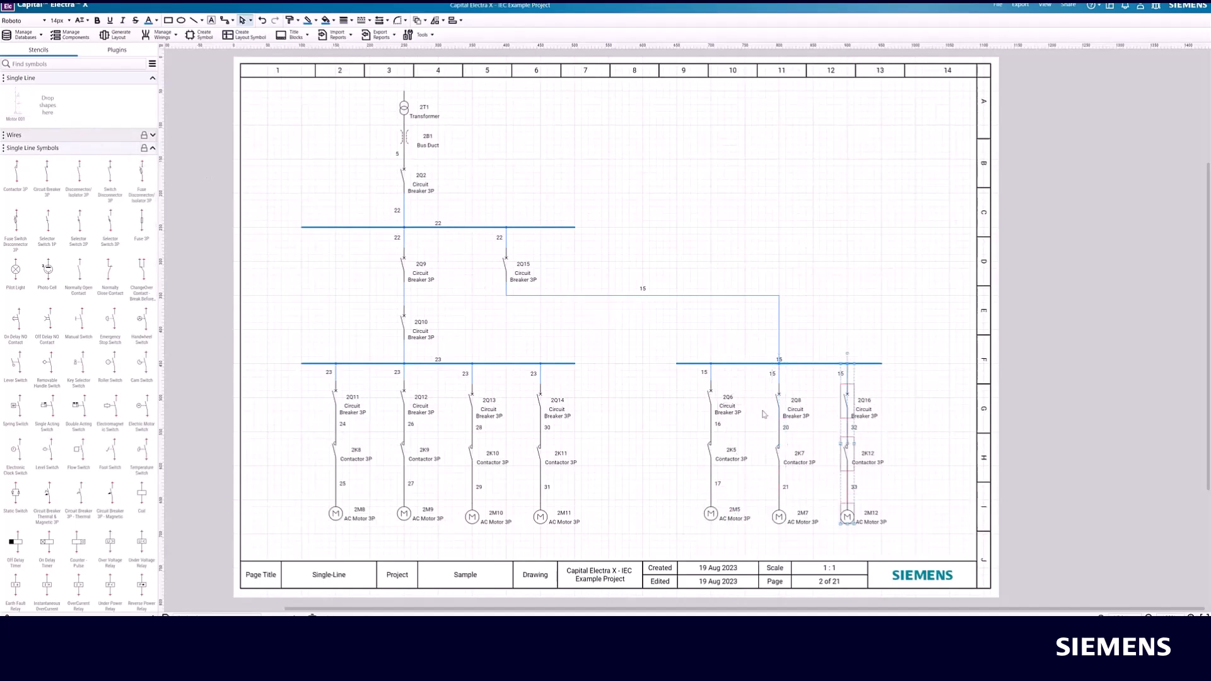
# Follow the hyperlink of circuit breaker 2Q6 on the Single-Line page to its detailed drawing
pyautogui.click(710, 400)
pyautogui.rightClick(710, 399)
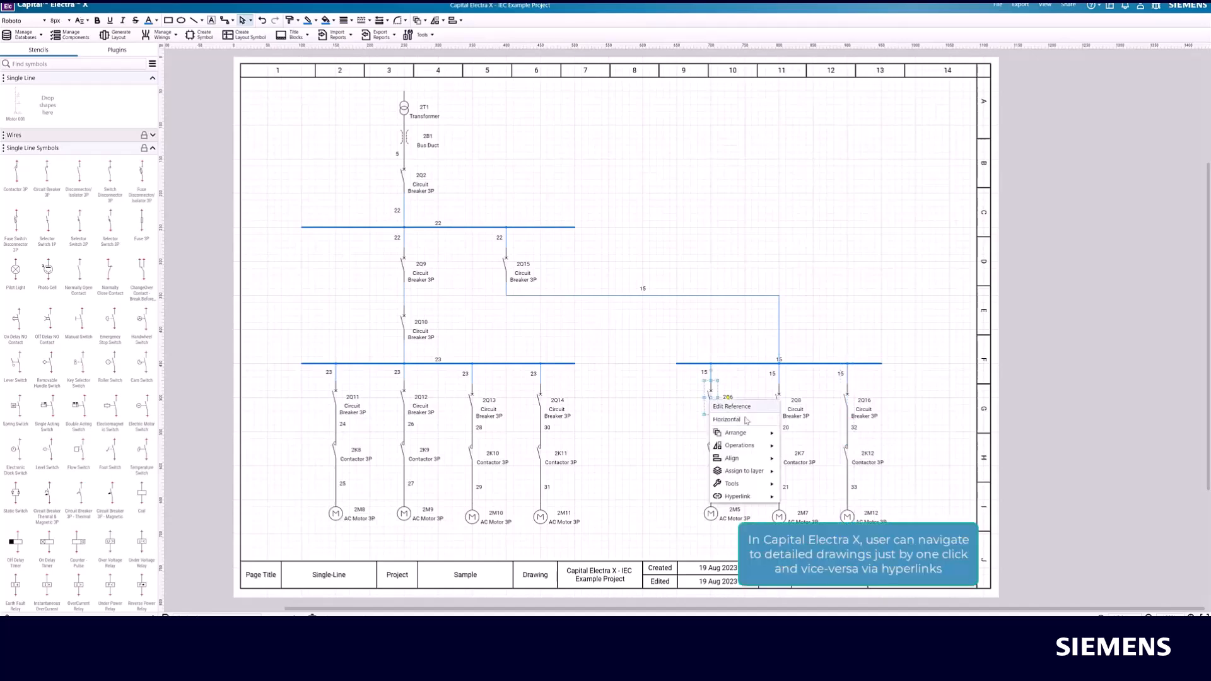
pyautogui.moveTo(751, 496)
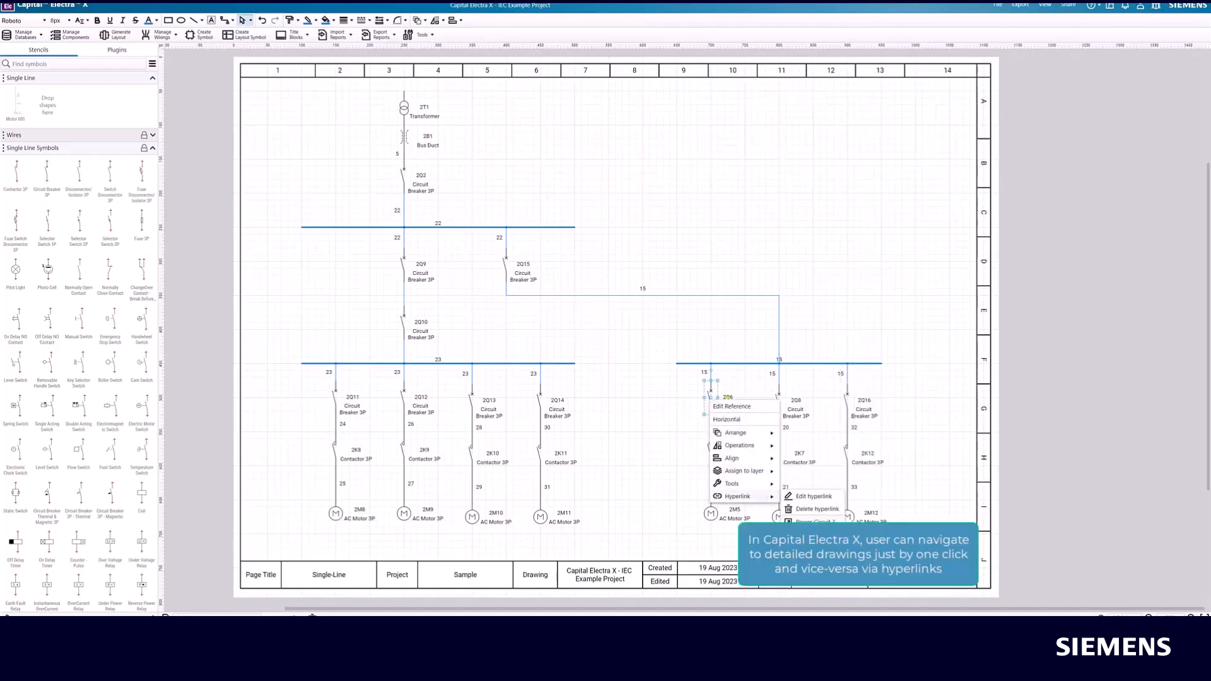
pyautogui.click(814, 522)
pyautogui.click(452, 202)
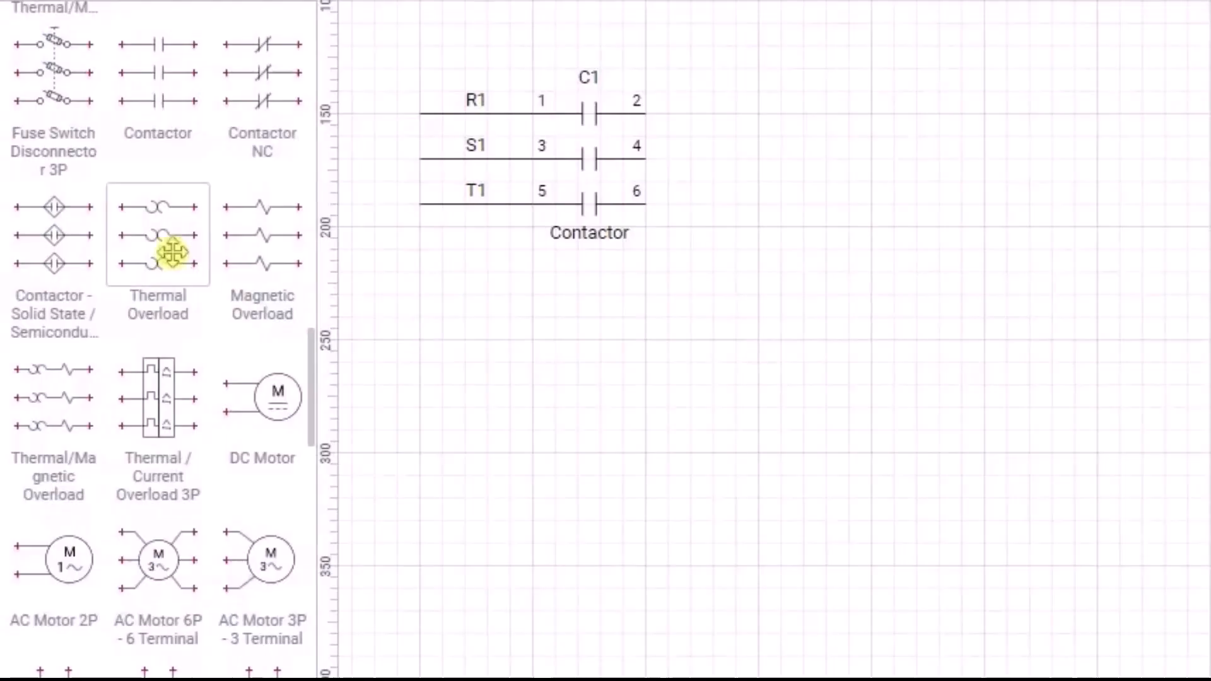
# Place a Thermal Overload to the right of contactor C1 and a three-terminal AC Motor 3P to the right of the overload
pyautogui.moveTo(171, 249); pyautogui.dragTo(814, 174)
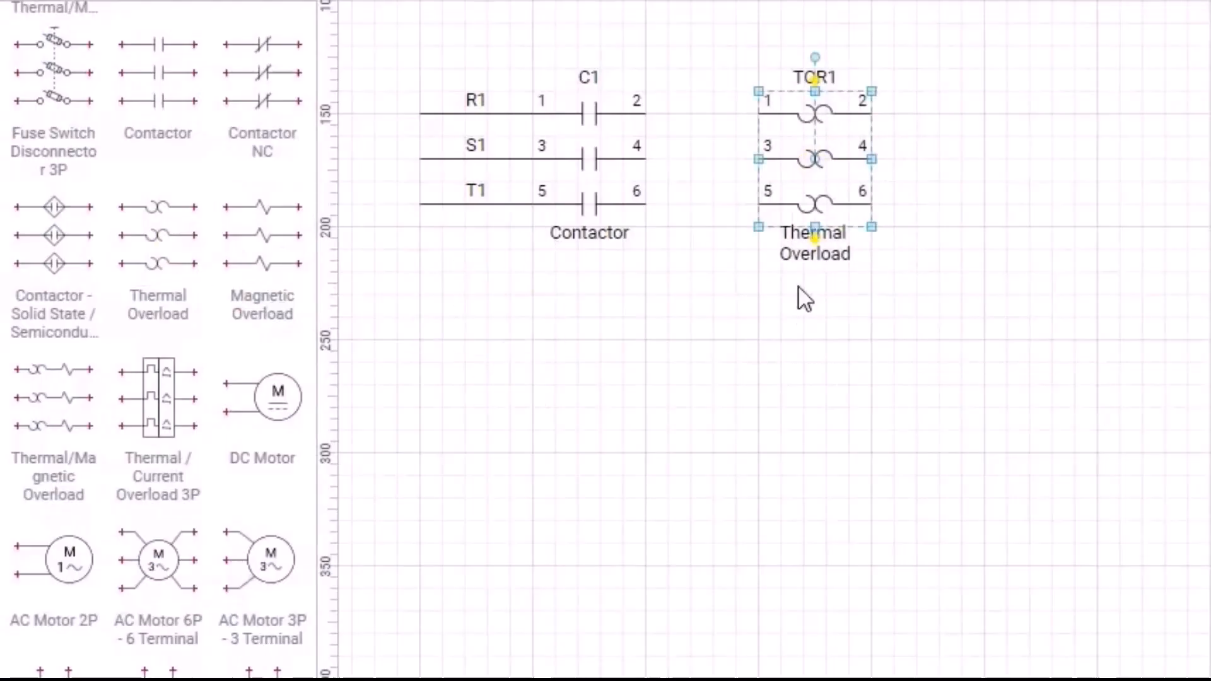
pyautogui.moveTo(271, 571); pyautogui.dragTo(1055, 179)
pyautogui.click(943, 416)
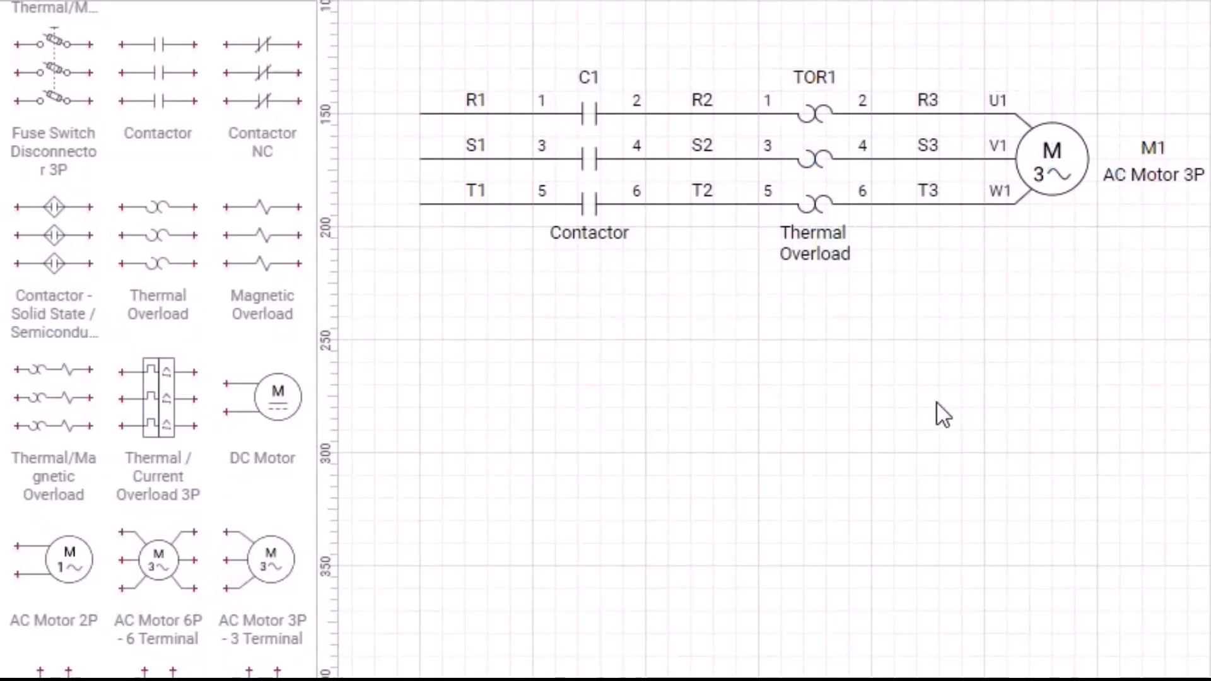
# Place another three-terminal AC Motor 3P below the motor circuit and name it Motor1
pyautogui.moveTo(271, 561); pyautogui.dragTo(486, 400)
pyautogui.write('Motor1')
pyautogui.press('Return')
# Collapse the symbol stencil, save Motor1 as a symbol in My custom stencil, and place a copy from it on the page
pyautogui.rightClick(253, 94)
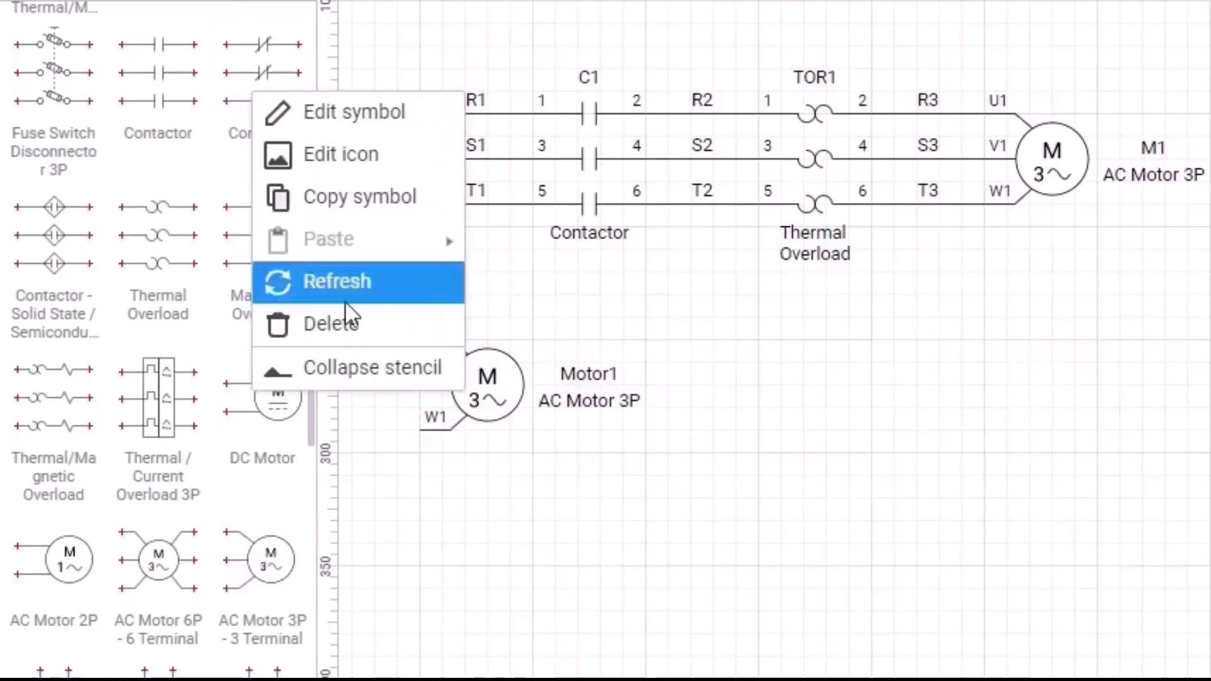
pyautogui.click(378, 363)
pyautogui.moveTo(491, 381); pyautogui.dragTo(135, 127)
pyautogui.moveTo(64, 100); pyautogui.dragTo(940, 404)
pyautogui.click(937, 584)
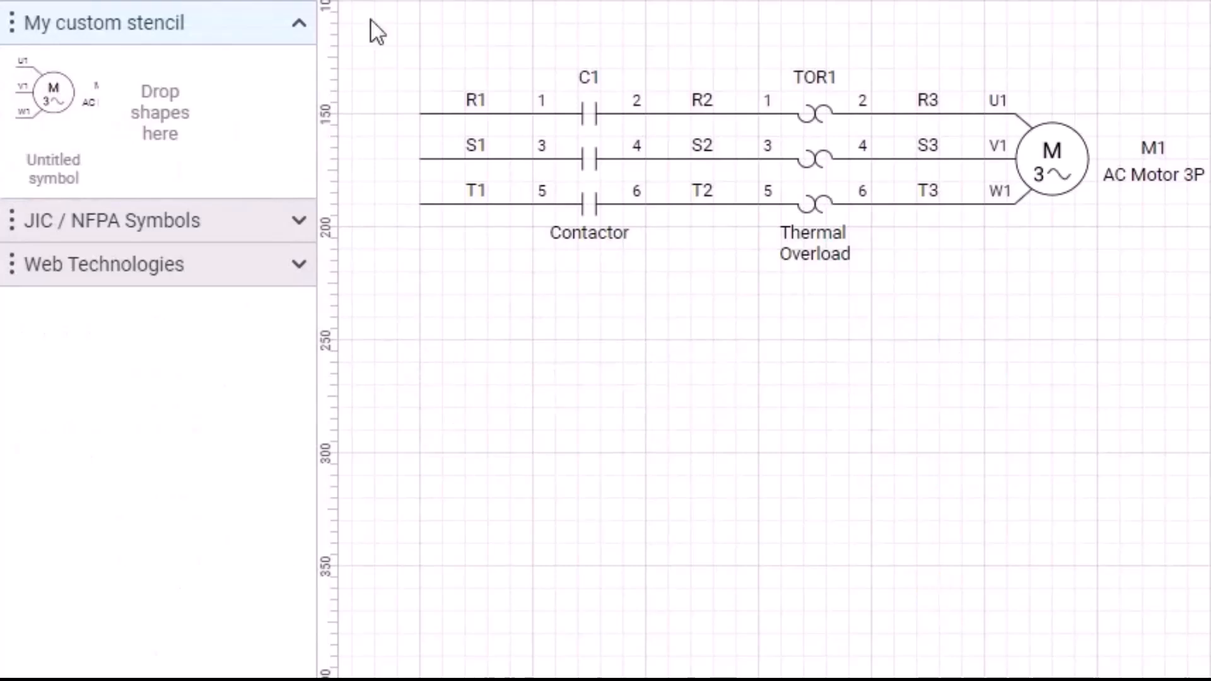
# Save the whole contactor, overload and motor circuit in My custom stencil and place two copies of it one above the other
pyautogui.moveTo(376, 25); pyautogui.dragTo(1210, 328)
pyautogui.moveTo(1036, 187); pyautogui.dragTo(230, 101)
pyautogui.moveTo(140, 124); pyautogui.dragTo(776, 187)
pyautogui.moveTo(177, 115); pyautogui.dragTo(776, 412)
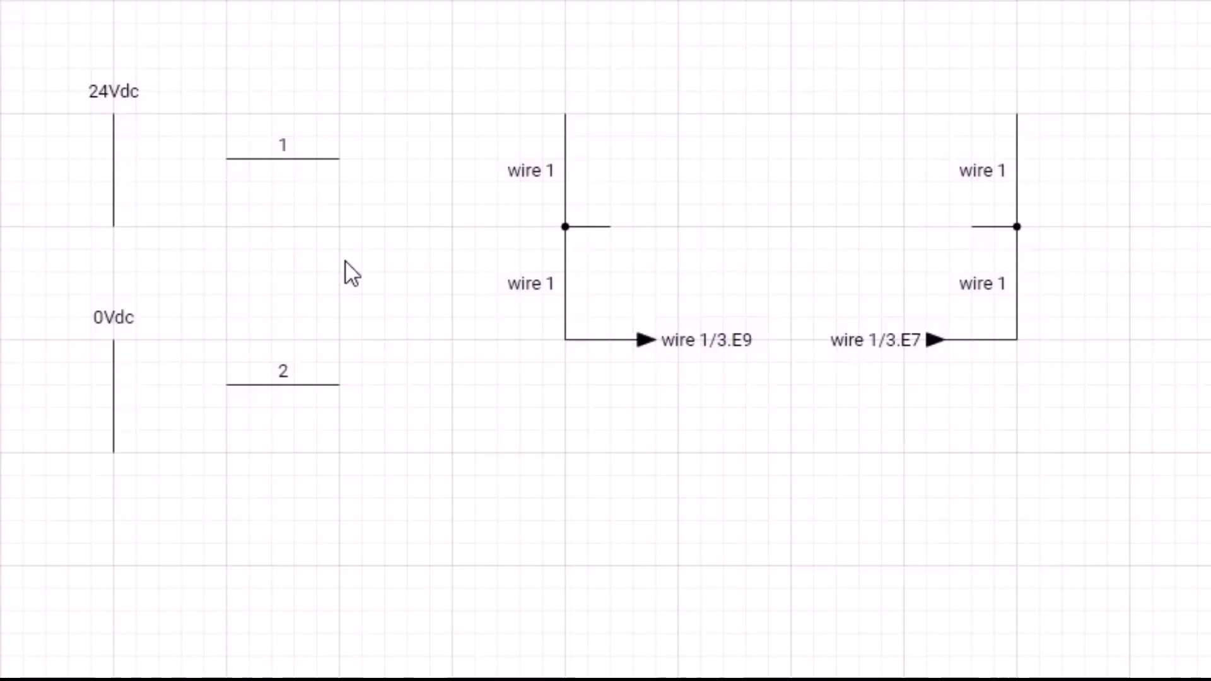
# Connect horizontal wire 1 to the 24Vdc line and horizontal wire 2 to the 0Vdc line
pyautogui.click(290, 157)
pyautogui.moveTo(227, 159); pyautogui.dragTo(126, 161)
pyautogui.click(284, 385)
pyautogui.moveTo(284, 385); pyautogui.dragTo(165, 384)
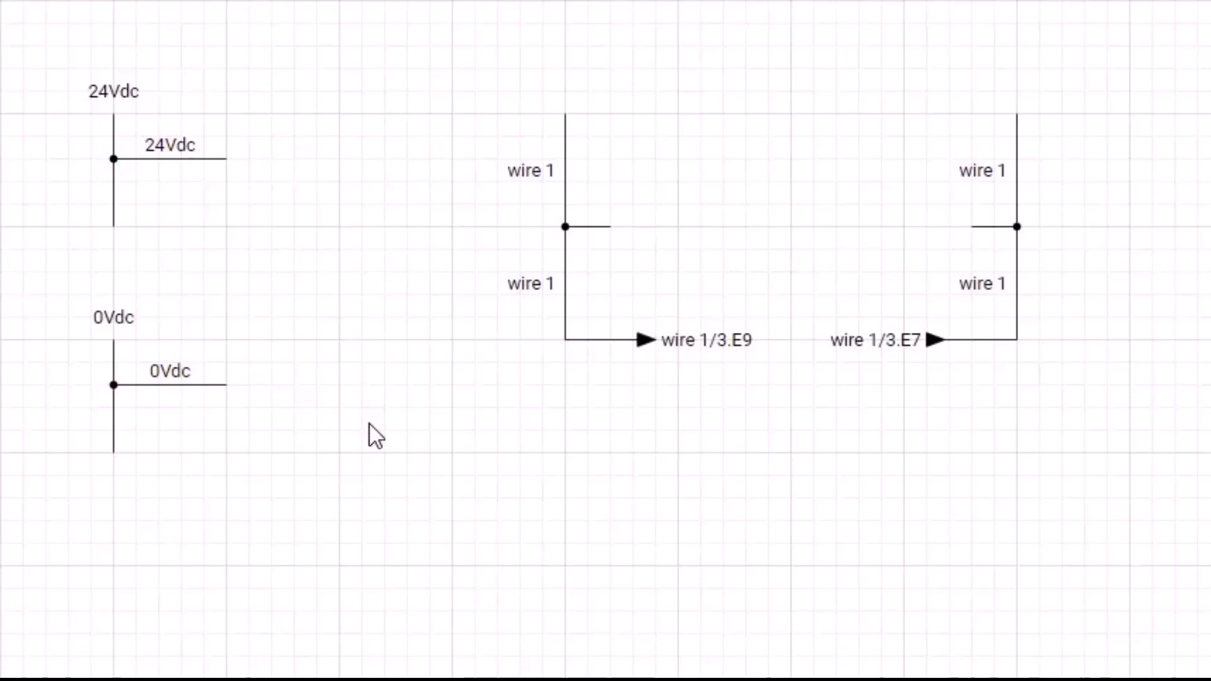
# Rename the linked wire to 33 from its source side, and to 88 from its destination side
pyautogui.click(521, 170)
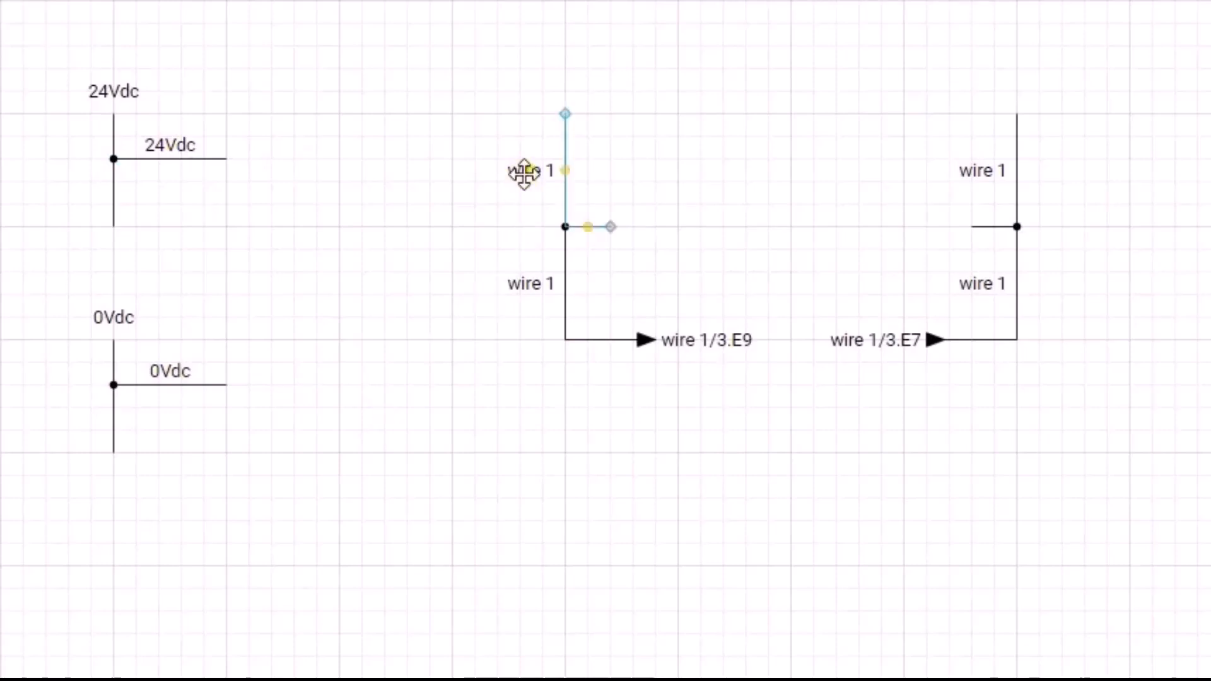
pyautogui.write('33')
pyautogui.click(570, 438)
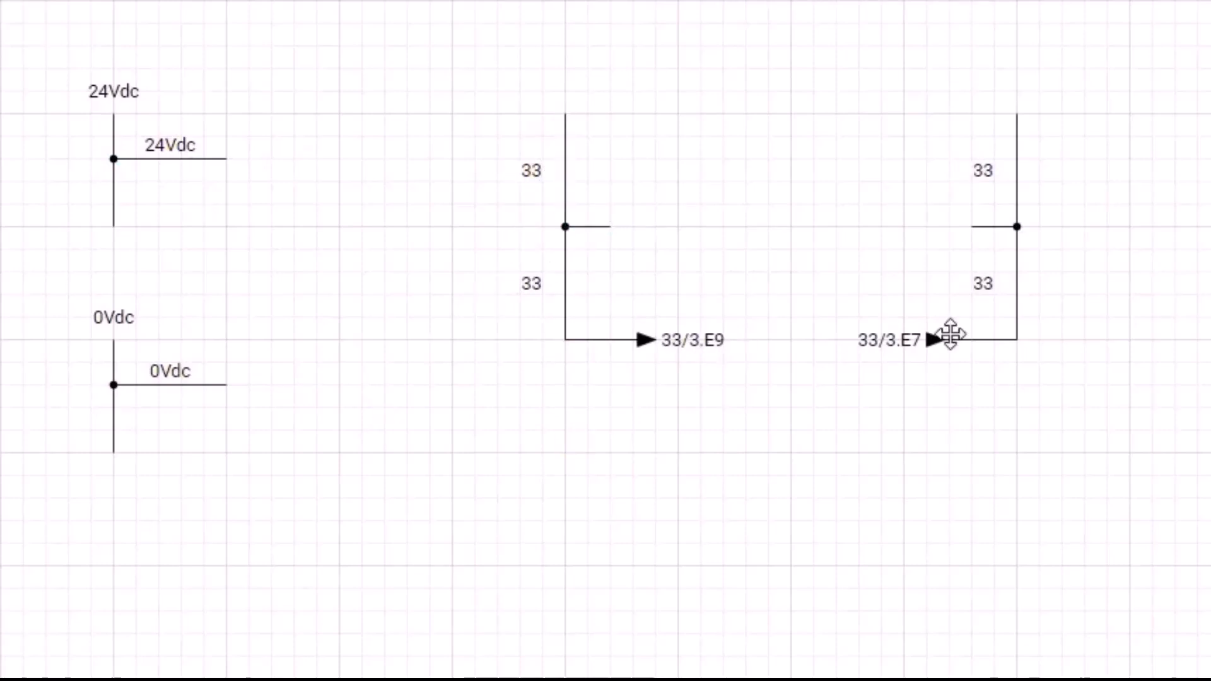
pyautogui.click(988, 175)
pyautogui.write('88')
pyautogui.click(1008, 480)
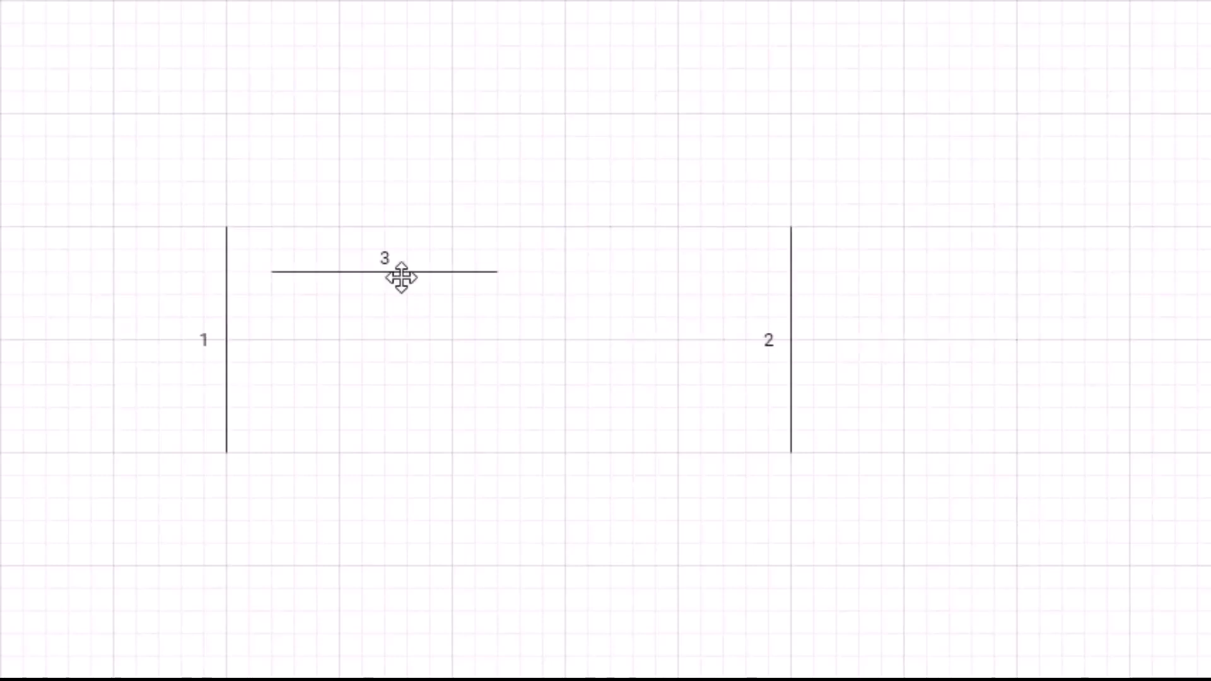
# Move horizontal wire 3 onto vertical wire 1, and pull it away to the right again
pyautogui.moveTo(400, 276); pyautogui.dragTo(353, 276)
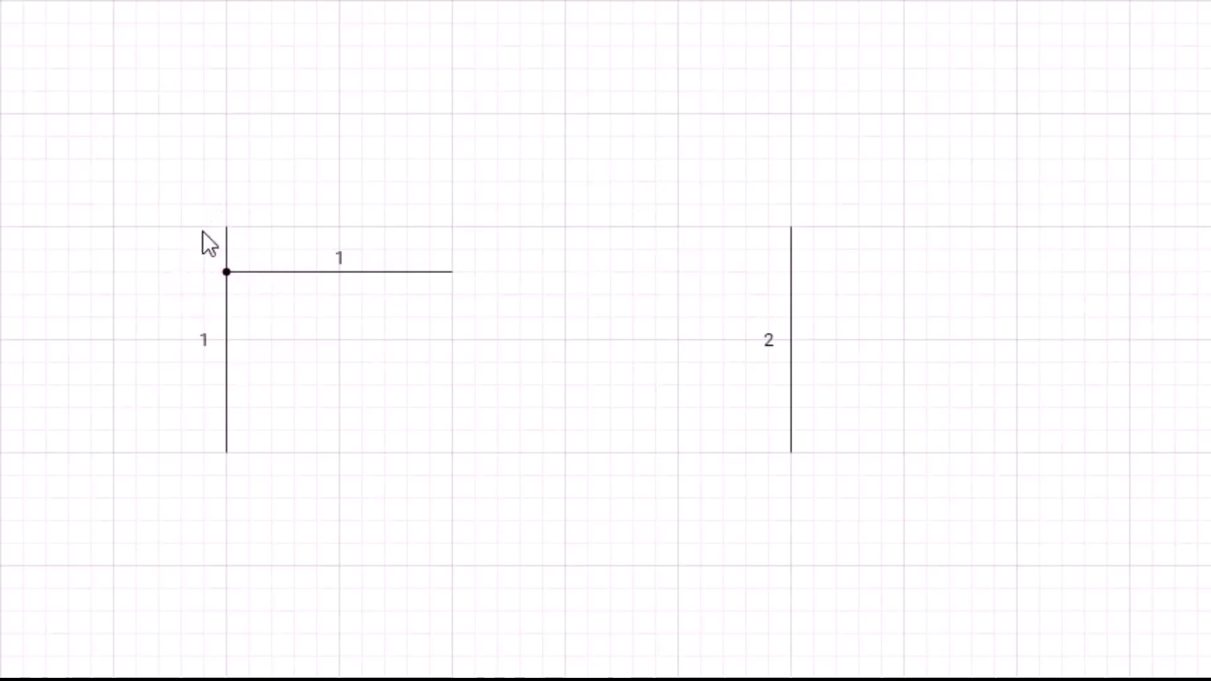
pyautogui.click(354, 320)
pyautogui.moveTo(305, 272)
pyautogui.mouseDown()
pyautogui.moveTo(378, 246)
pyautogui.moveTo(375, 272)
pyautogui.mouseUp()
pyautogui.click(397, 380)
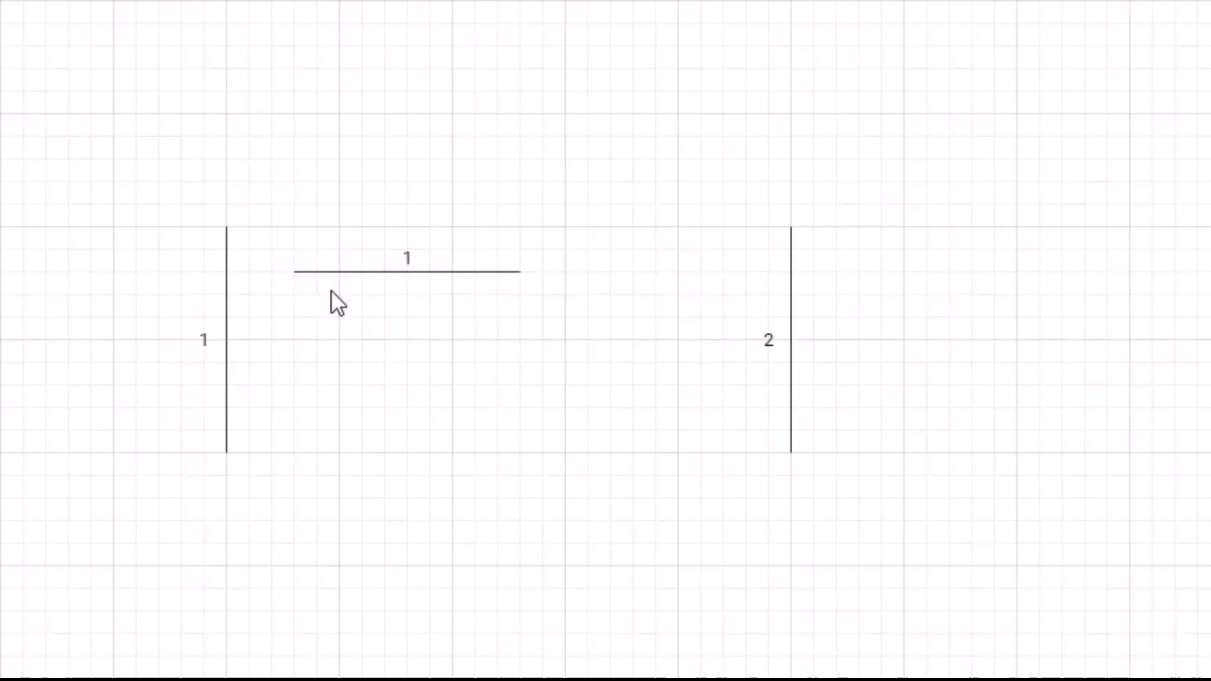
# Move the loose horizontal wire onto the upper end of vertical wire 2
pyautogui.moveTo(349, 275); pyautogui.dragTo(852, 229)
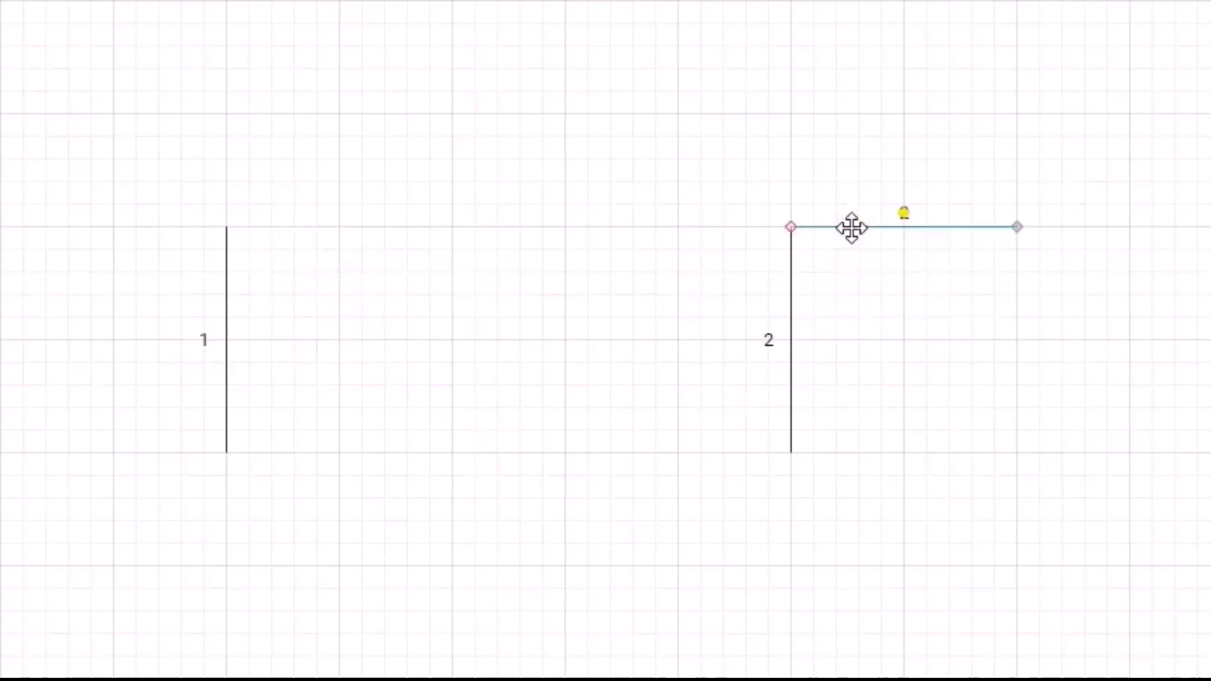
pyautogui.click(861, 335)
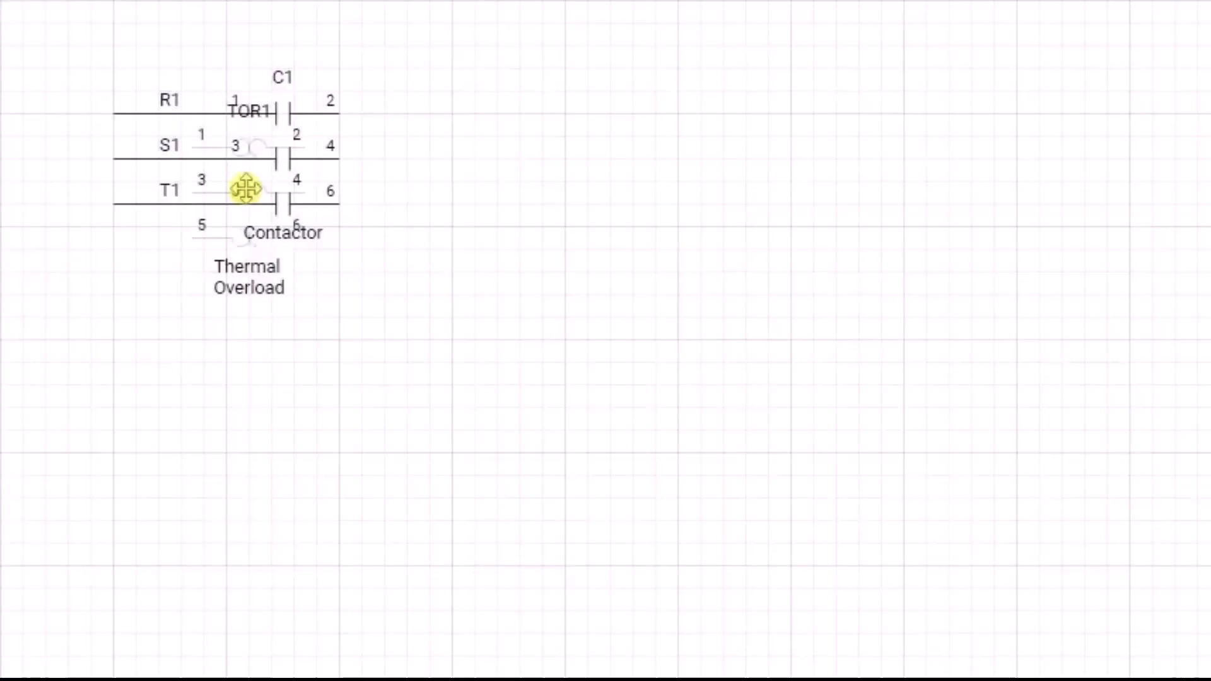
# Place the Thermal Overload to the right of contactor C1 and bridge the gap between them with three phase wires
pyautogui.moveTo(243, 190); pyautogui.dragTo(510, 169)
pyautogui.moveTo(147, 115); pyautogui.dragTo(380, 126)
pyautogui.moveTo(170, 159); pyautogui.dragTo(410, 164)
pyautogui.moveTo(169, 191); pyautogui.dragTo(398, 197)
pyautogui.click(656, 183)
# Copy the three wires between the contactor and the overload to the overload's output side
pyautogui.moveTo(306, 306); pyautogui.dragTo(474, 51)
pyautogui.keyDown('ctrl'); pyautogui.moveTo(400, 108); pyautogui.dragTo(624, 108); pyautogui.keyUp('ctrl')
pyautogui.click(811, 331)
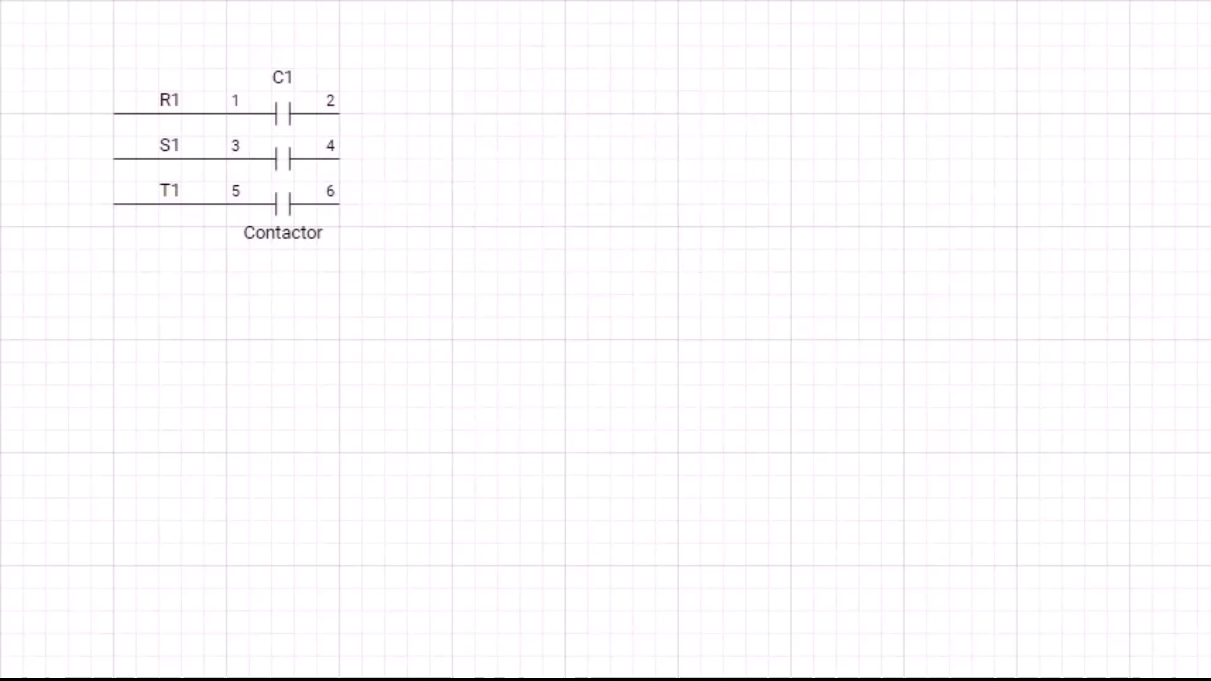
# Place a Thermal Overload in line with contactor C1 and an AC Motor 3P to the right of the overload
pyautogui.moveTo(354, 318); pyautogui.dragTo(510, 160)
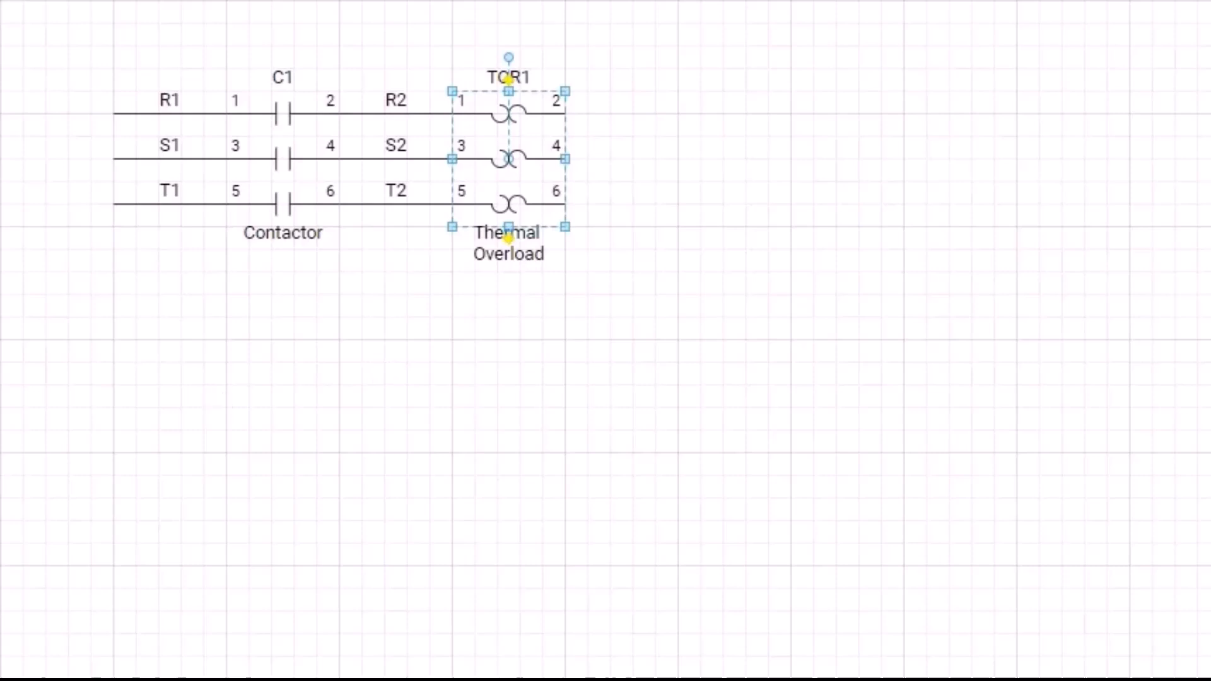
pyautogui.moveTo(5, 477); pyautogui.dragTo(749, 188)
pyautogui.click(782, 419)
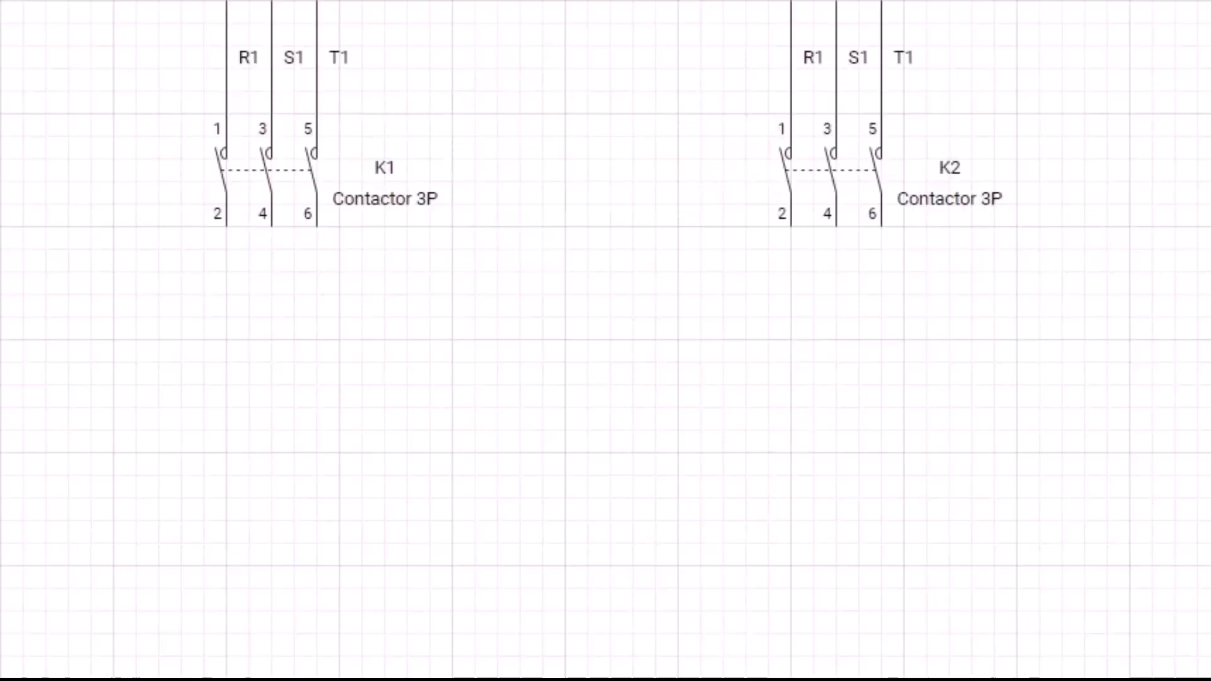
# Place a Disconnect Fuse 3P below contactor K1 and another symbol below contactor K2
pyautogui.moveTo(7, 340); pyautogui.dragTo(346, 460)
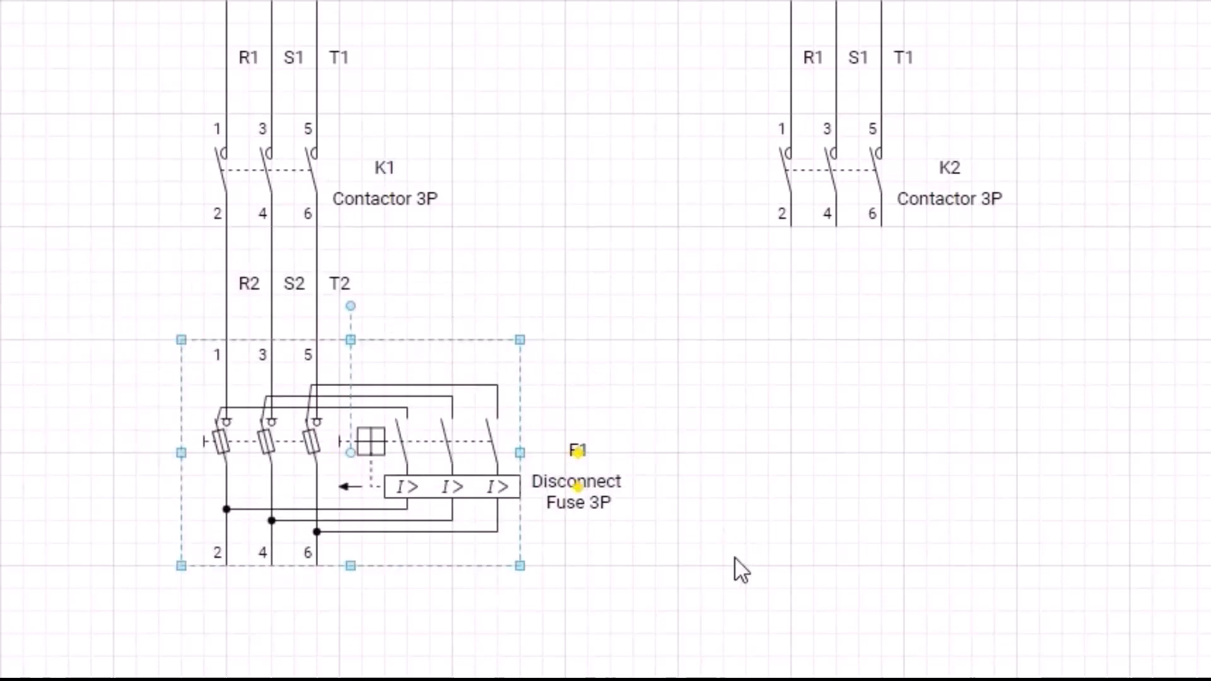
pyautogui.moveTo(7, 341); pyautogui.dragTo(804, 426)
pyautogui.click(1008, 627)
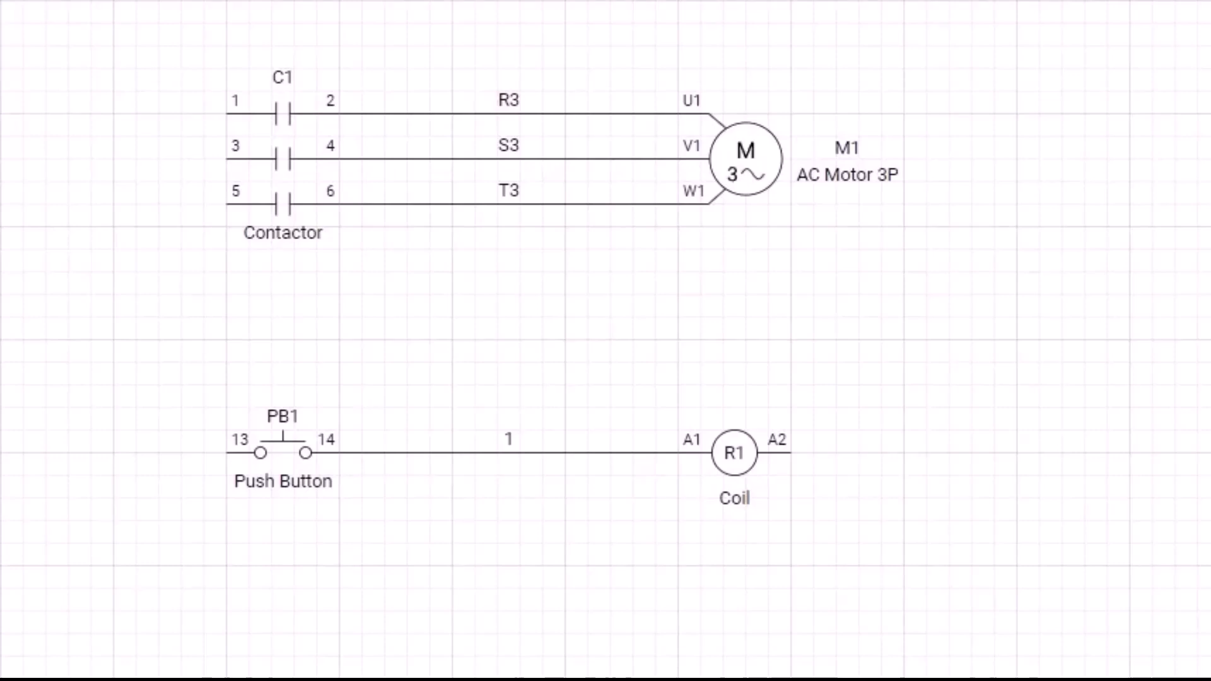
# Insert a Thermal Overload between contactor C1 and motor M1, and an NC Contact between push button PB1 and coil R1
pyautogui.moveTo(3, 325); pyautogui.dragTo(506, 165)
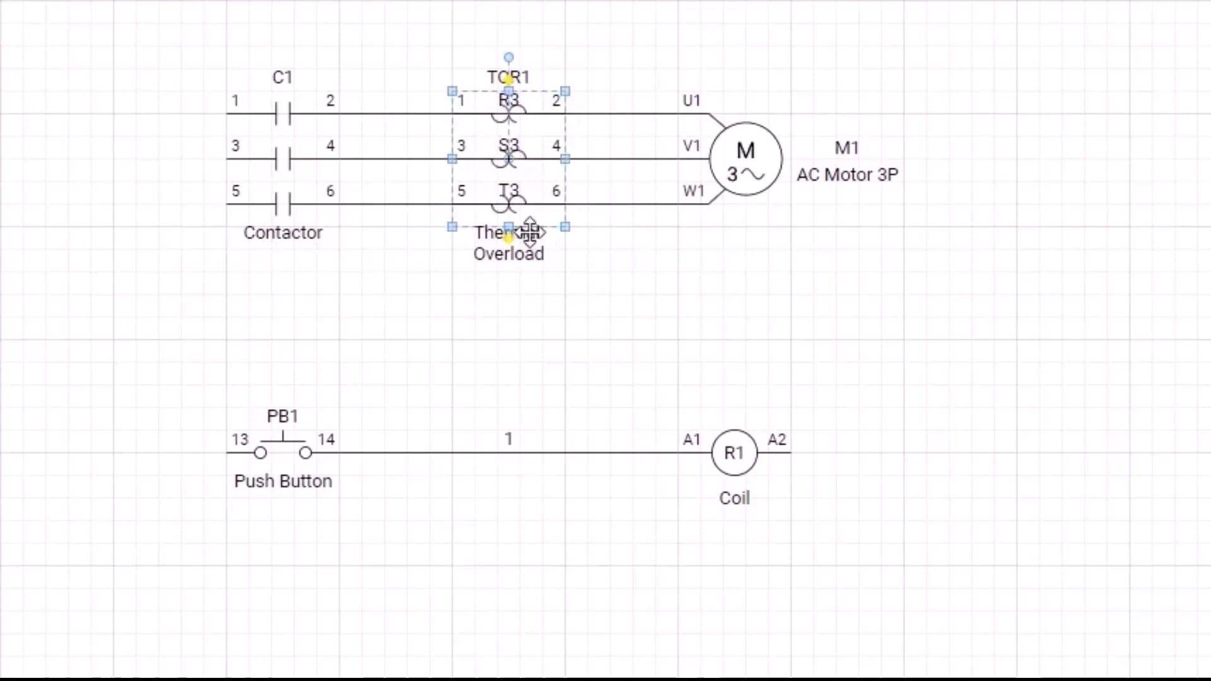
pyautogui.click(583, 328)
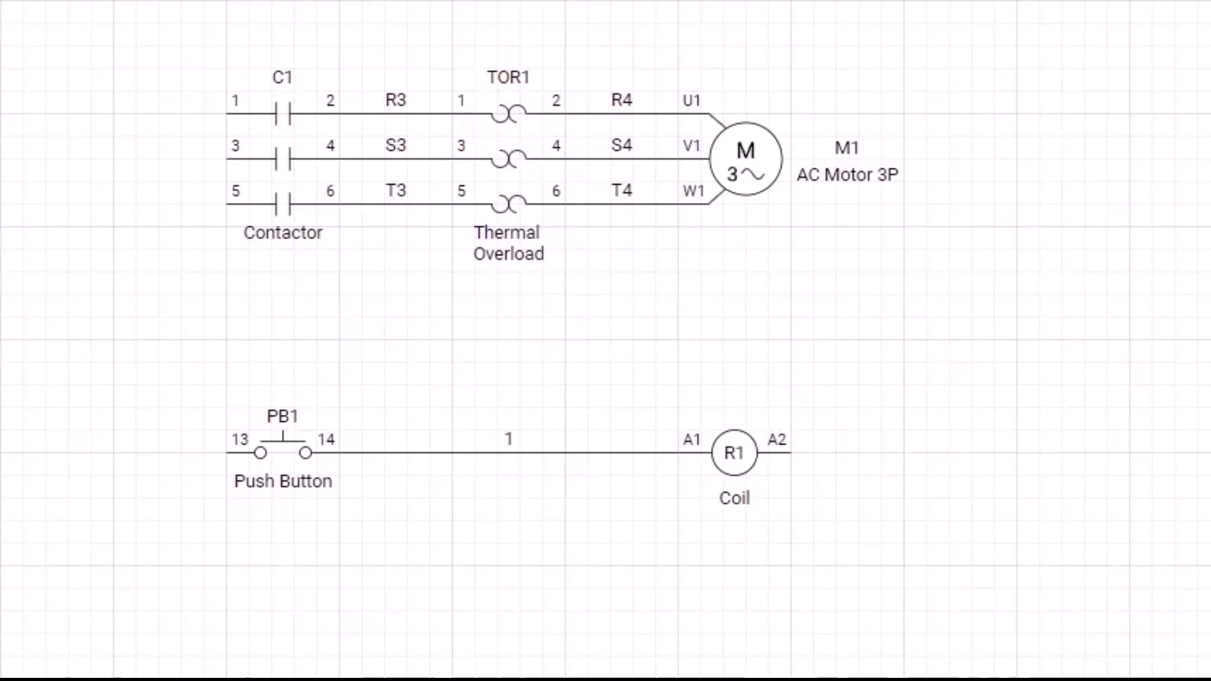
pyautogui.moveTo(76, 678); pyautogui.dragTo(509, 456)
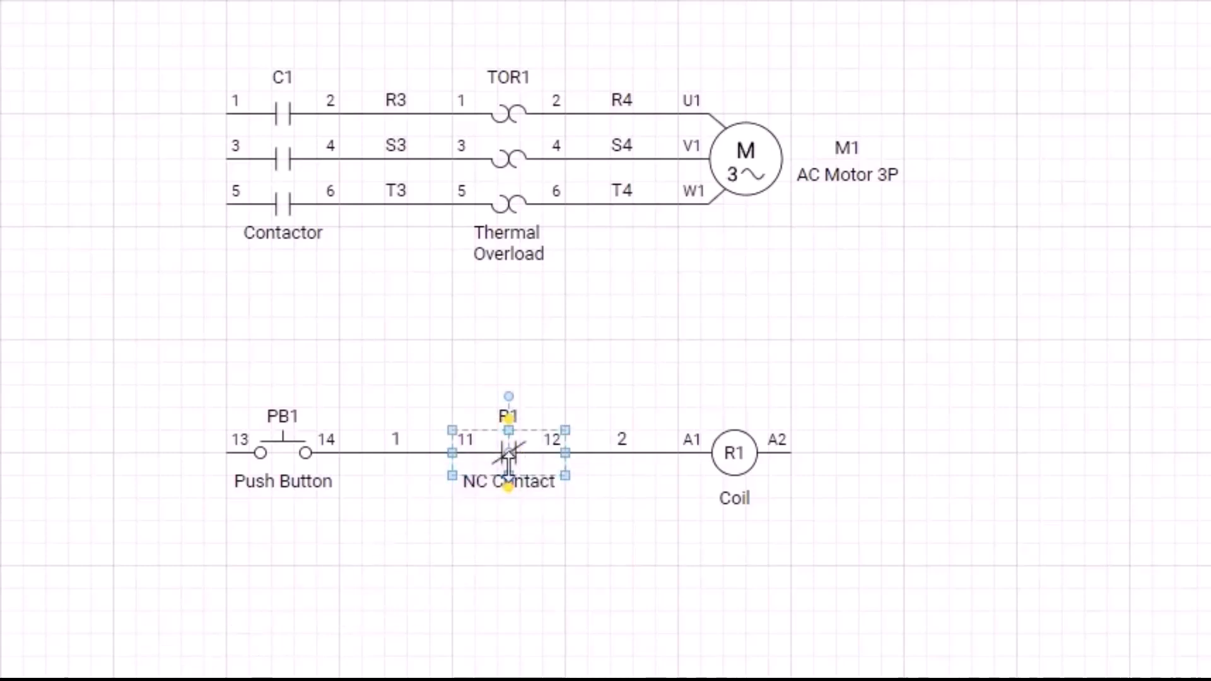
pyautogui.click(511, 573)
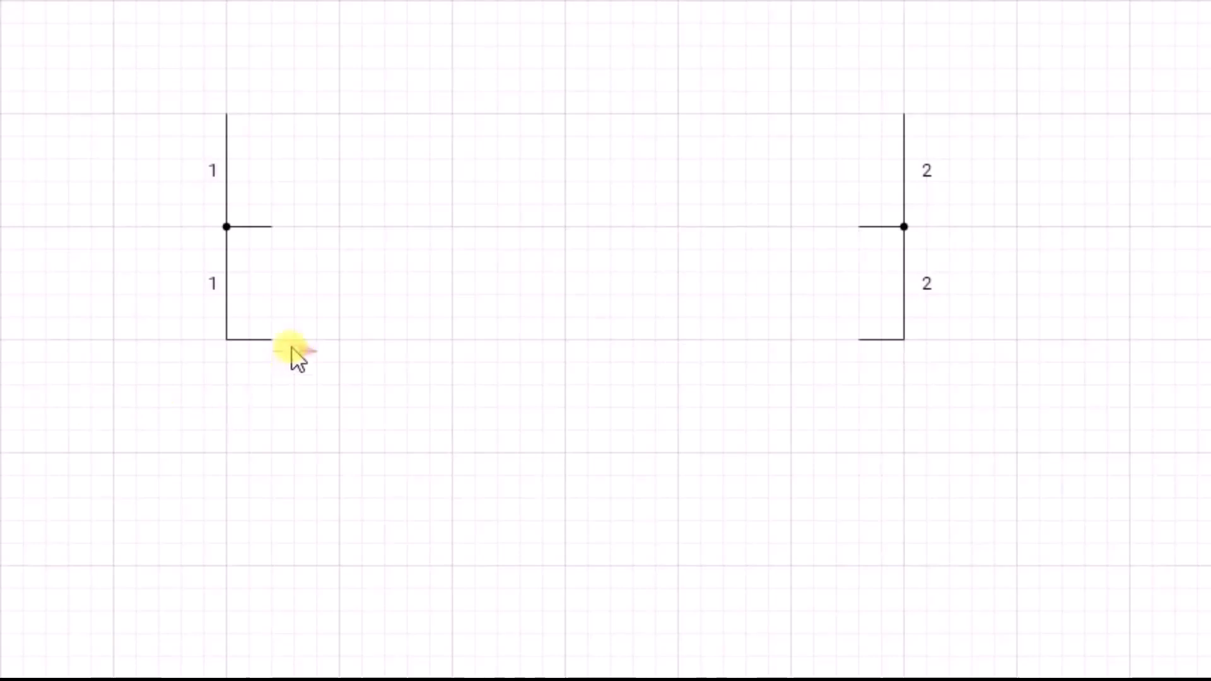
# Add wire link arrows to the lower ends of wires 1 and 2, linking the destination to wire 1 - /3.E5 on Page-3
pyautogui.moveTo(297, 340); pyautogui.dragTo(845, 355)
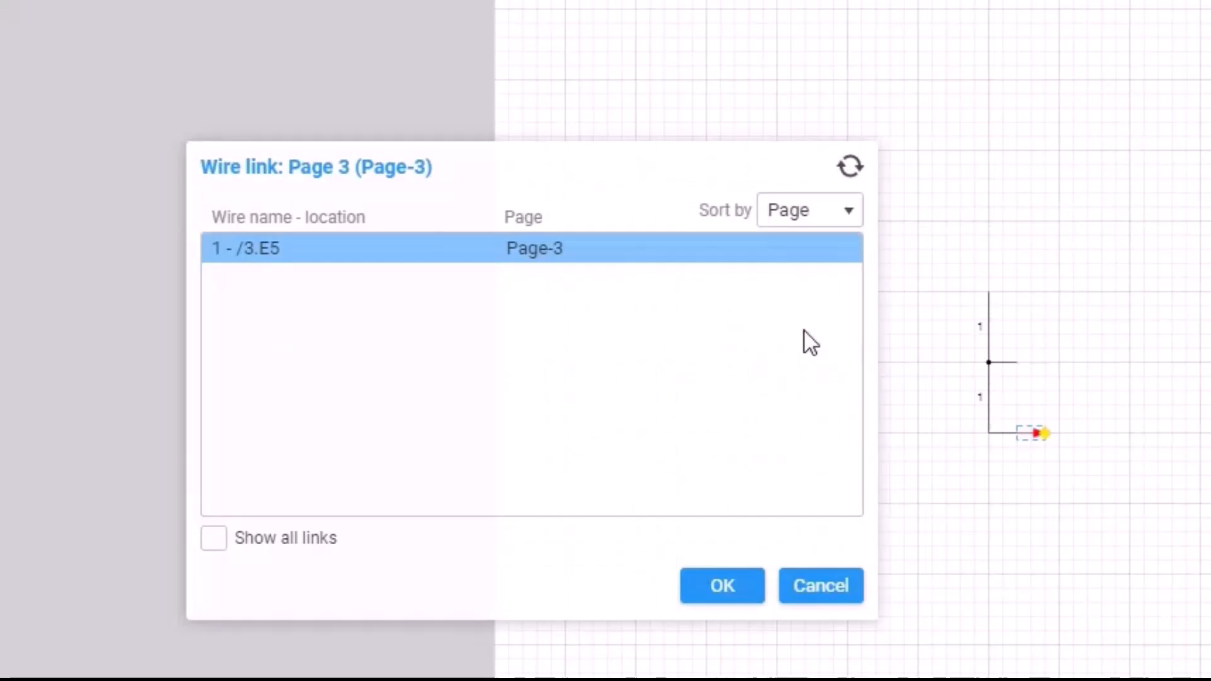
pyautogui.click(715, 248)
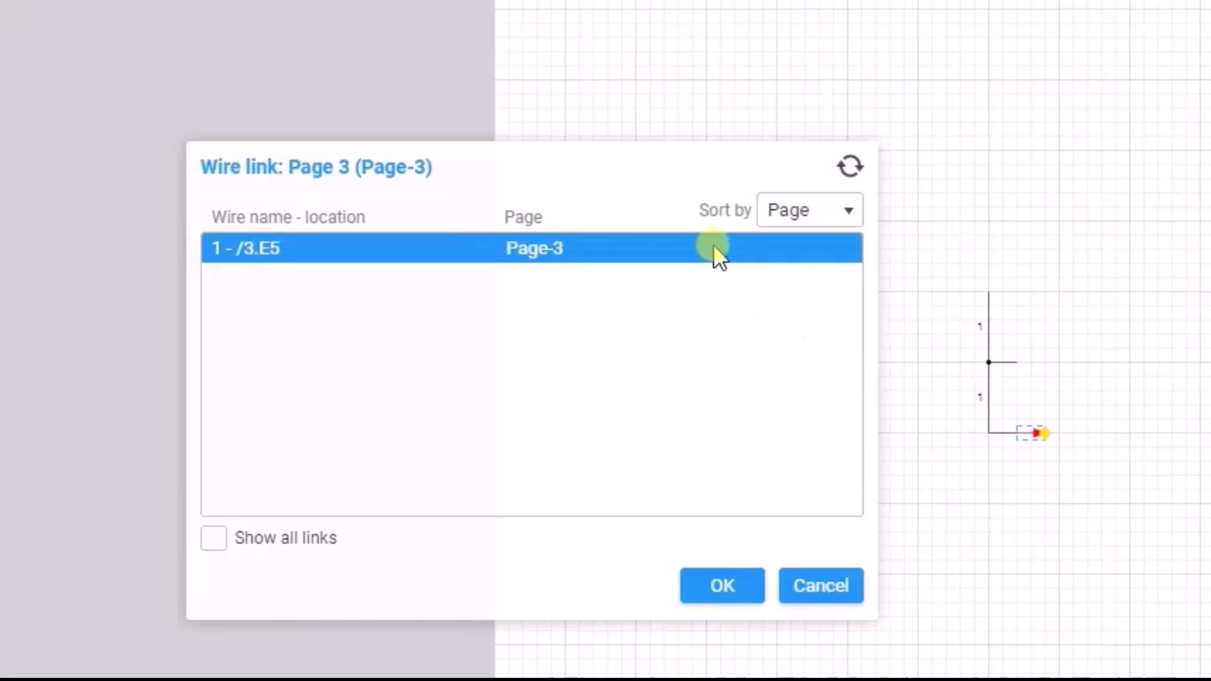
pyautogui.click(725, 588)
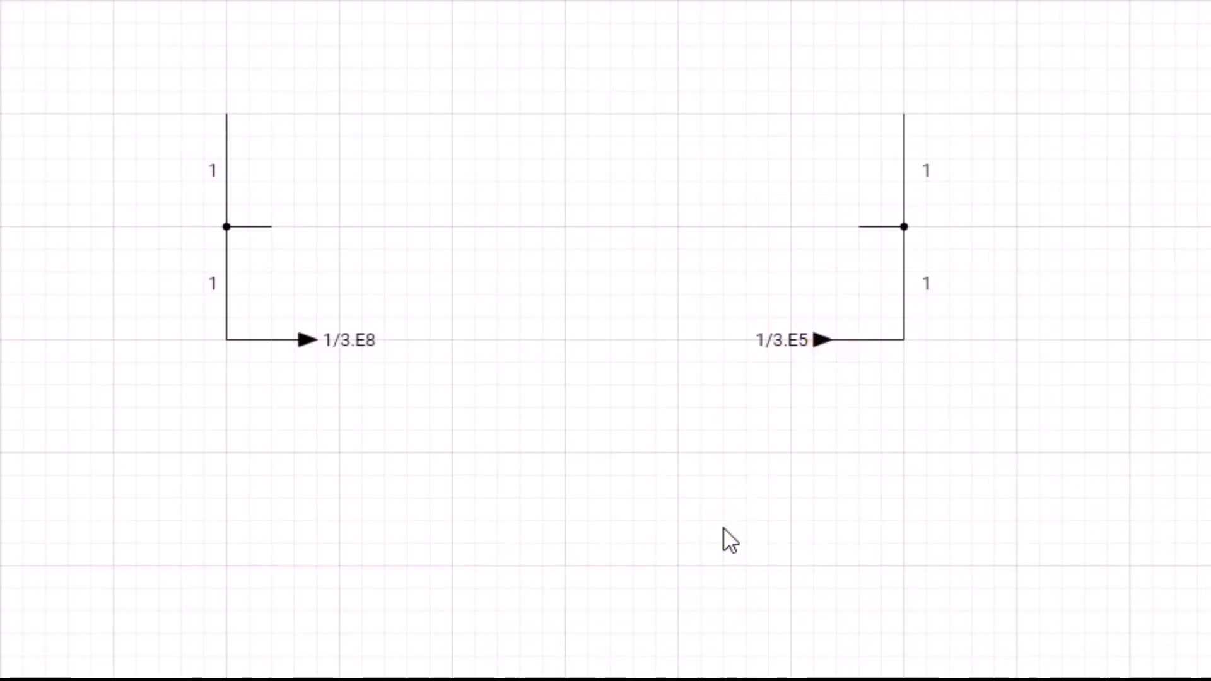
# Rename linked wire 1 to 33 at its upper source segment
pyautogui.click(221, 186)
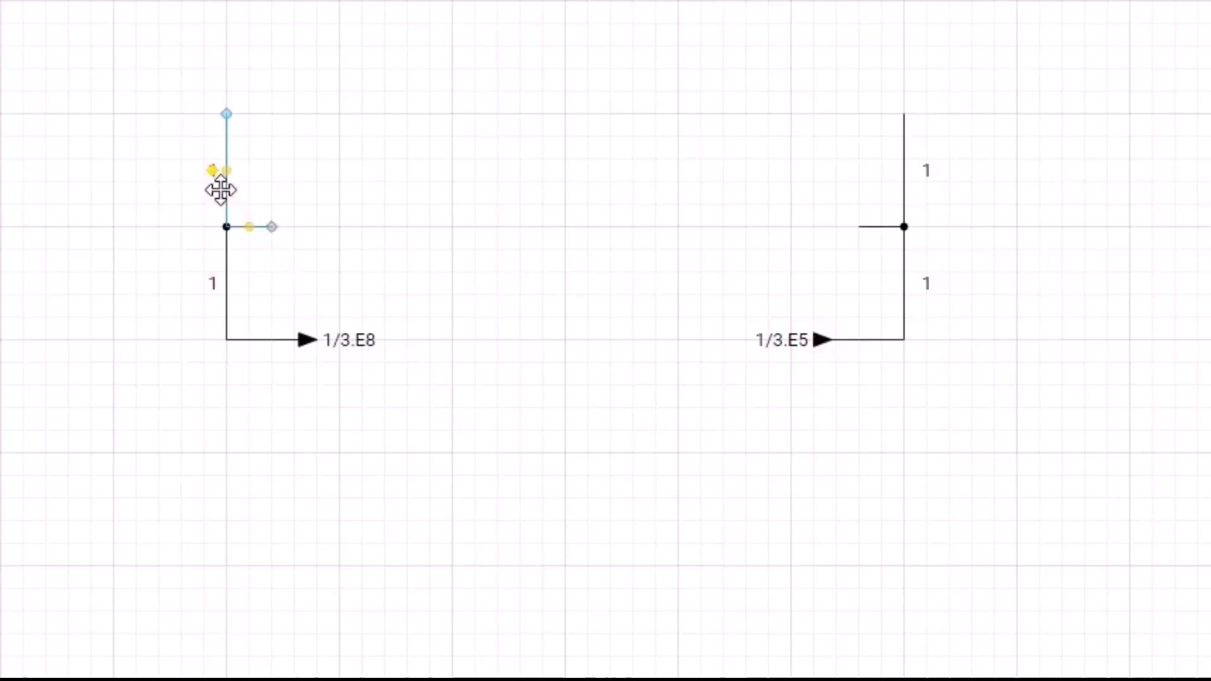
pyautogui.write('33')
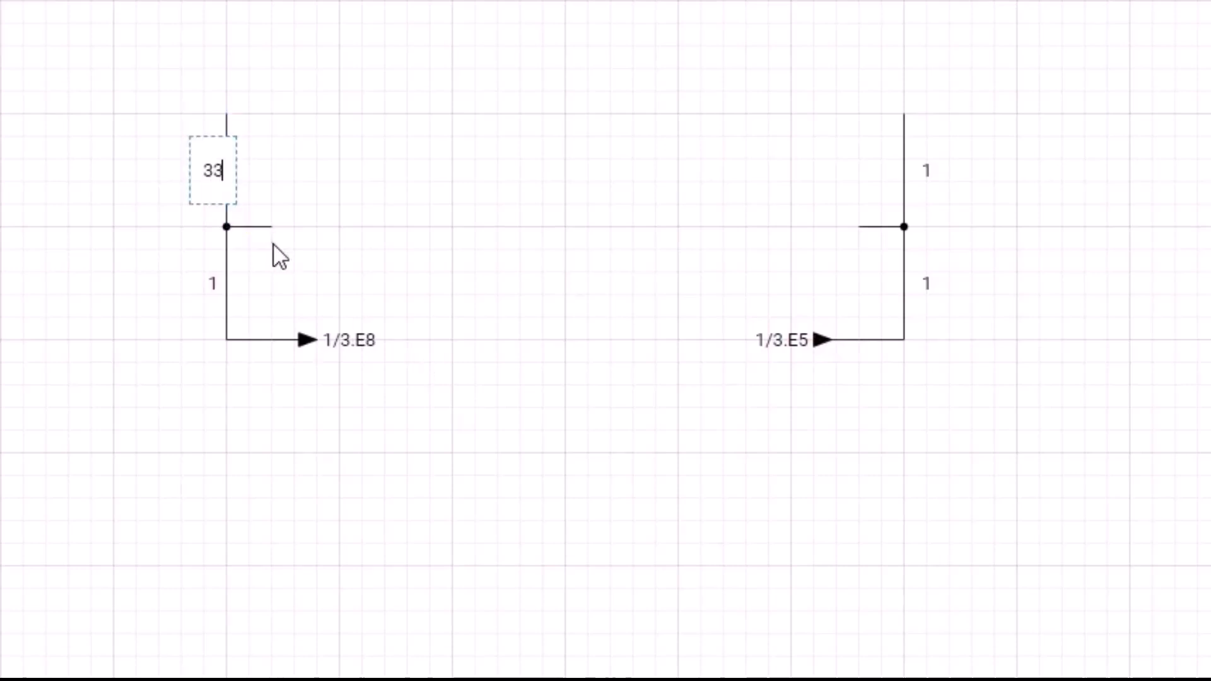
pyautogui.click(404, 470)
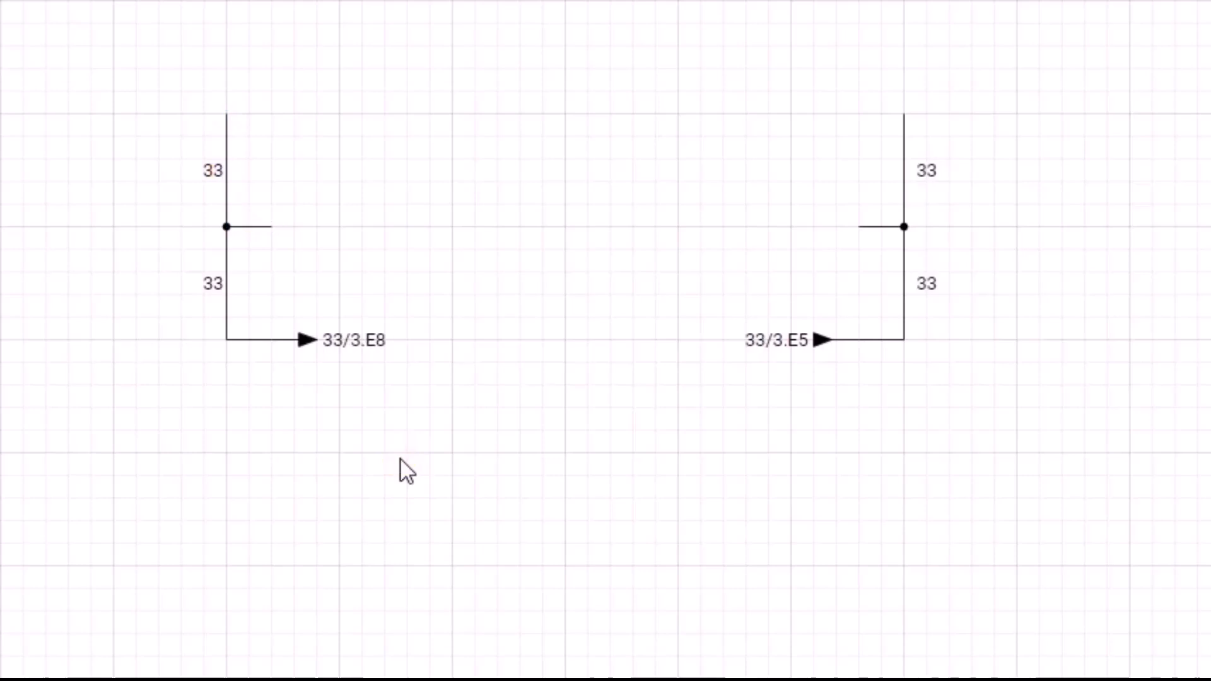
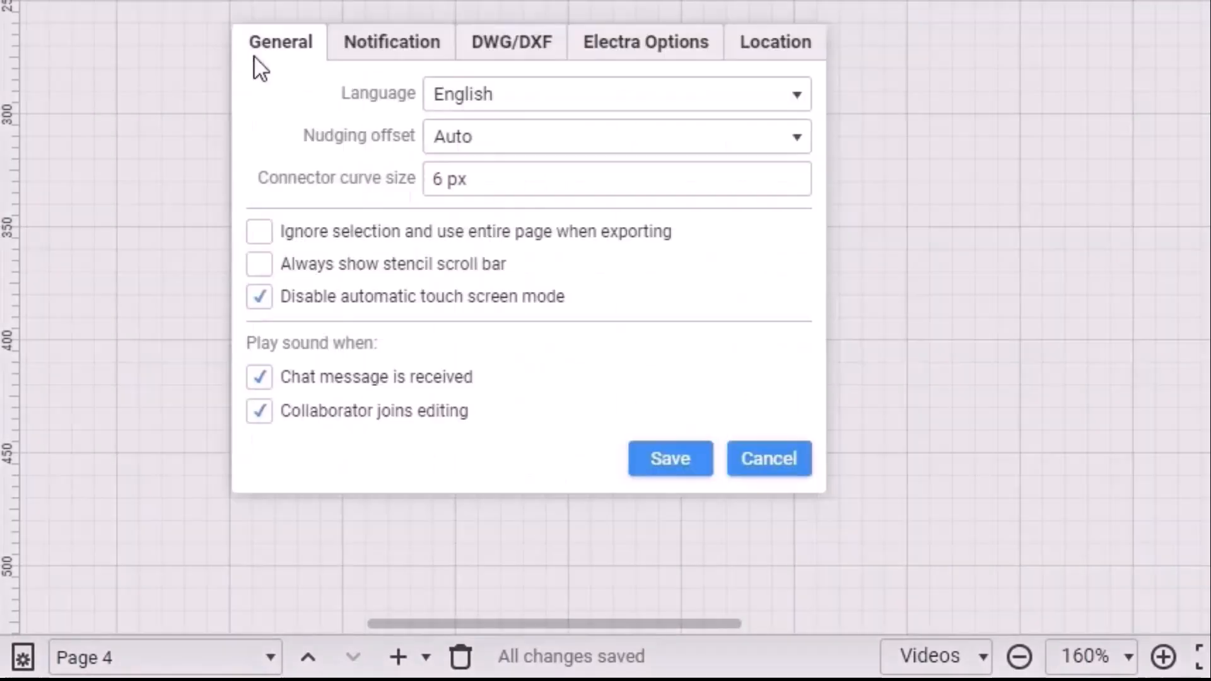
# Enable the page prefix on references and on wires in the Electra Options and save the settings
pyautogui.click(603, 47)
pyautogui.click(336, 212)
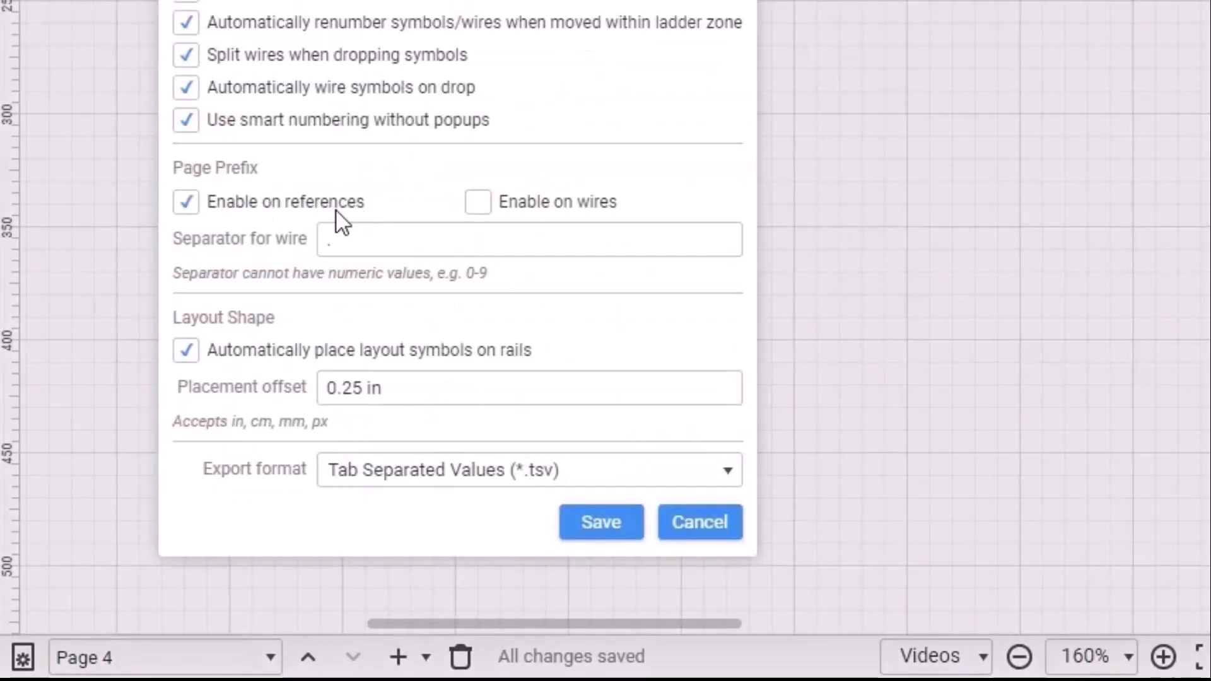
pyautogui.click(481, 206)
pyautogui.click(588, 525)
# Place stencil symbols on Page 4 with the page prefix options active
pyautogui.moveTo(3, 200); pyautogui.dragTo(735, 230)
pyautogui.click(720, 372)
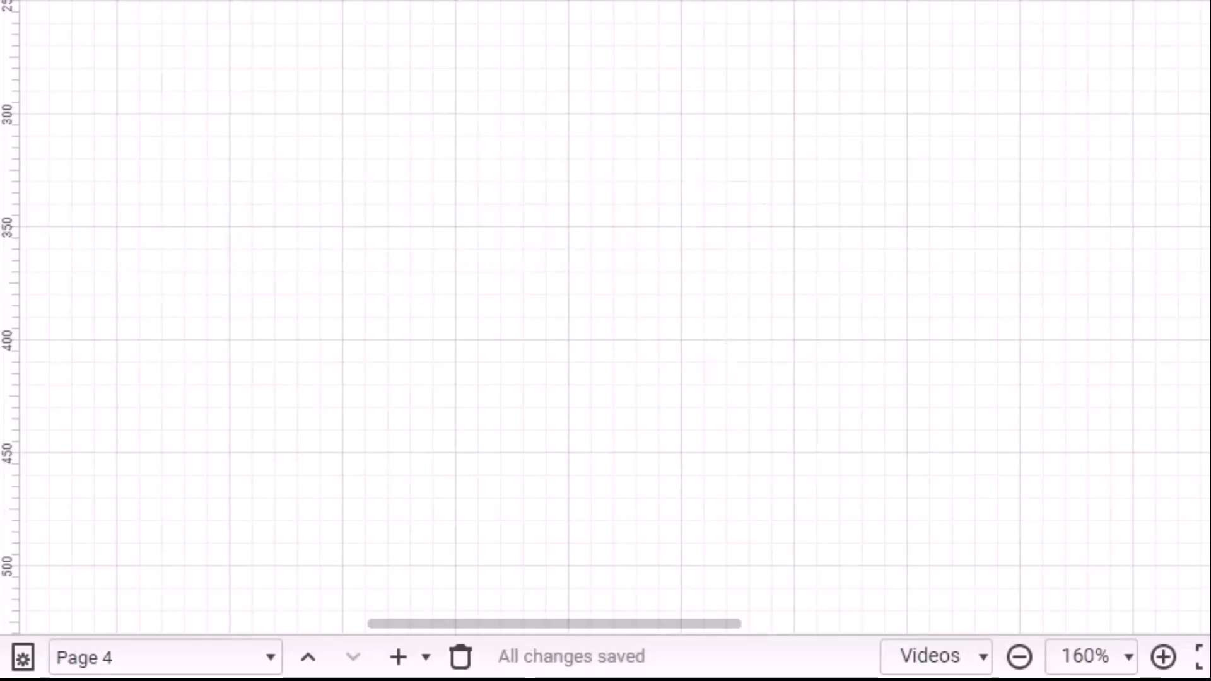
pyautogui.moveTo(3, 200); pyautogui.dragTo(292, 121)
pyautogui.click(411, 419)
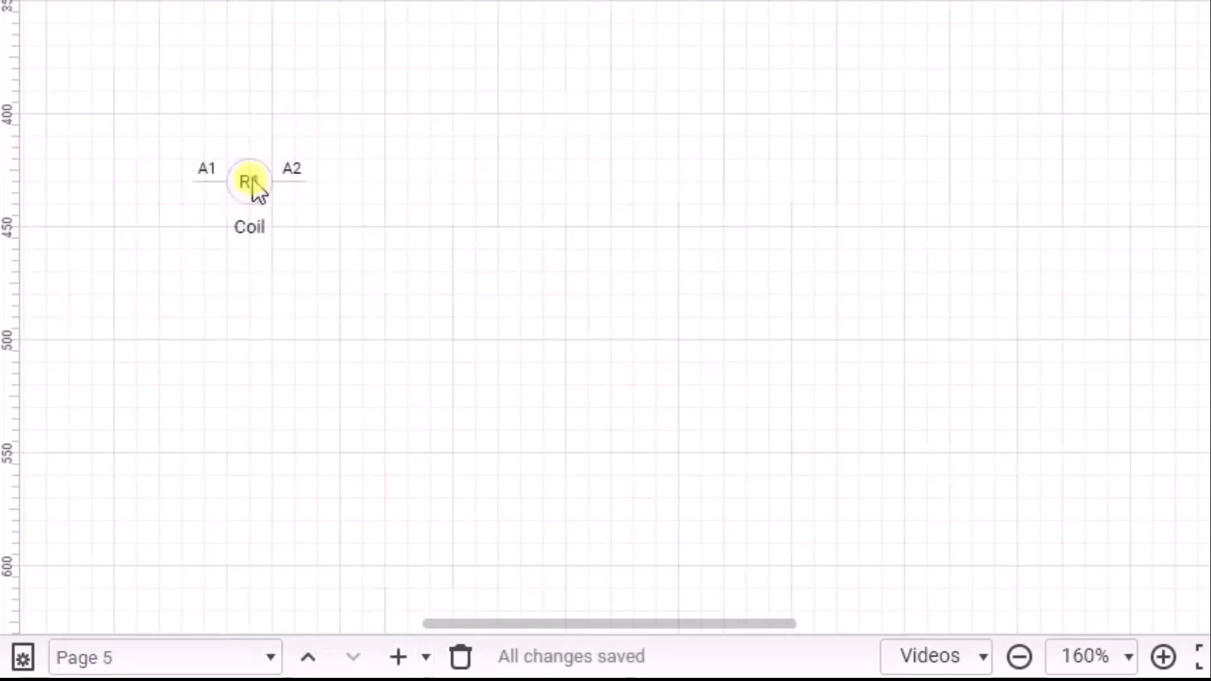
# Place a Coil on Page 5 and a NO Contact below the Page 4 coil, linking the contact to reference 5R1
pyautogui.moveTo(253, 179); pyautogui.dragTo(220, 119)
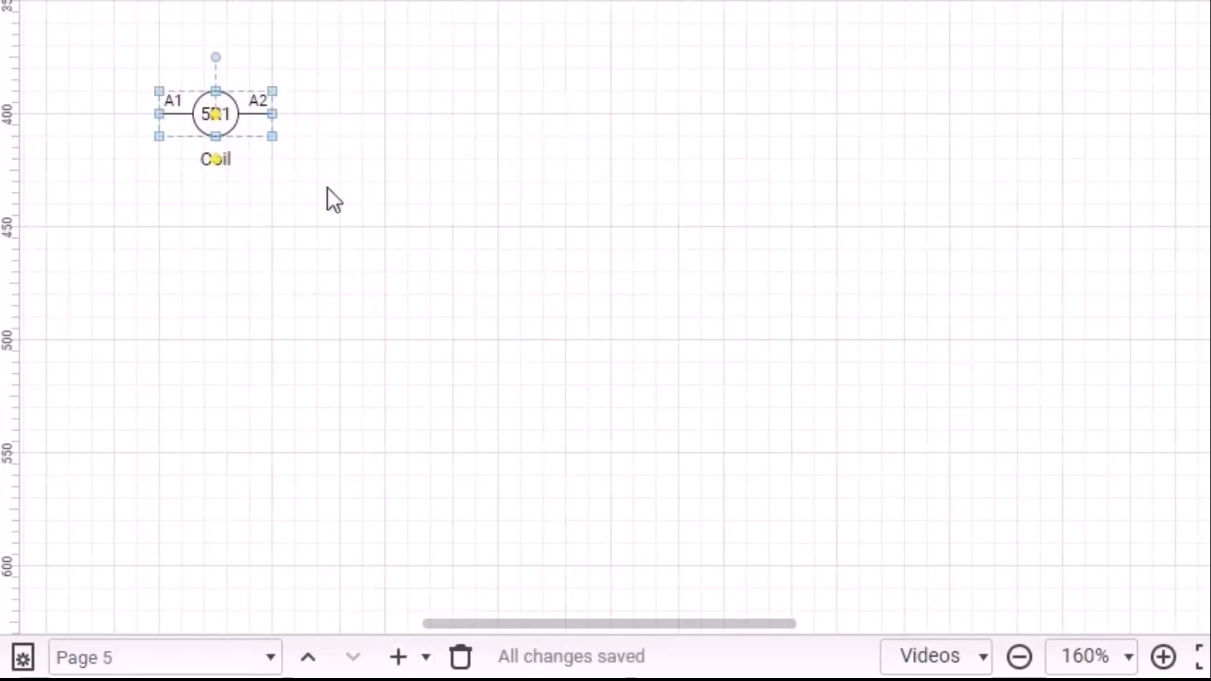
pyautogui.click(383, 238)
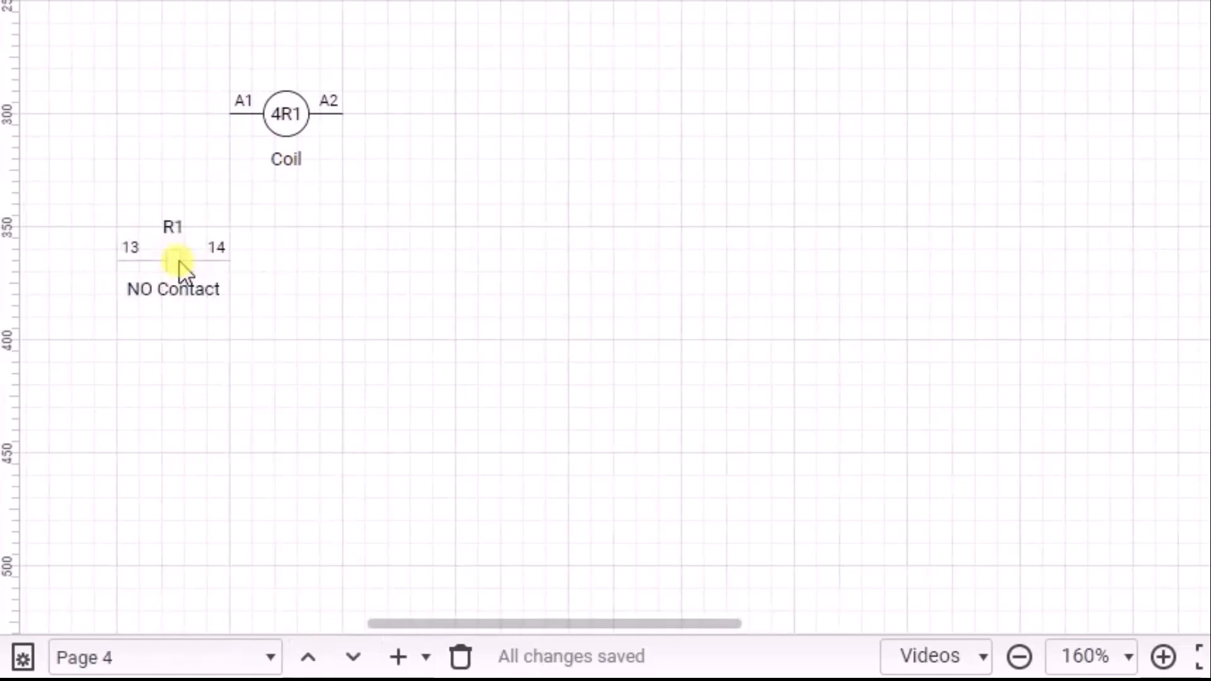
pyautogui.moveTo(179, 263); pyautogui.dragTo(286, 342)
pyautogui.rightClick(286, 343)
pyautogui.click(363, 163)
pyautogui.click(386, 88)
pyautogui.click(805, 589)
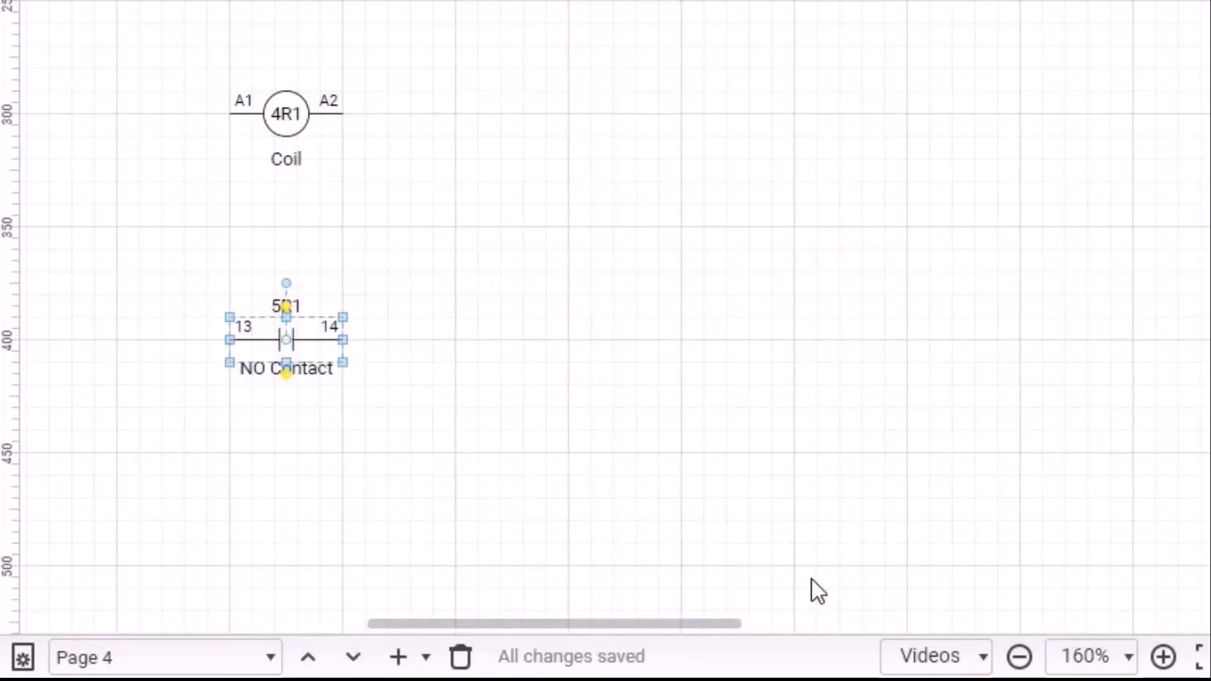
pyautogui.click(714, 494)
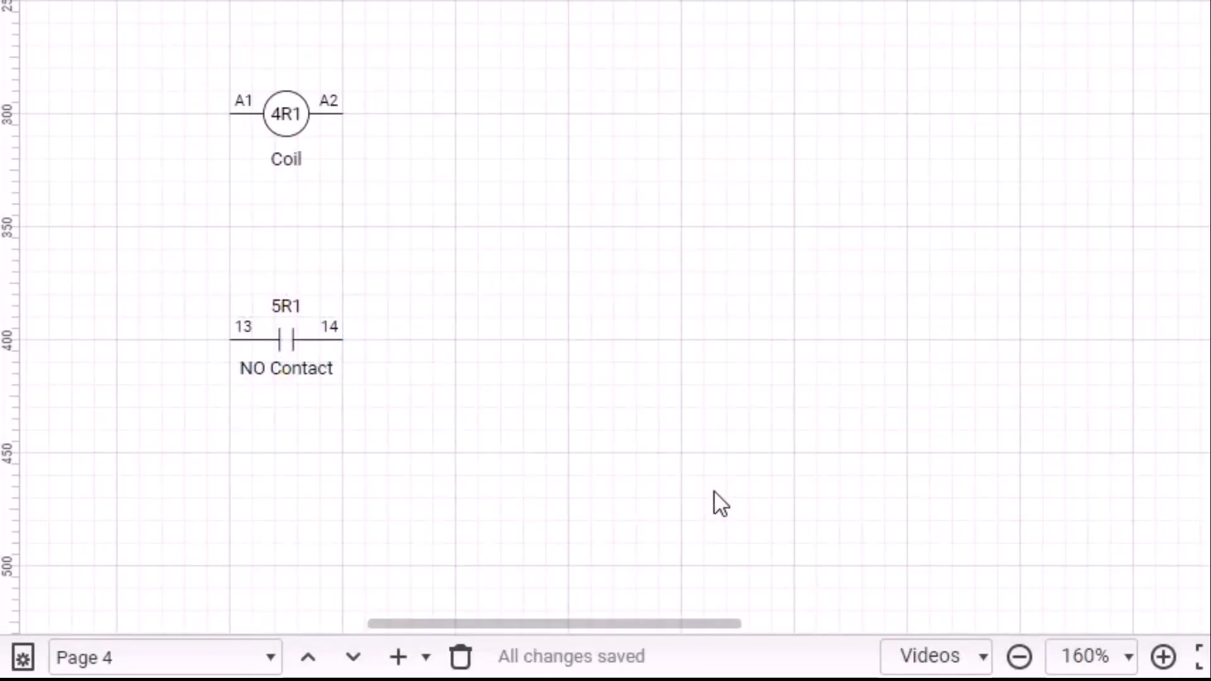
# Add a page from Page 4 using the extra page options and go to the following page
pyautogui.click(425, 658)
pyautogui.click(448, 555)
pyautogui.click(352, 656)
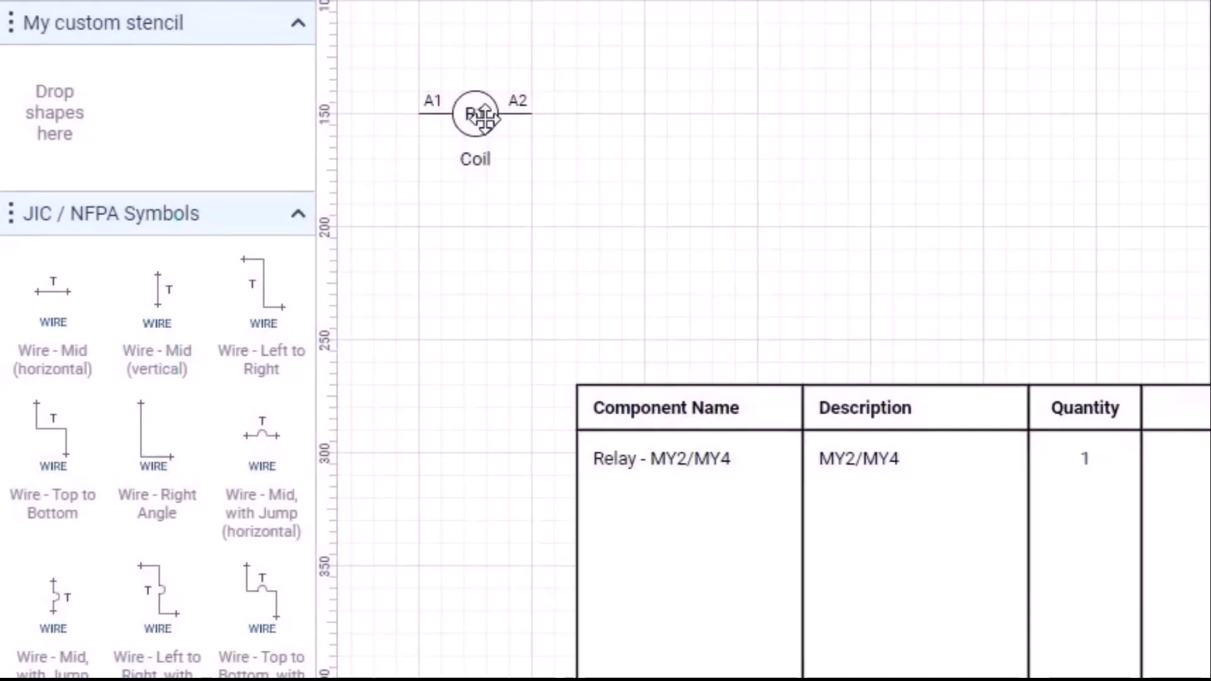
# Review the component data assigned to coil R1 through its reference settings
pyautogui.rightClick(484, 118)
pyautogui.click(530, 146)
pyautogui.click(524, 596)
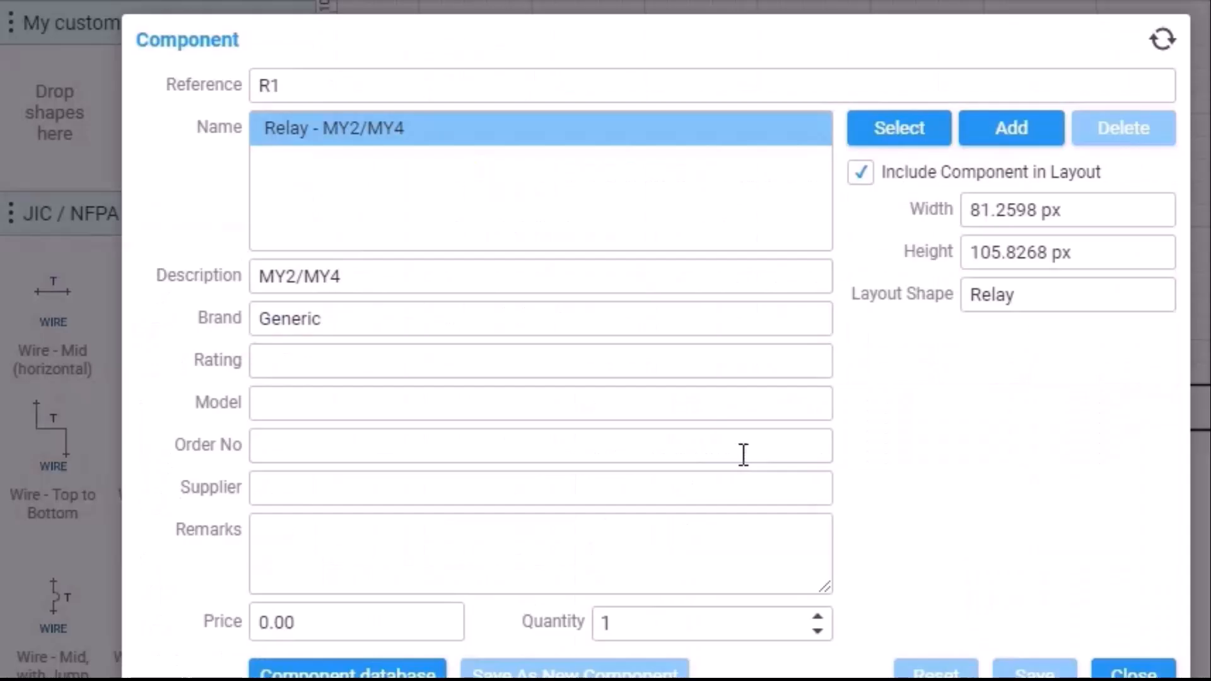
pyautogui.click(1121, 672)
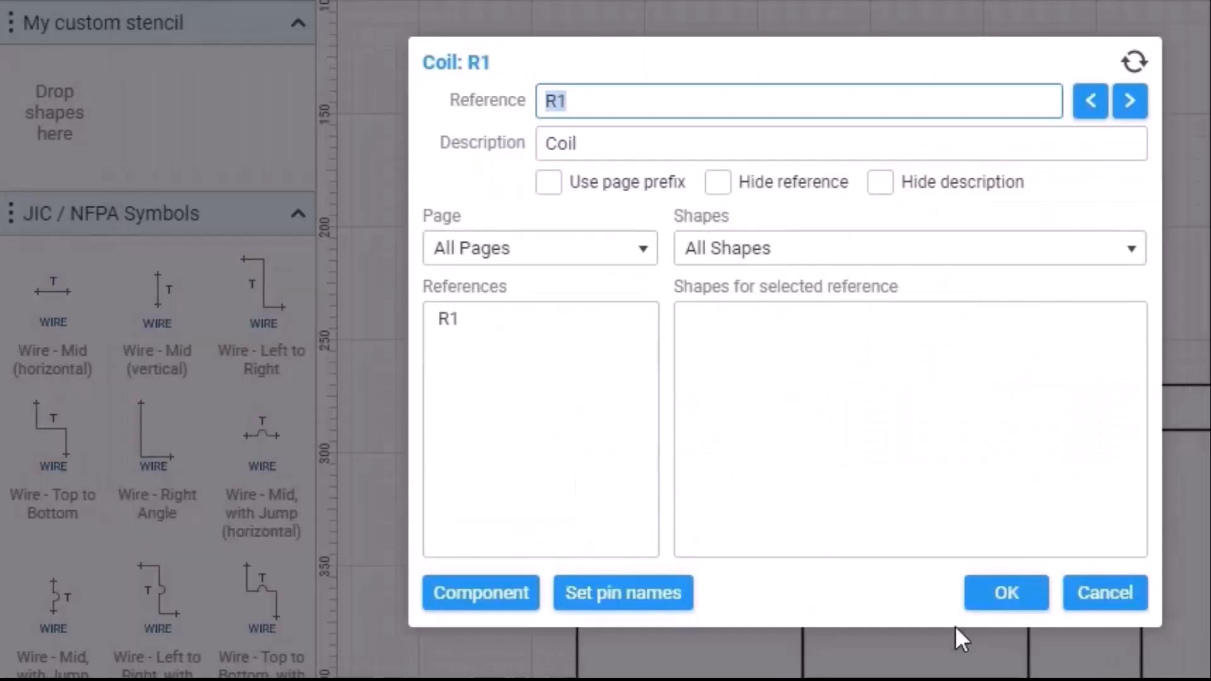
pyautogui.click(984, 590)
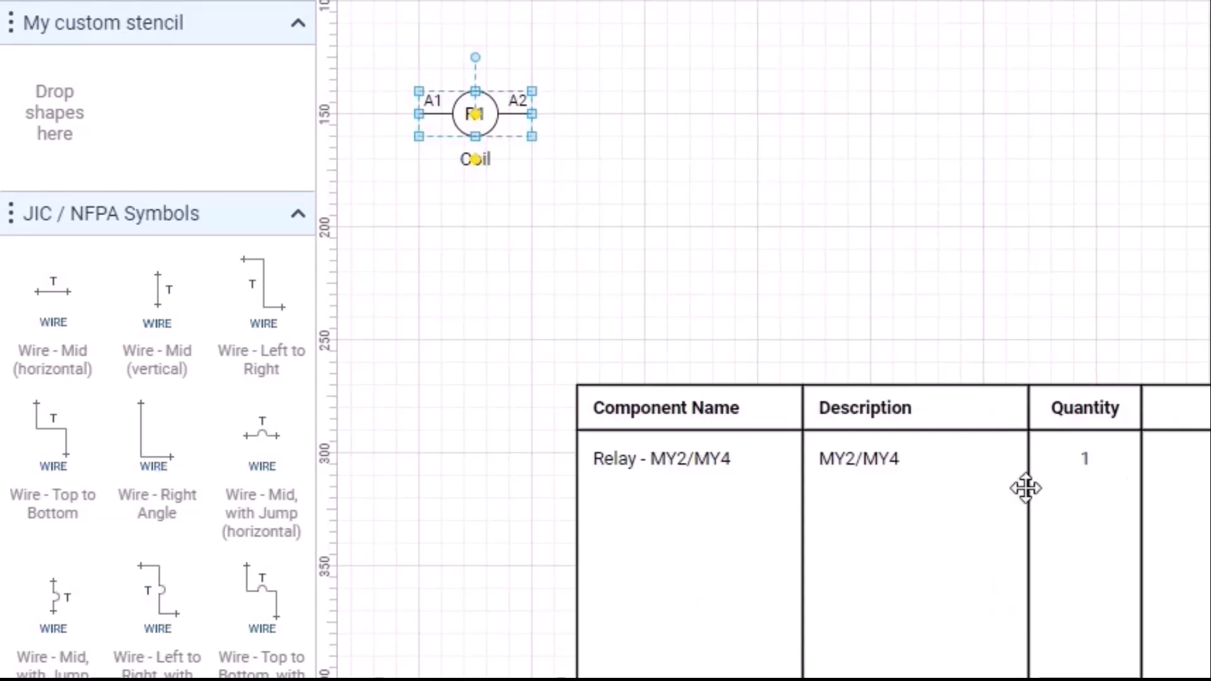
# Copy coil R1 into the same row to make coils R2 and R3, and regenerate the component list
pyautogui.moveTo(478, 116); pyautogui.dragTo(946, 124)
pyautogui.click(786, 225)
pyautogui.click(969, 255)
pyautogui.rightClick(946, 411)
pyautogui.click(956, 420)
pyautogui.click(1000, 601)
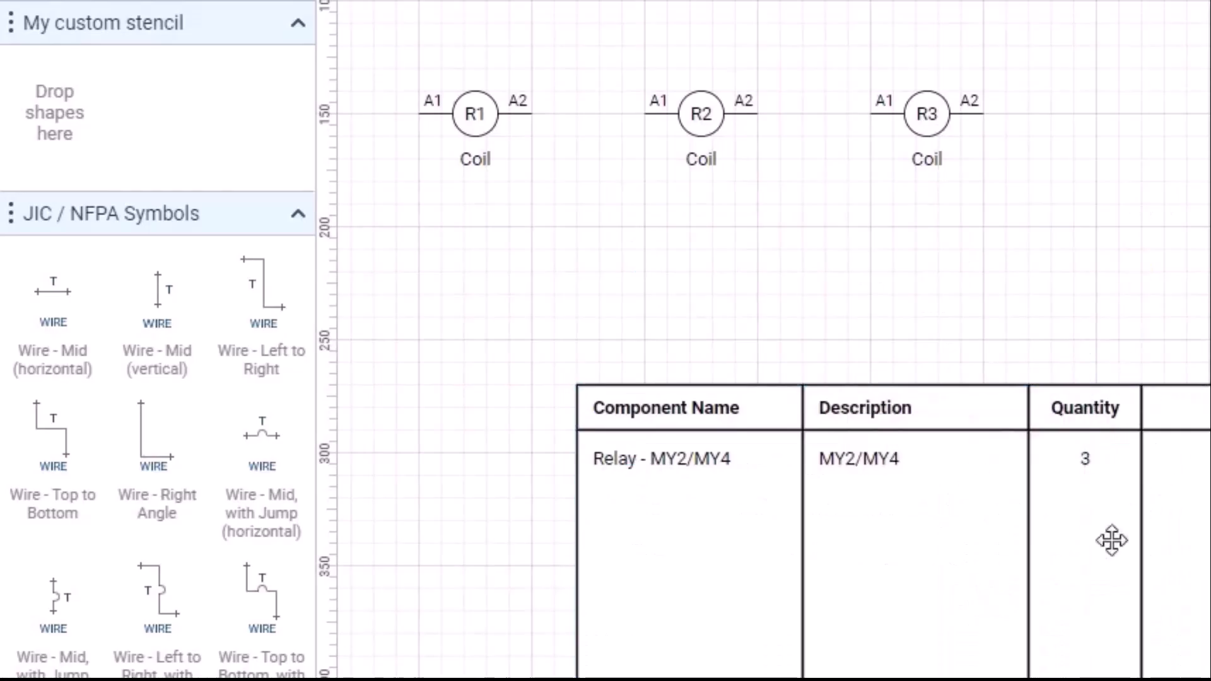
# Place a further coil copy below coil R3 and regenerate the component list again
pyautogui.moveTo(487, 122); pyautogui.dragTo(954, 243)
pyautogui.rightClick(984, 438)
pyautogui.click(1006, 449)
pyautogui.click(1008, 596)
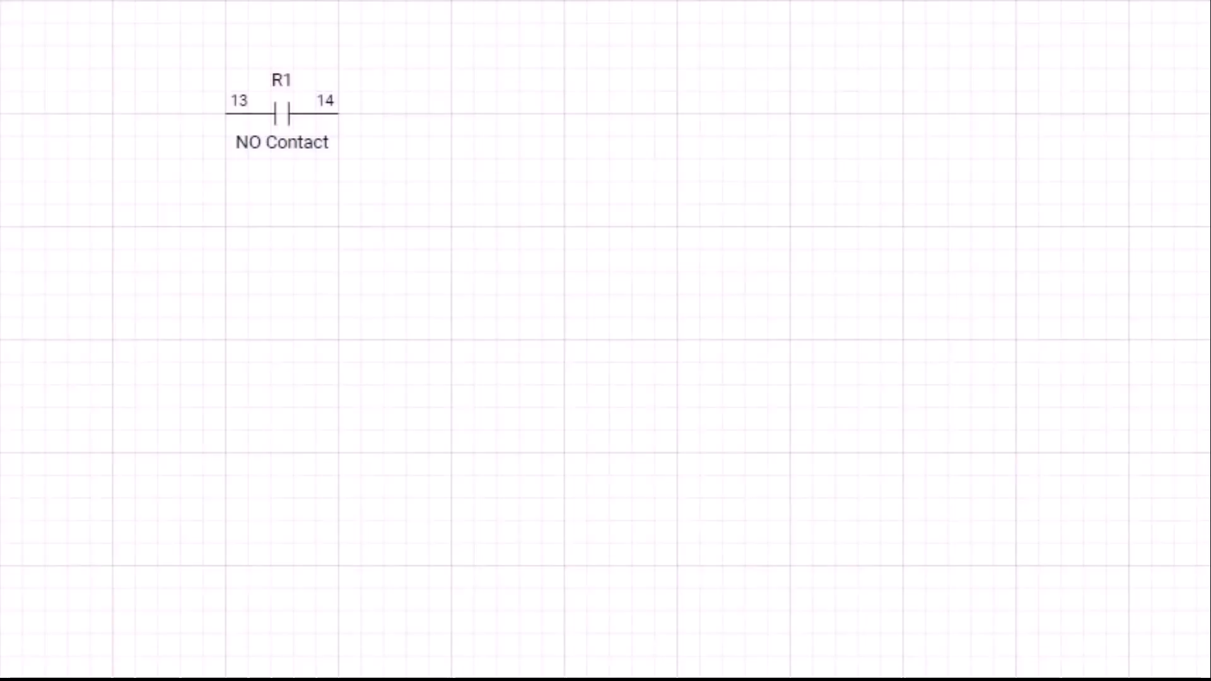
# Place more NO Contact symbols near the R1 contact and assign reference R1 to the second one
pyautogui.hotkey('ctrl', 'v')
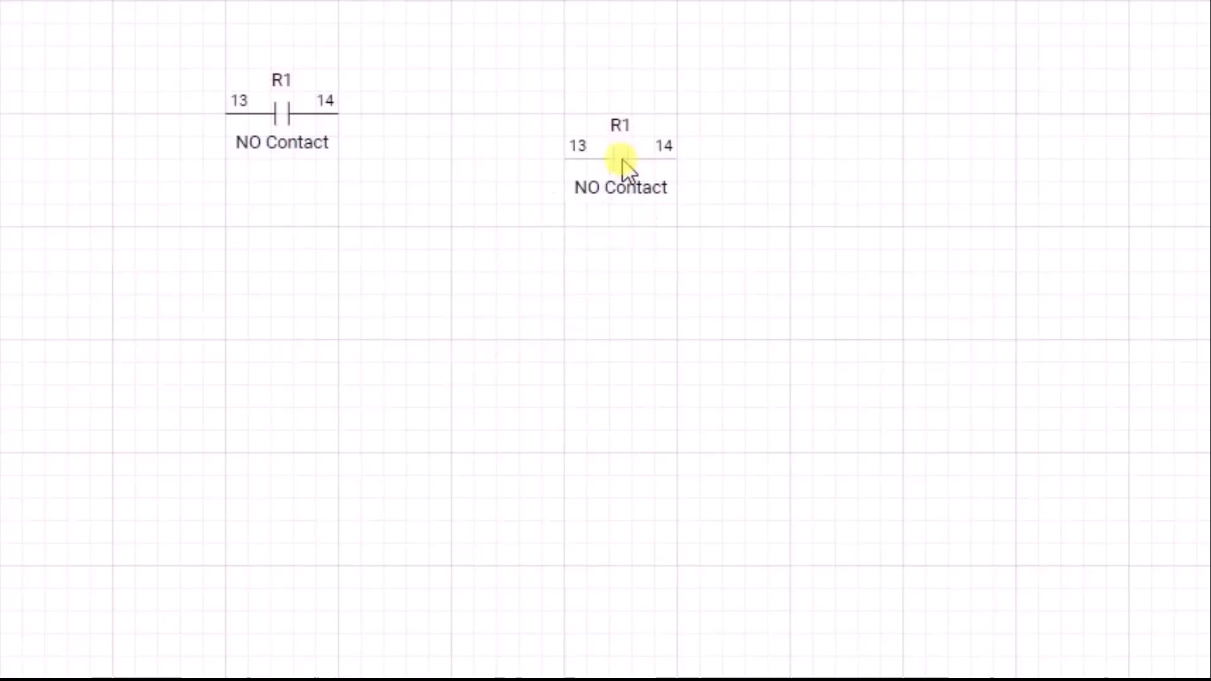
pyautogui.click(623, 117)
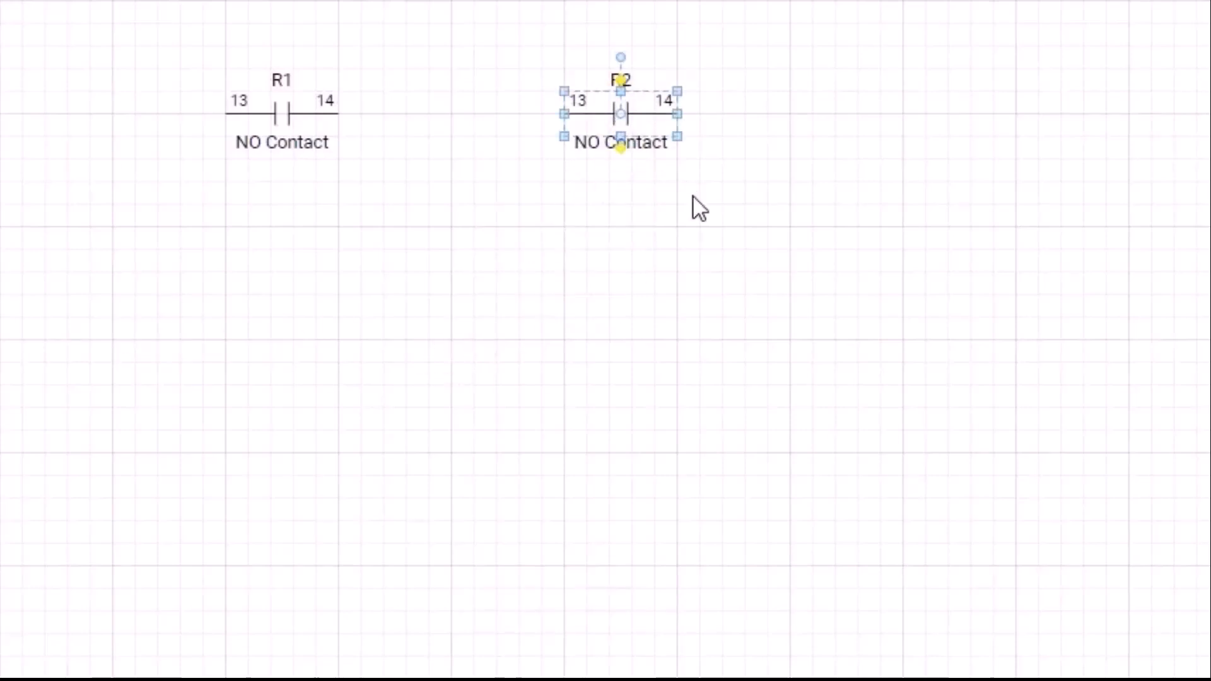
pyautogui.write('R1')
pyautogui.click(588, 222)
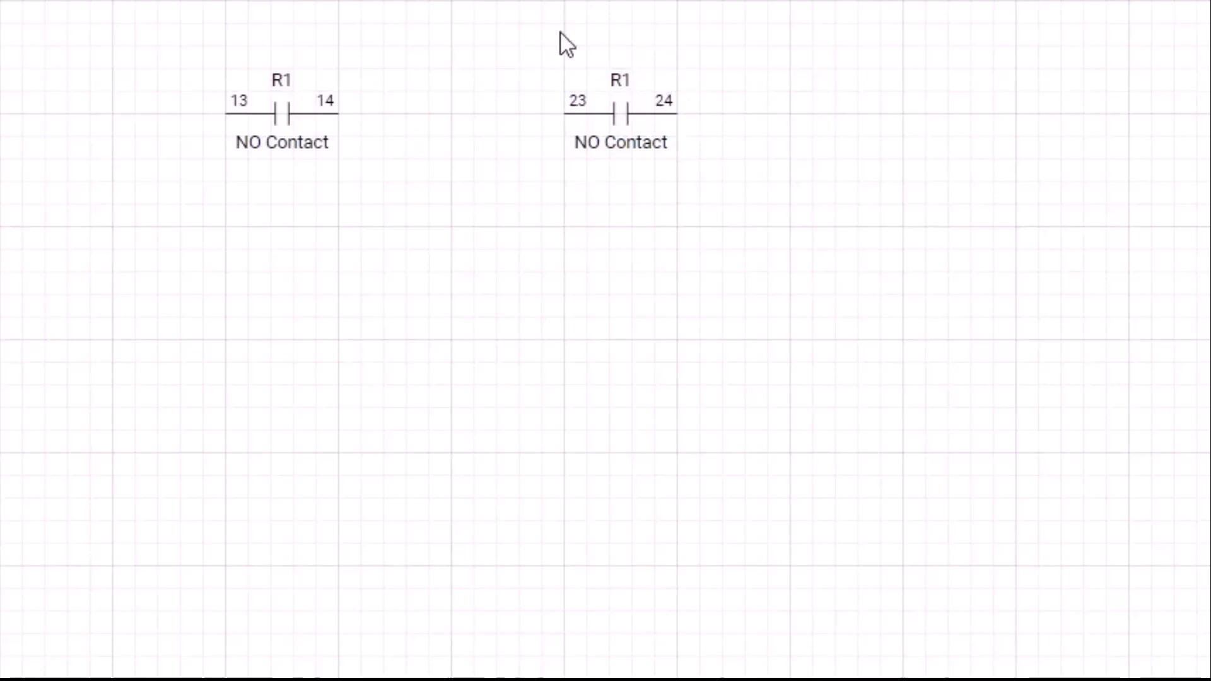
pyautogui.moveTo(169, 327); pyautogui.dragTo(618, 393)
pyautogui.doubleClick(679, 407)
pyautogui.click(861, 422)
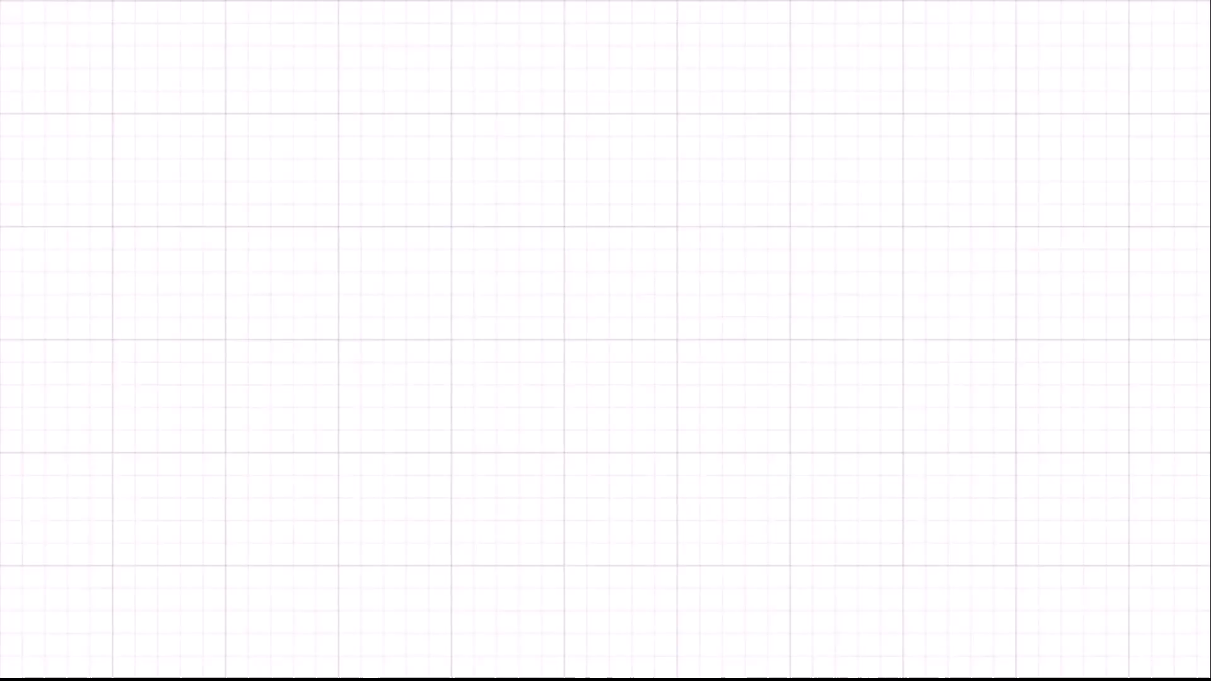
# Place a Connector symbol on the empty page and set its orientation to vertical
pyautogui.moveTo(124, 417); pyautogui.dragTo(270, 270)
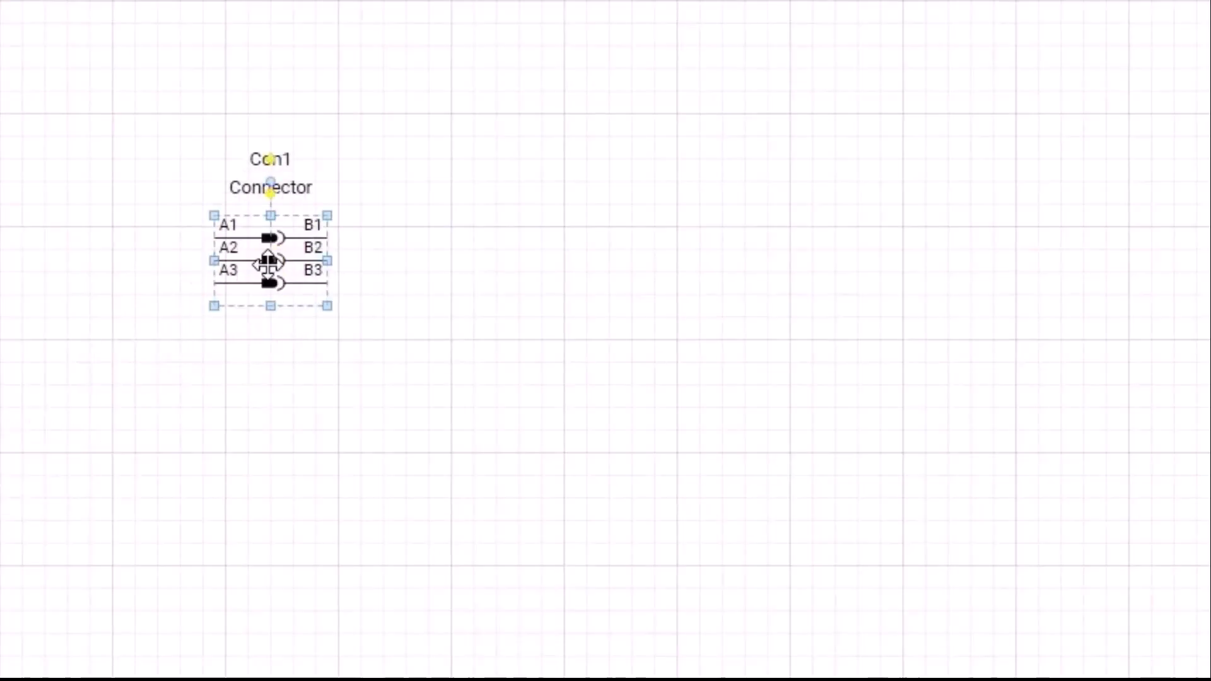
pyautogui.rightClick(270, 262)
pyautogui.click(335, 373)
pyautogui.click(330, 373)
# Set the connector to 16 points and generate its A-side point names starting from A1
pyautogui.rightClick(292, 275)
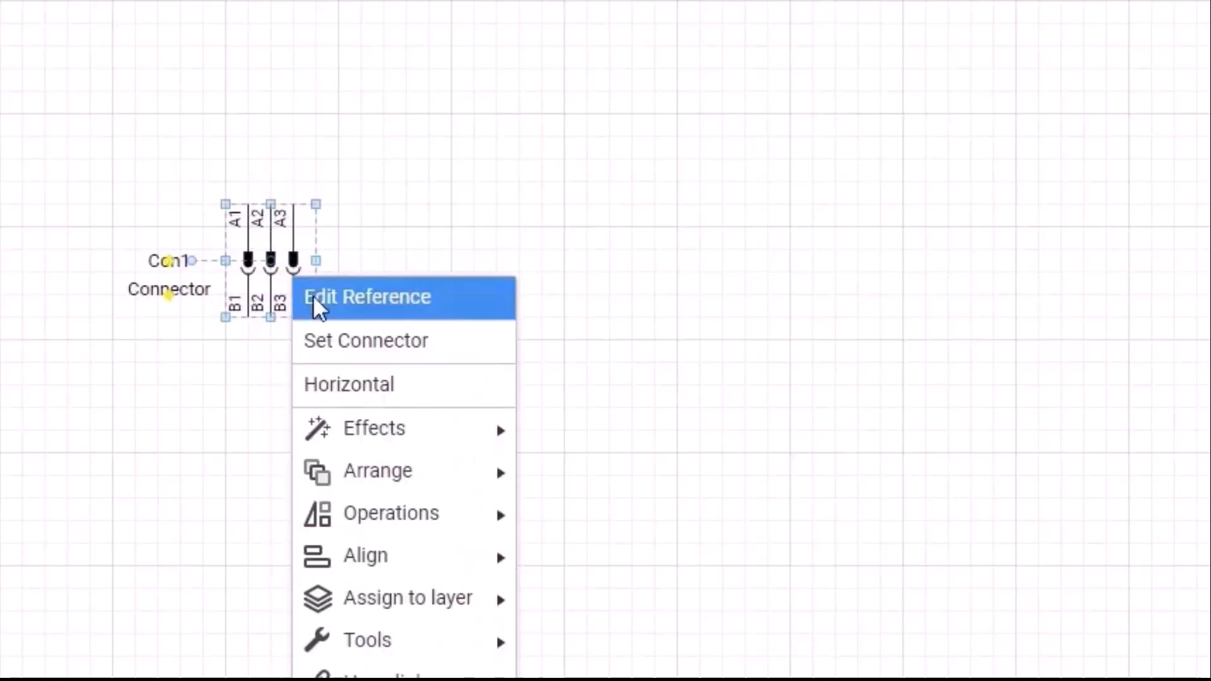
pyautogui.click(321, 340)
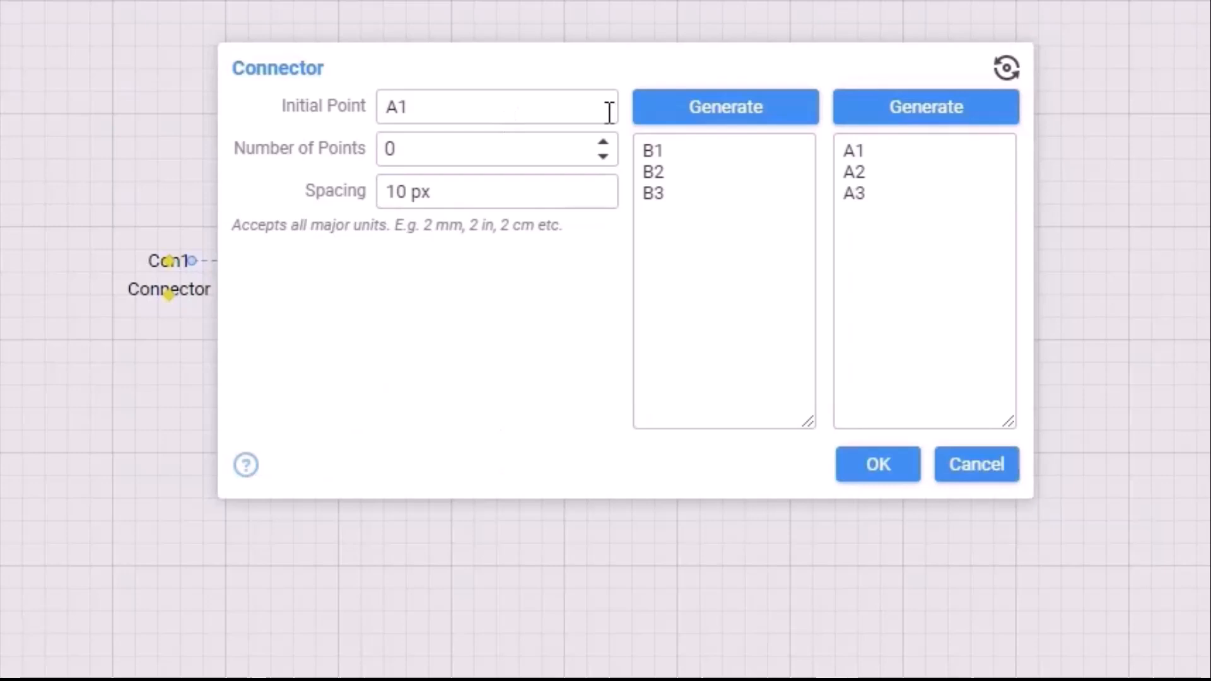
pyautogui.click(417, 144)
pyautogui.moveTo(406, 146); pyautogui.dragTo(300, 154)
pyautogui.write('16')
pyautogui.click(929, 106)
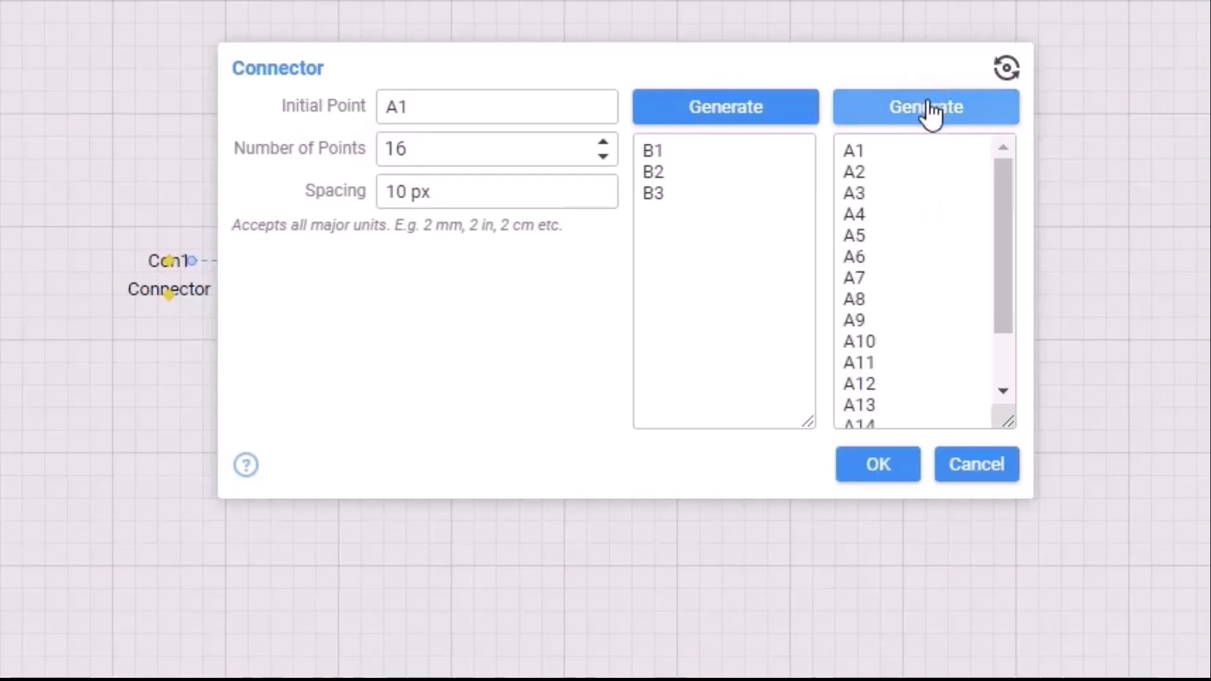
# Generate the connector's 16 B-side point names starting from B1 and apply the connector settings
pyautogui.moveTo(576, 108); pyautogui.dragTo(217, 103)
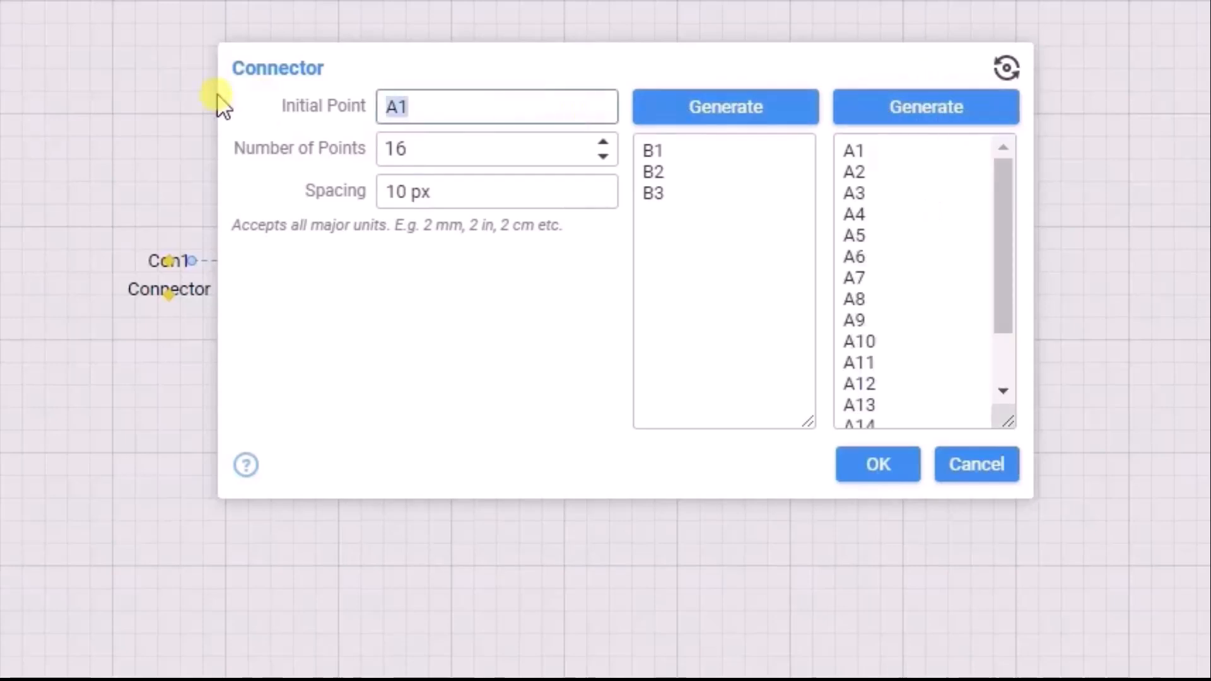
pyautogui.write('B1')
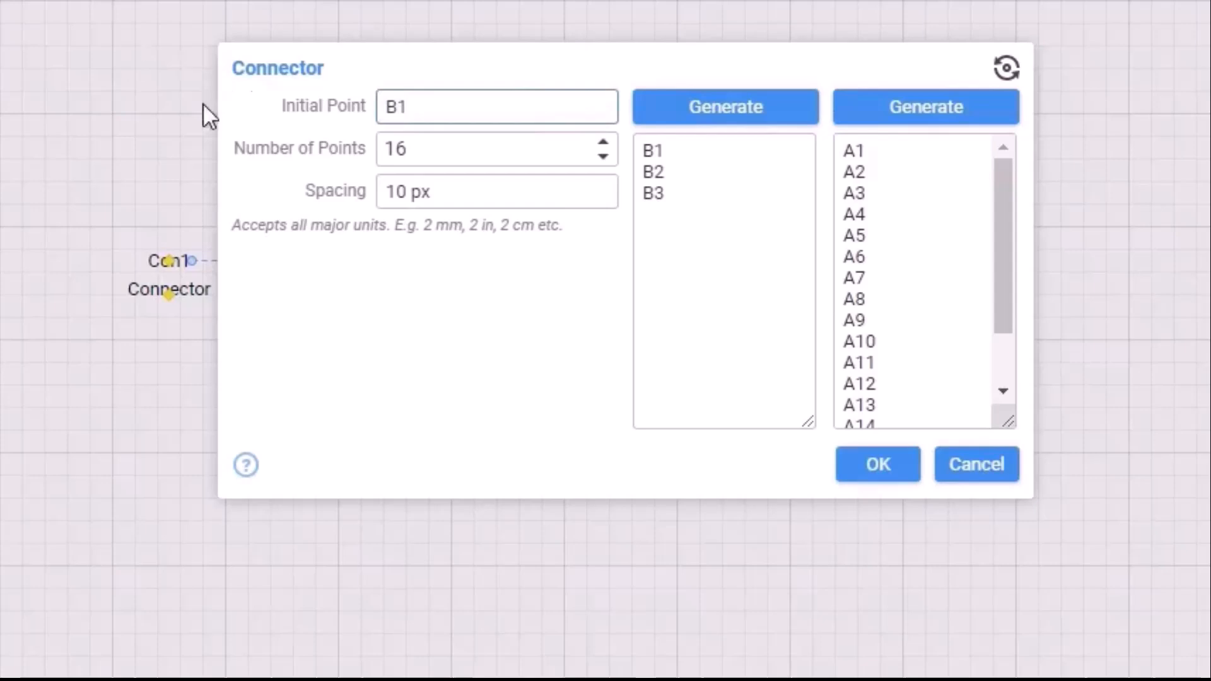
pyautogui.click(713, 123)
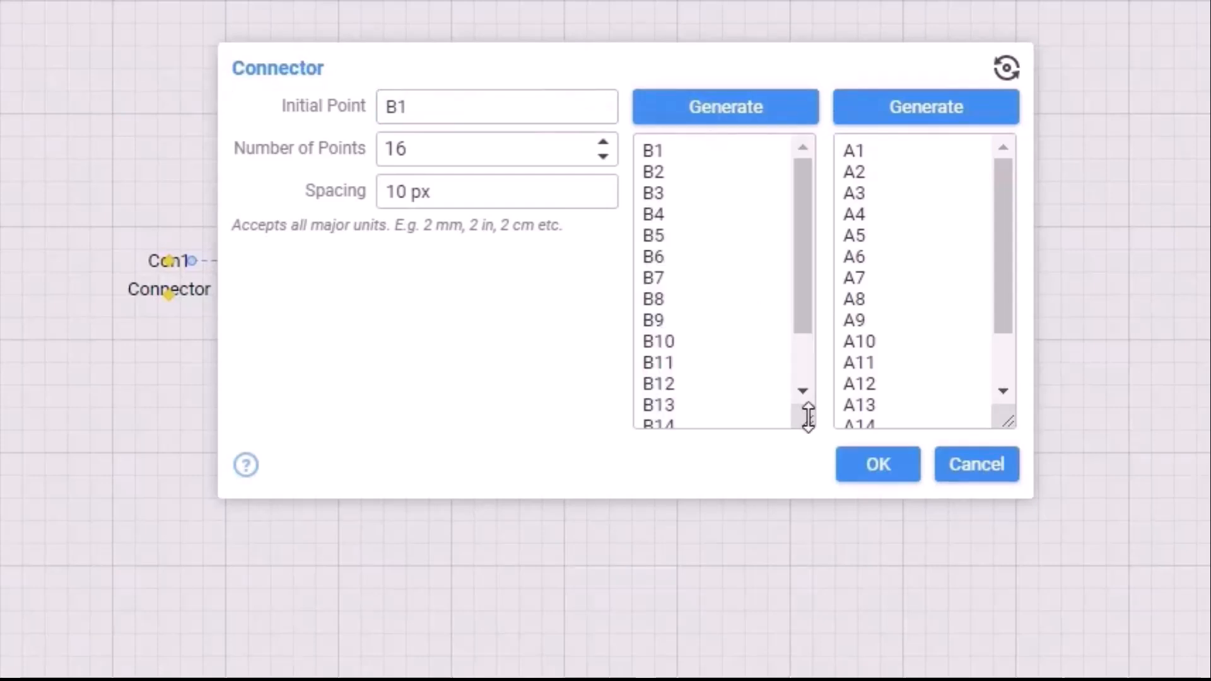
pyautogui.click(858, 474)
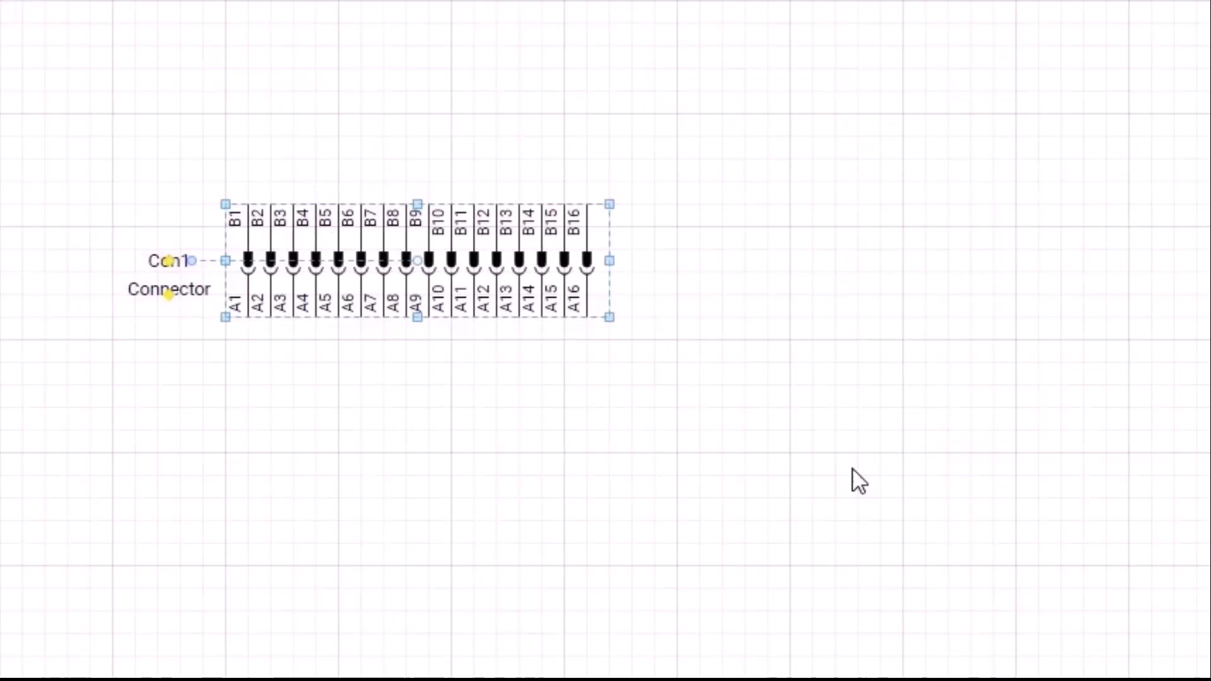
pyautogui.click(860, 481)
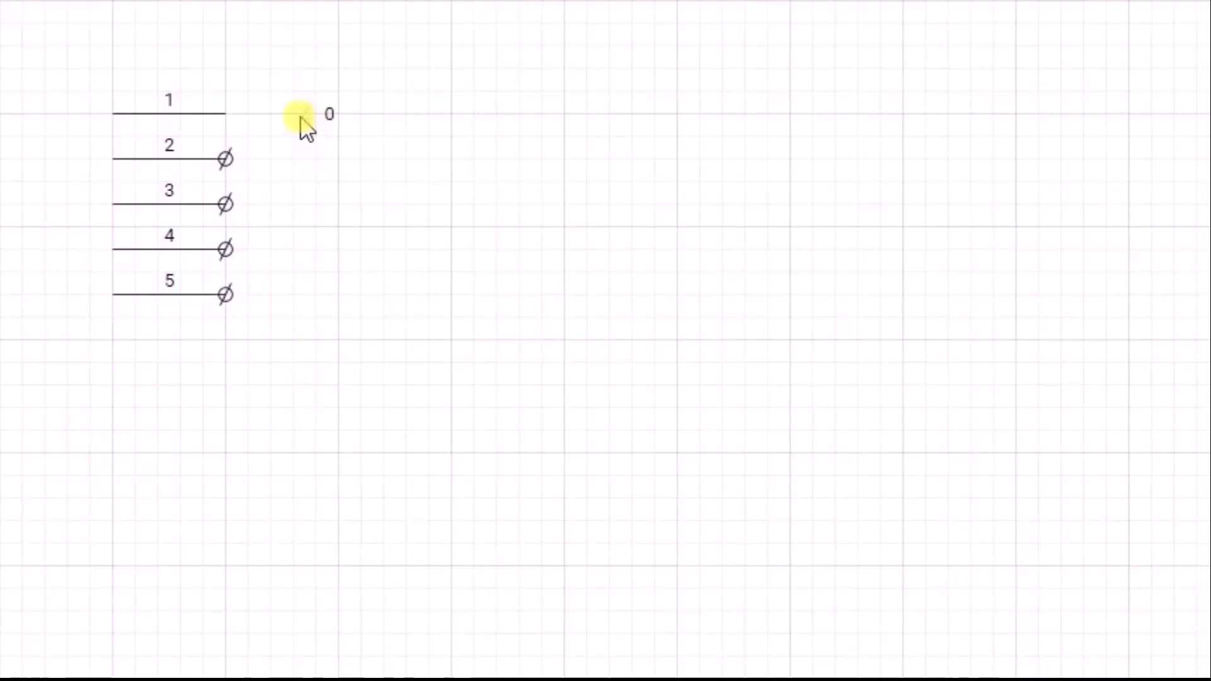
# Place a terminal at the end of wire 1 and generate a terminal block listing for all pages with 10 terminals per row
pyautogui.click(304, 114)
pyautogui.moveTo(309, 118); pyautogui.dragTo(236, 122)
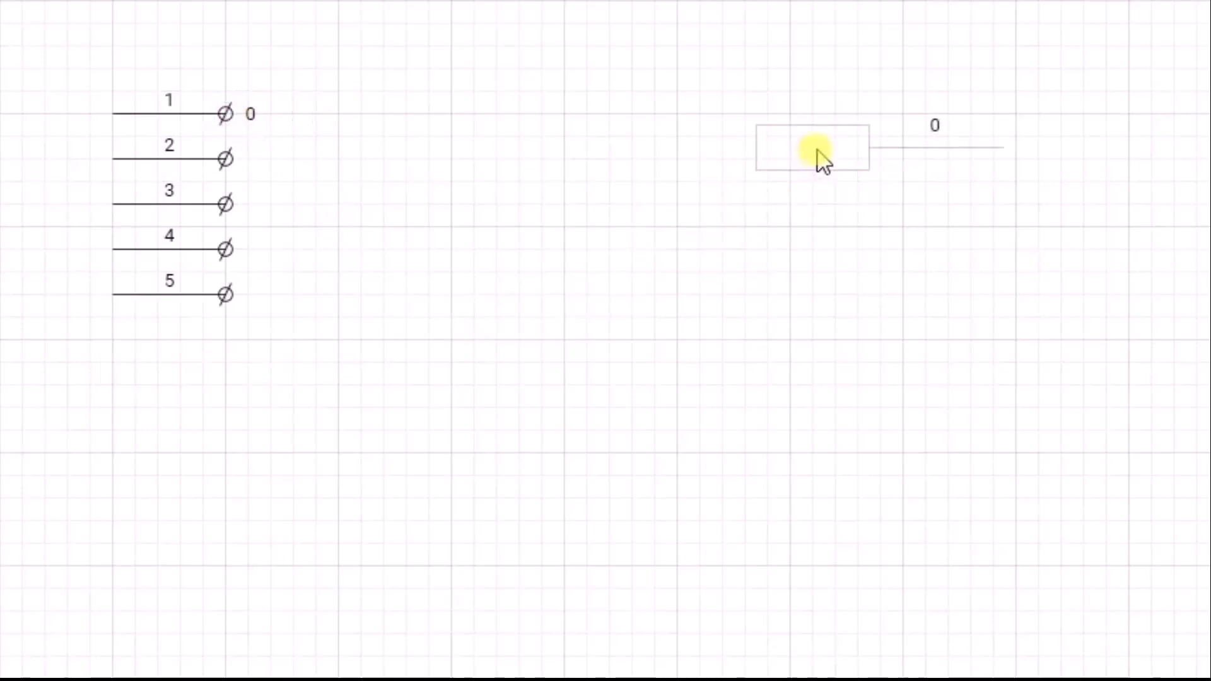
pyautogui.moveTo(838, 140); pyautogui.dragTo(847, 142)
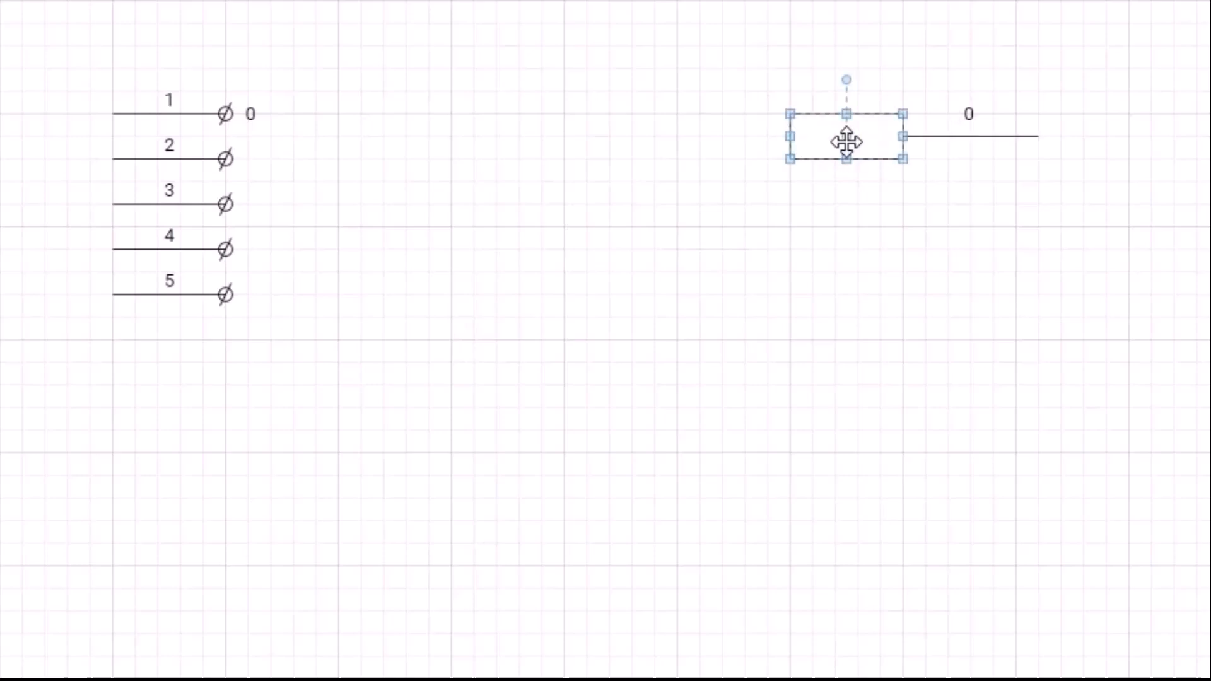
pyautogui.rightClick(847, 141)
pyautogui.click(883, 161)
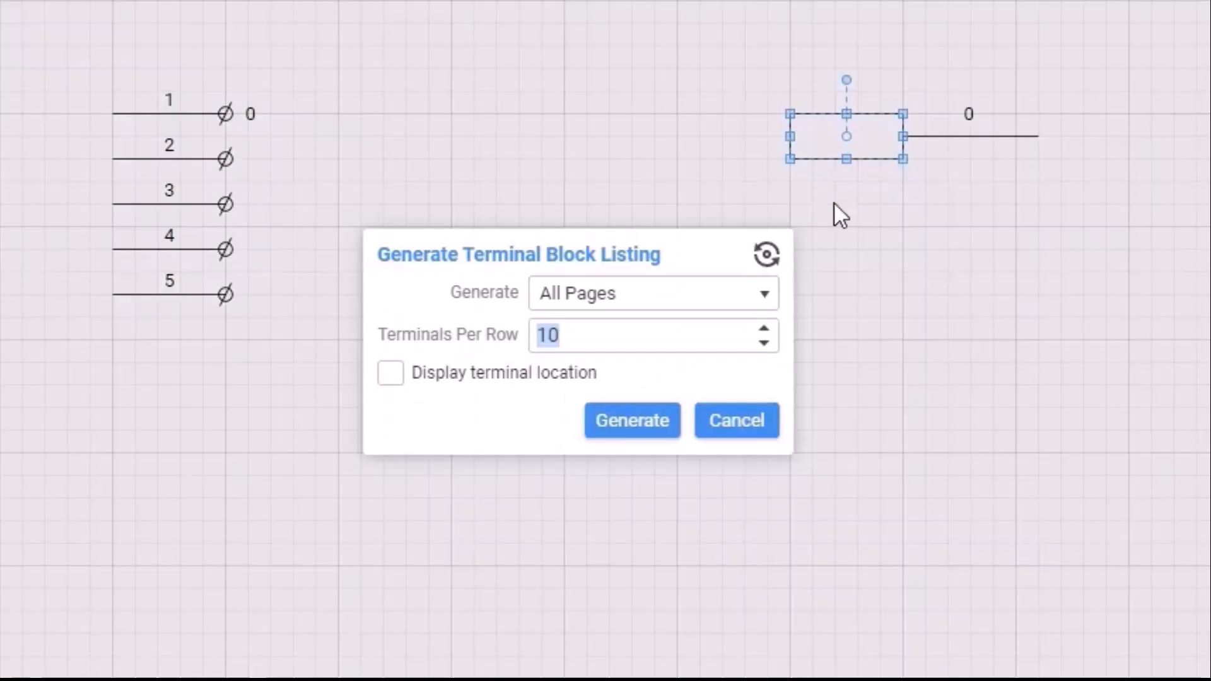
pyautogui.click(659, 421)
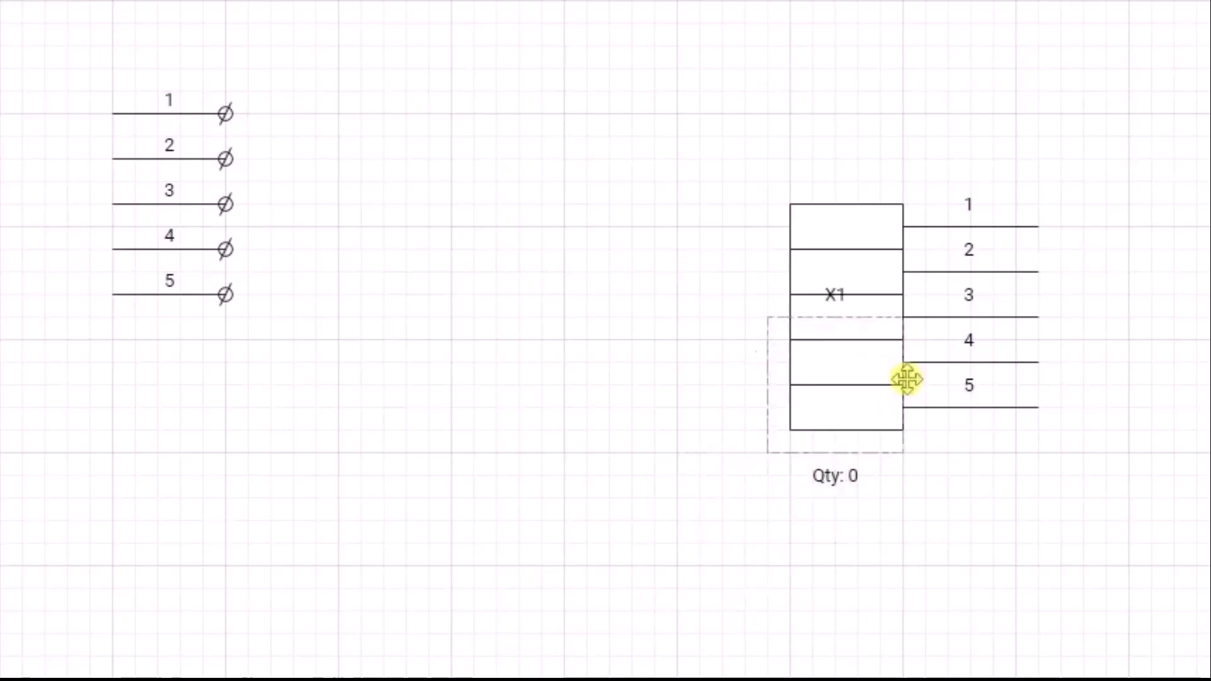
# Fit the dashed frame of terminal block X1 around the five listed terminals
pyautogui.click(918, 248)
pyautogui.moveTo(850, 334); pyautogui.dragTo(852, 441)
pyautogui.click(928, 441)
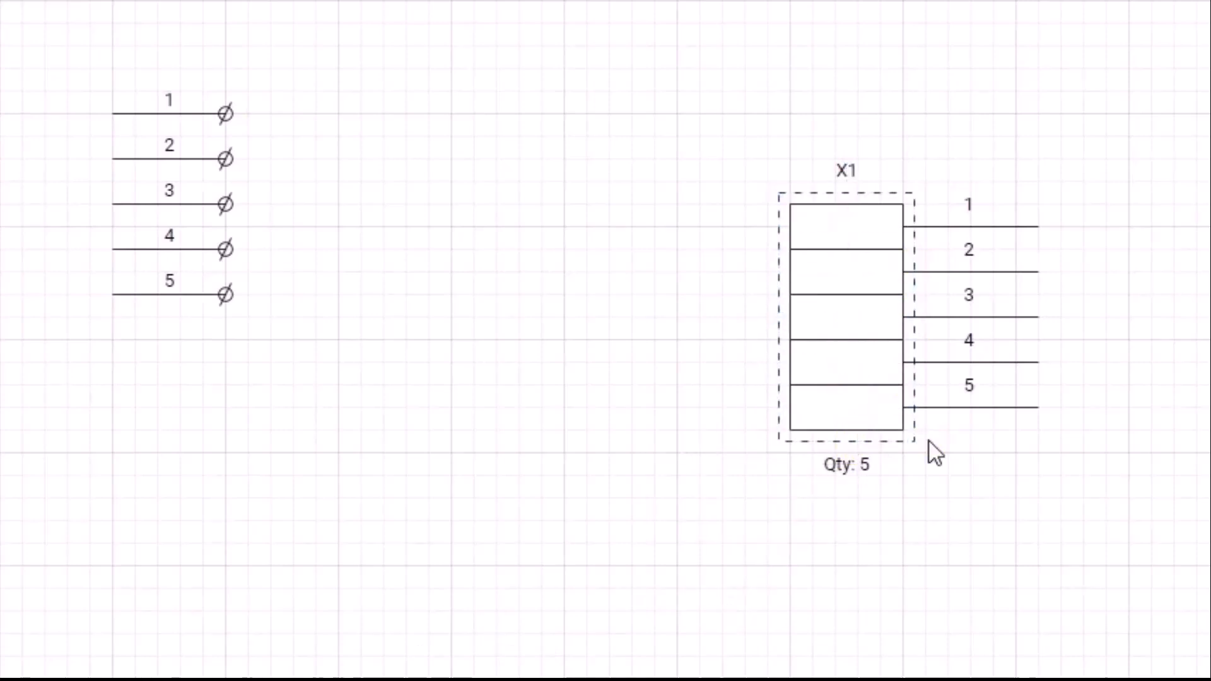
# Renumber the terminals of block X1 with starting number 1, keeping the terminal block reference shown
pyautogui.rightClick(914, 437)
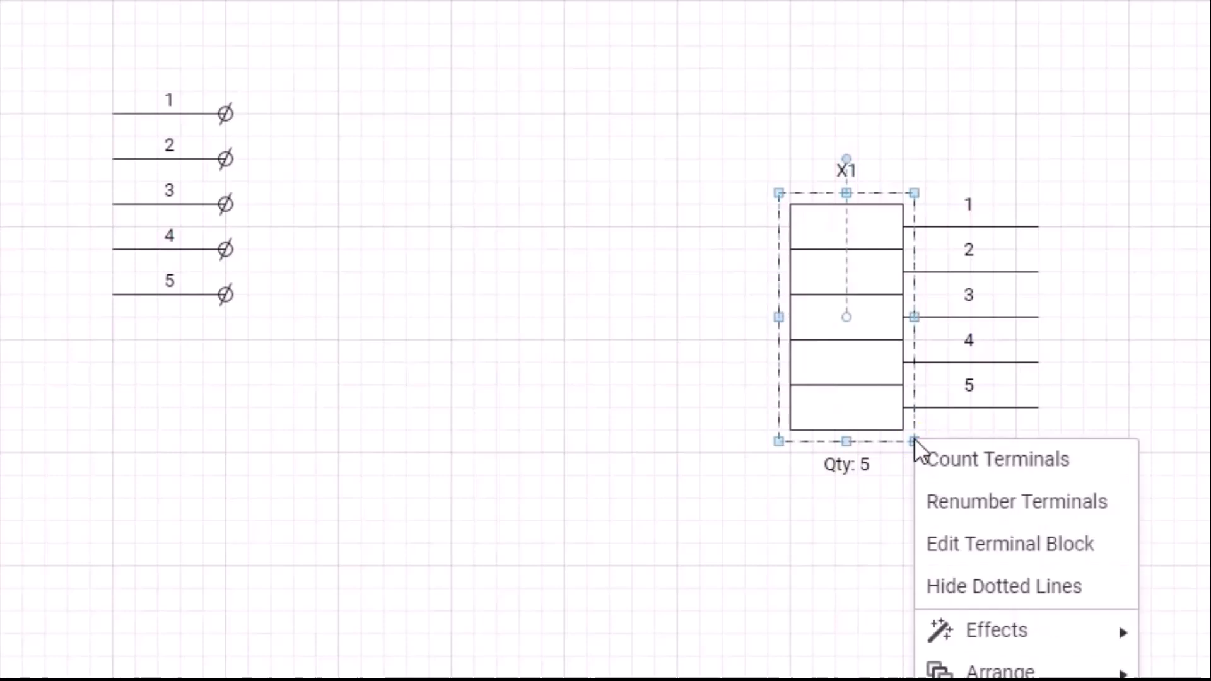
pyautogui.click(967, 501)
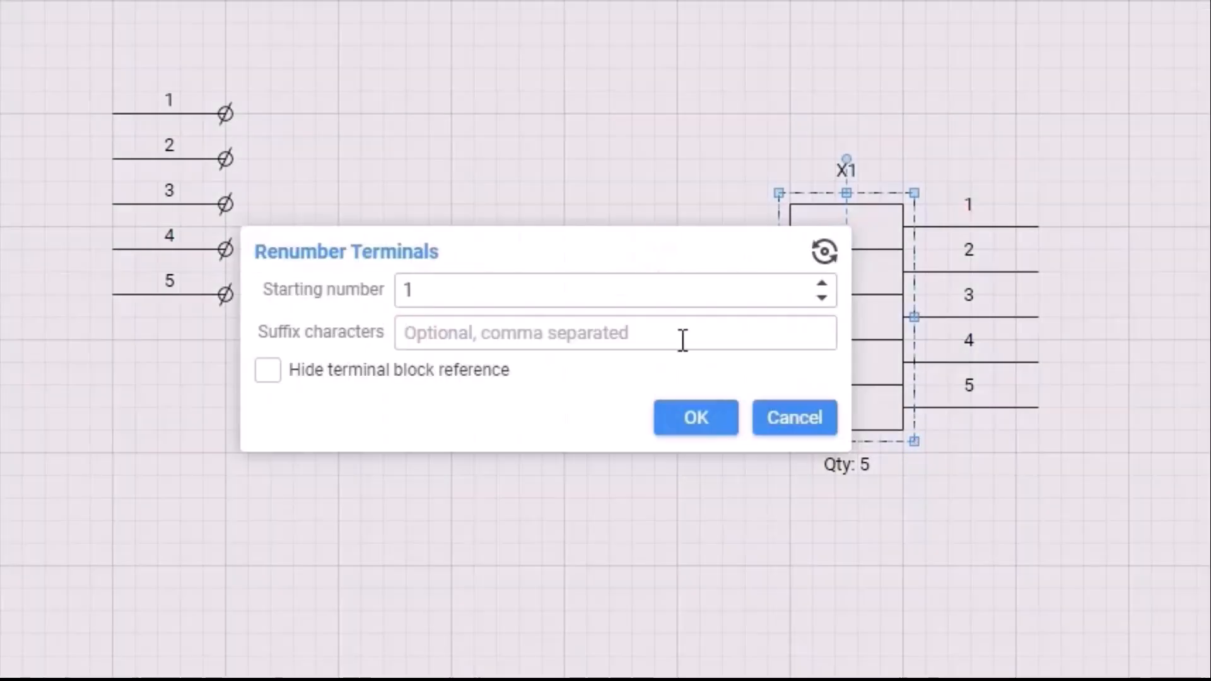
pyautogui.click(713, 417)
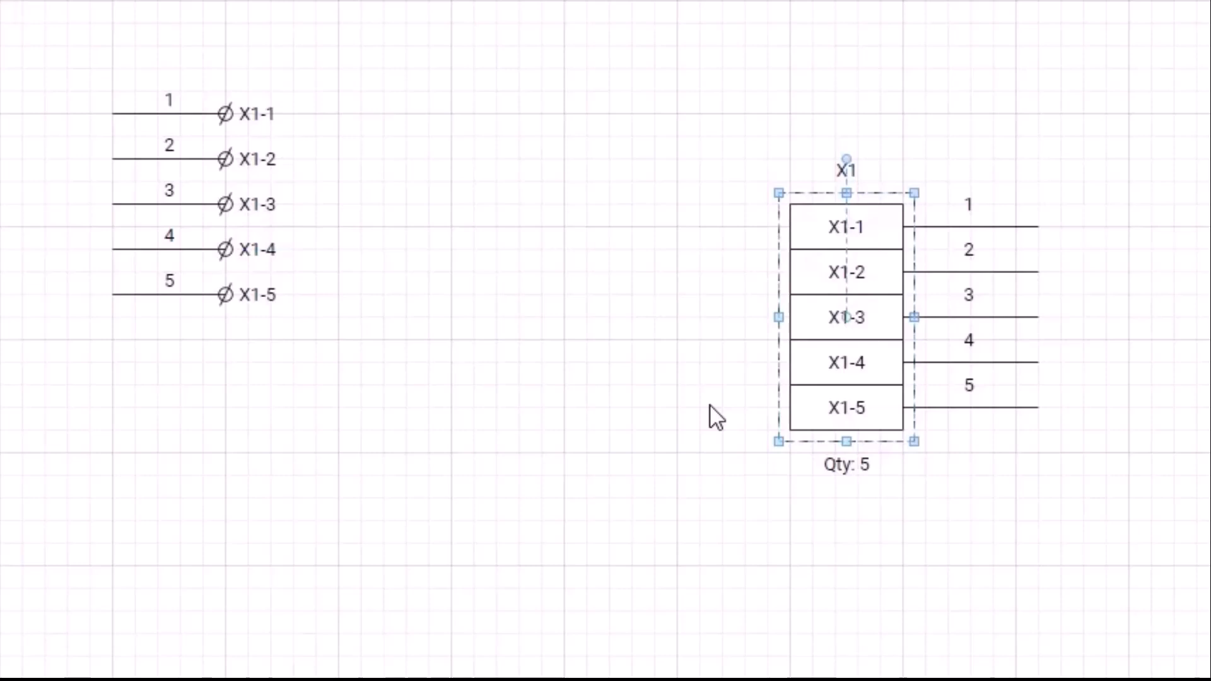
pyautogui.click(282, 390)
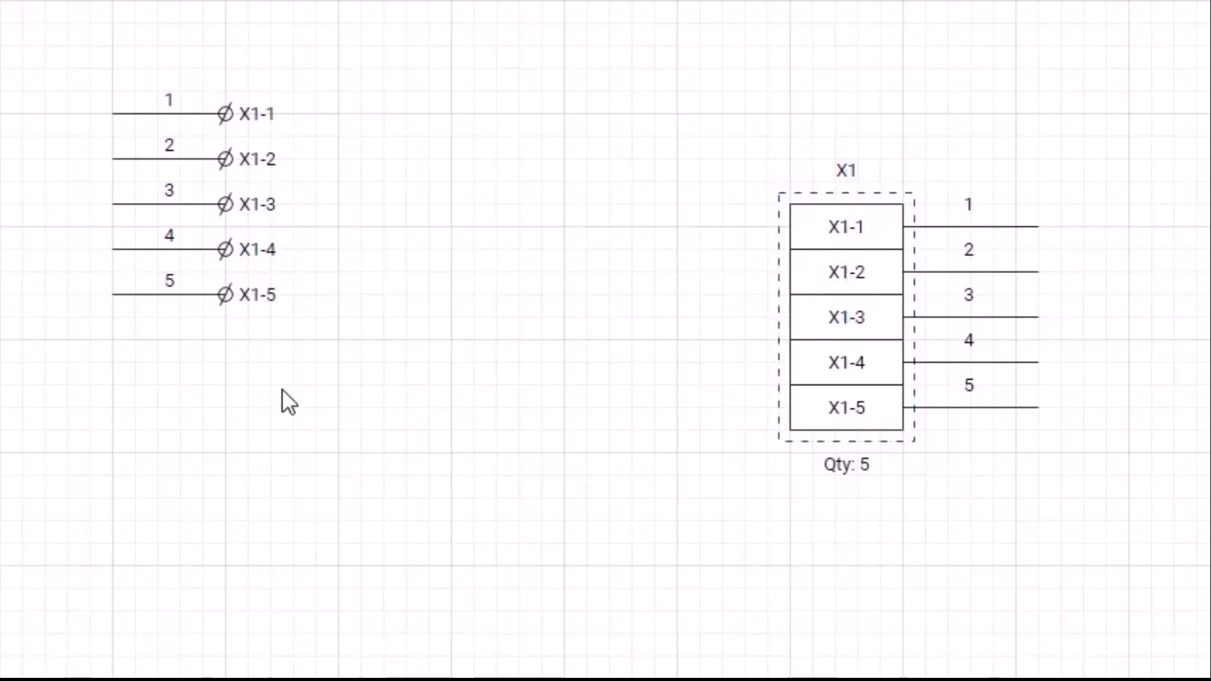
# Rename wire 1 at terminal X1-1 to Test
pyautogui.click(159, 113)
pyautogui.write('Test')
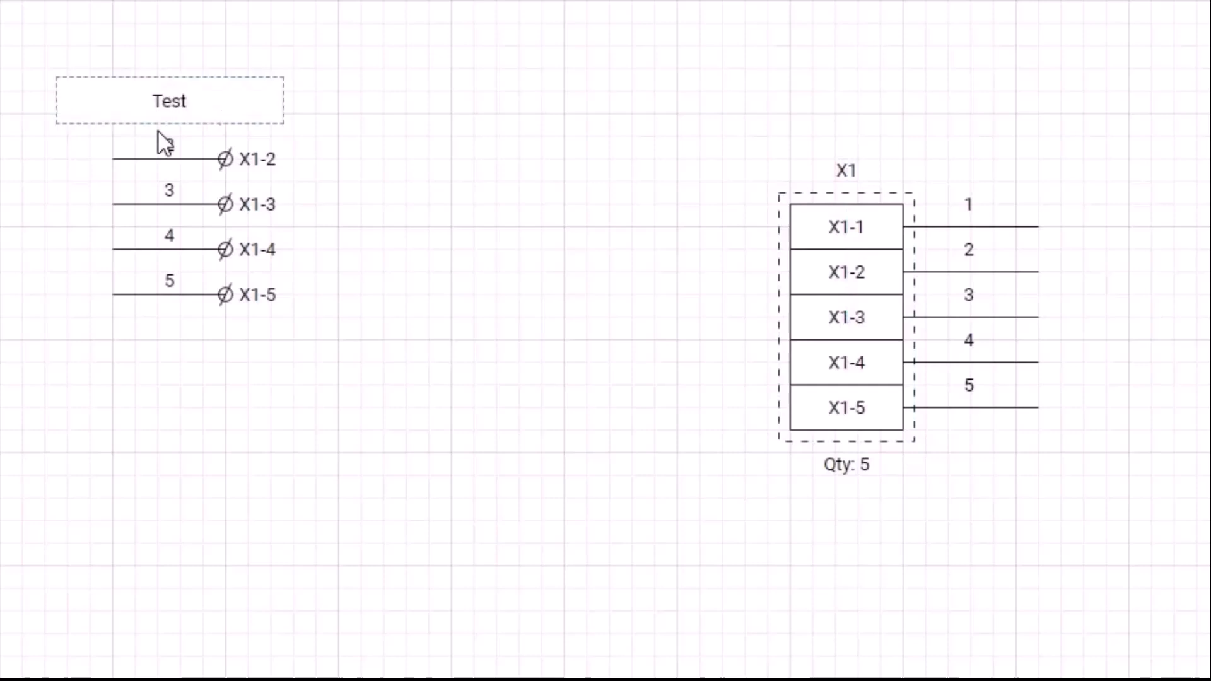
pyautogui.click(444, 159)
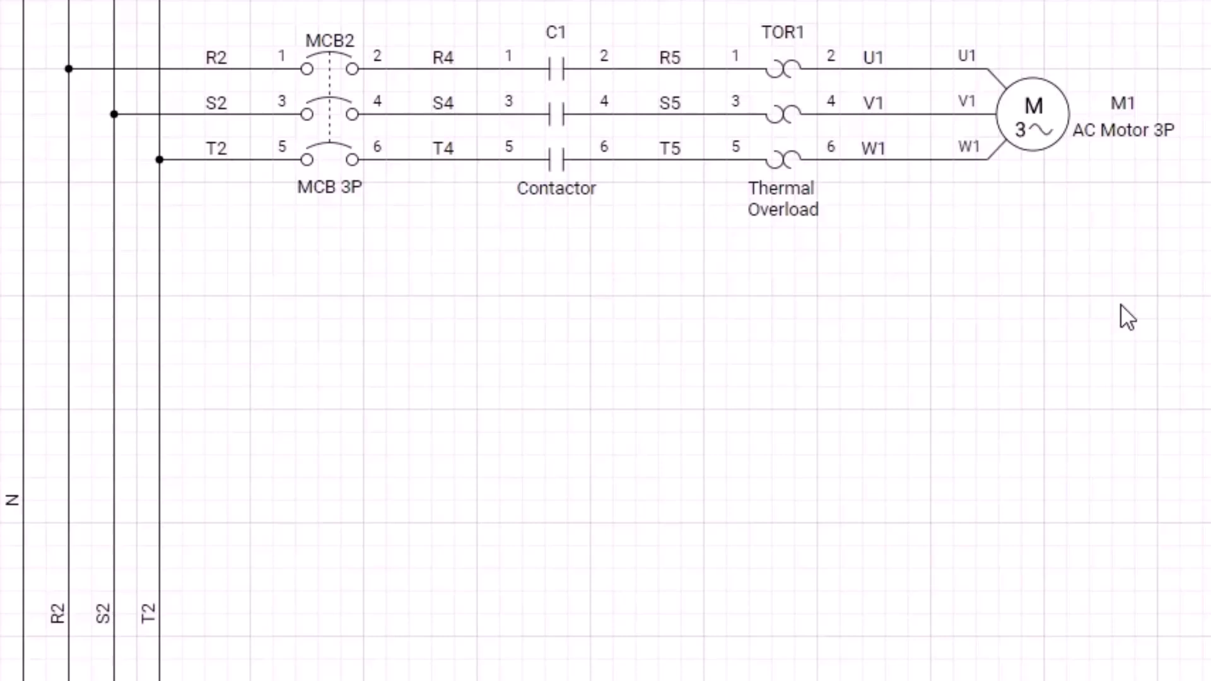
# Duplicate the whole three-phase motor circuit from MCB2 to motor M1 onto the same vertical supply wires, directly below the original
pyautogui.moveTo(1210, 295); pyautogui.dragTo(0, 0)
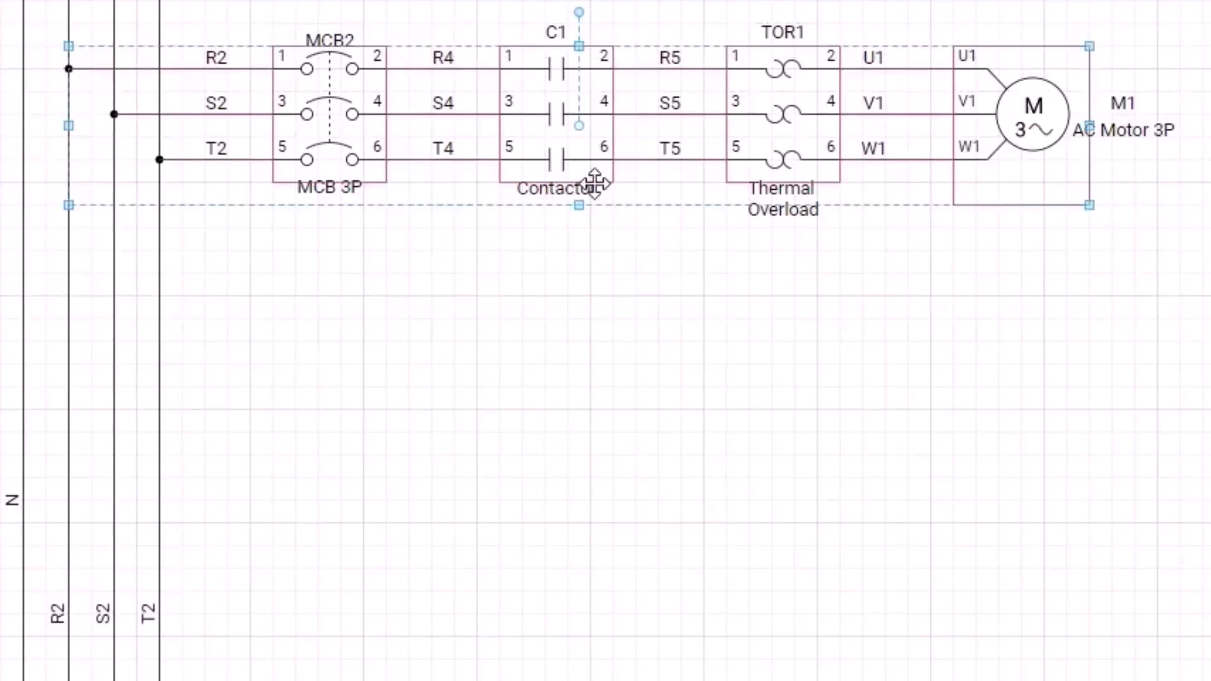
pyautogui.keyDown('ctrl'); pyautogui.moveTo(593, 183); pyautogui.dragTo(591, 414); pyautogui.keyUp('ctrl')
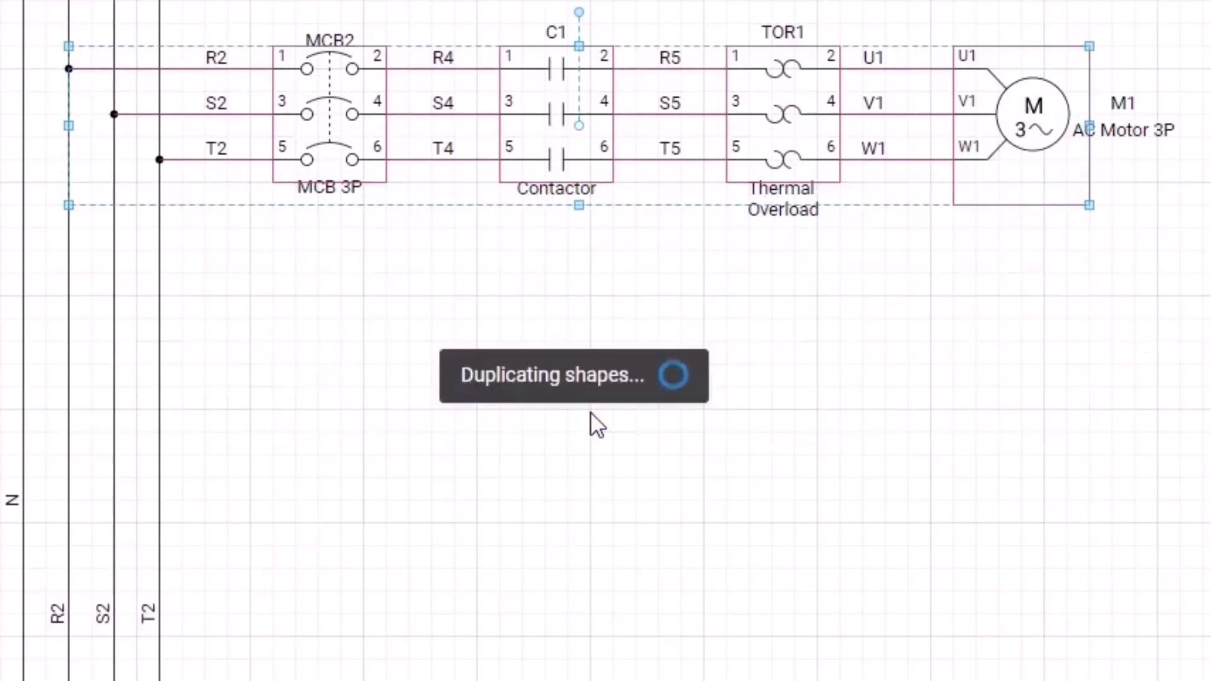
pyautogui.click(754, 533)
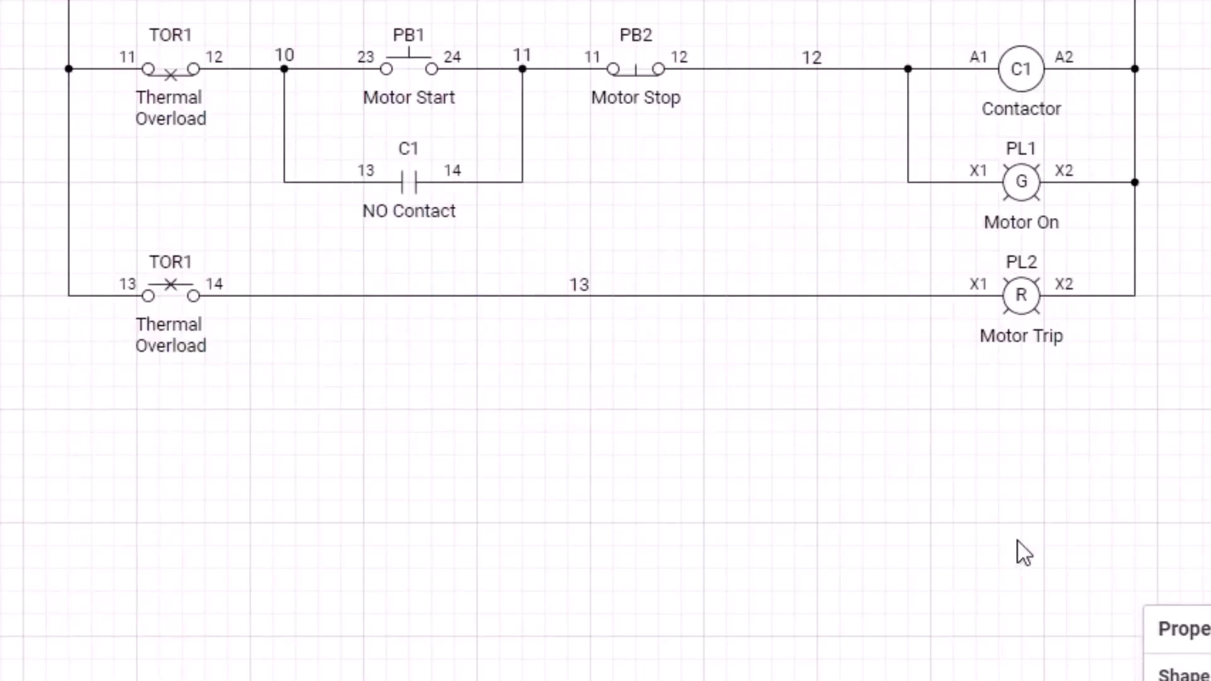
# Duplicate the complete motor start/stop control circuit, including its contactor coil and pilot lights, directly below the original
pyautogui.moveTo(1174, 426); pyautogui.dragTo(35, 3)
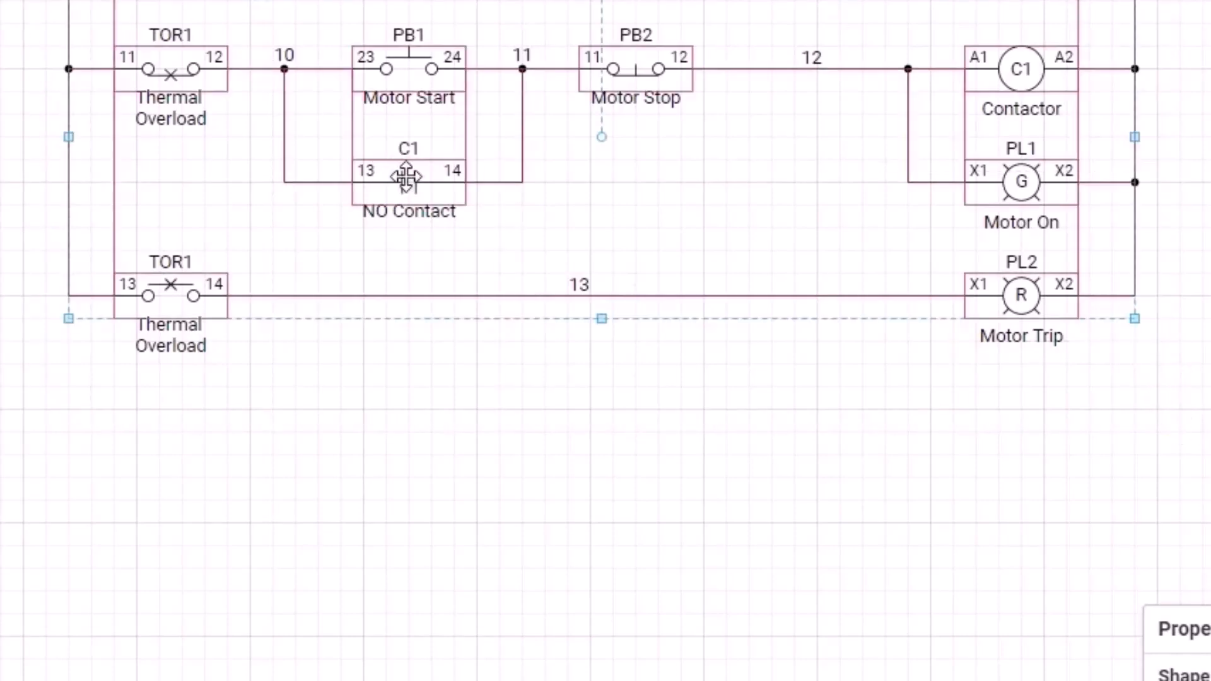
pyautogui.moveTo(410, 164); pyautogui.dragTo(411, 503)
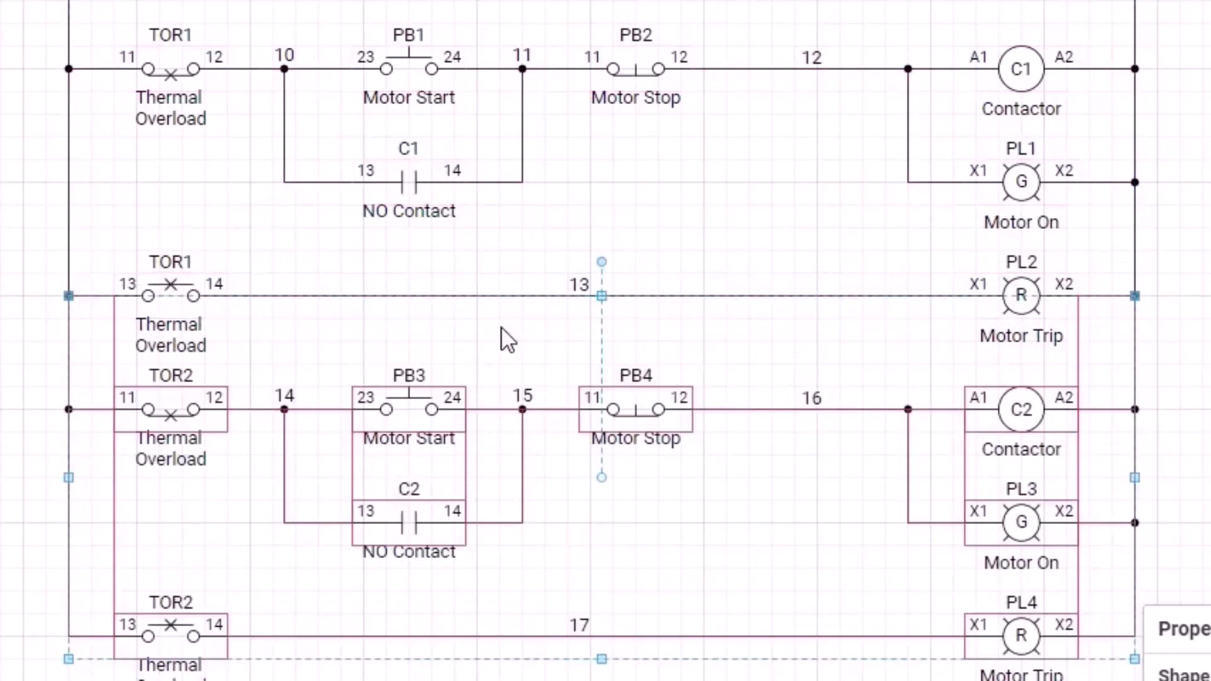
pyautogui.click(503, 329)
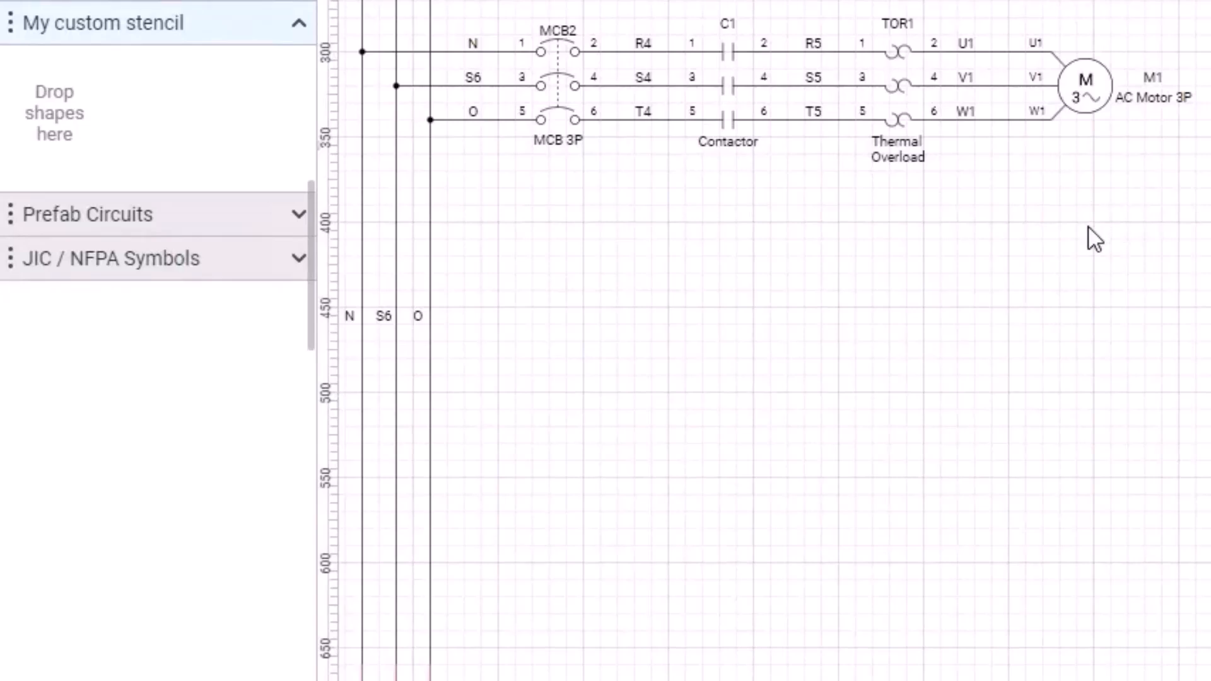
# Store the MCB2-to-M1 motor circuit in My custom stencil and place two copies from it below the original on the same supply wires
pyautogui.moveTo(1202, 202); pyautogui.dragTo(356, 6)
pyautogui.moveTo(546, 100); pyautogui.dragTo(732, 116)
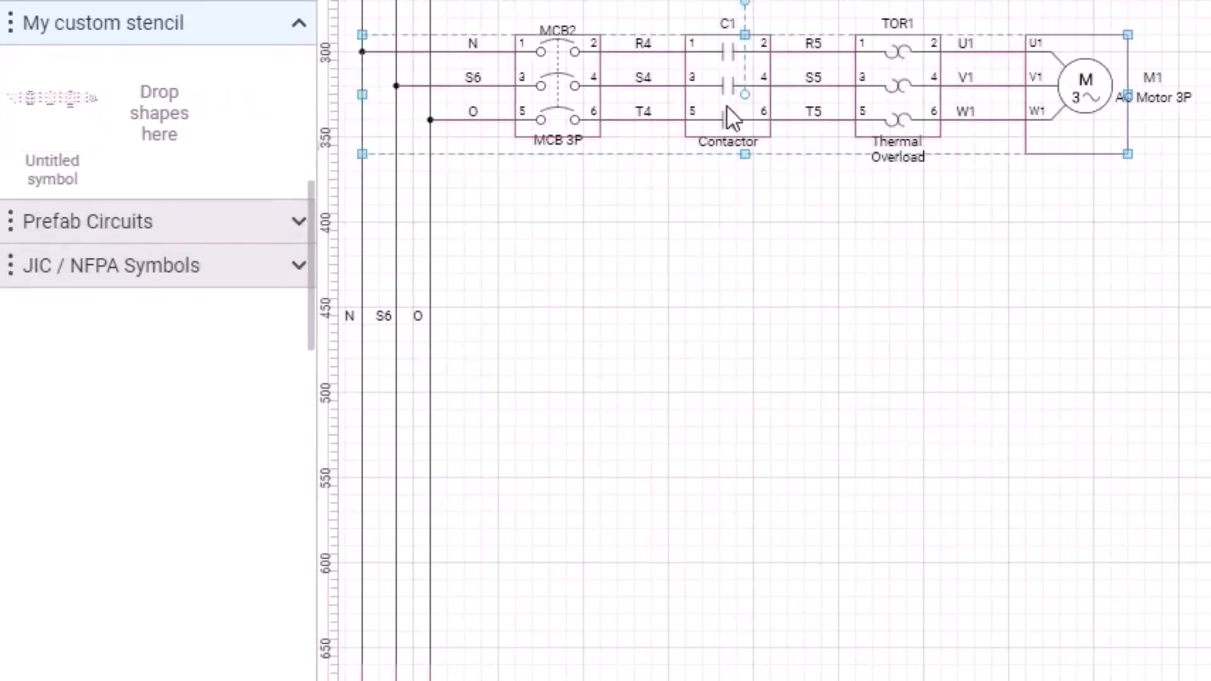
pyautogui.moveTo(77, 116); pyautogui.dragTo(752, 279)
pyautogui.moveTo(63, 100); pyautogui.dragTo(752, 446)
pyautogui.click(800, 606)
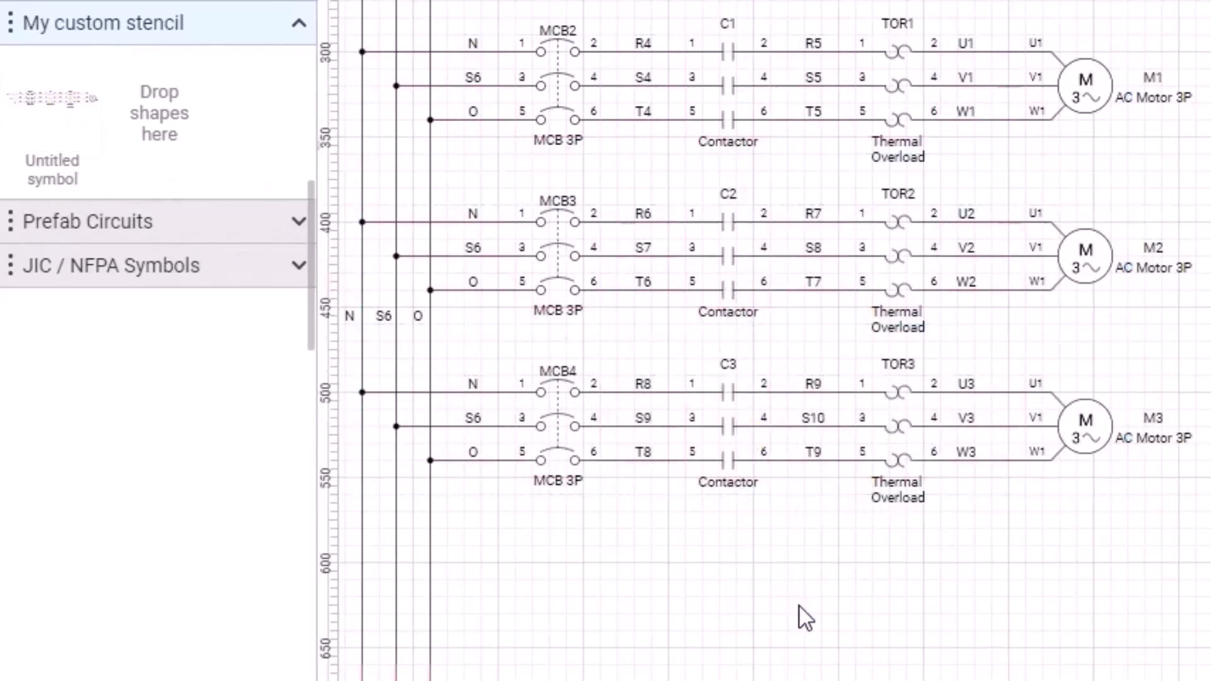
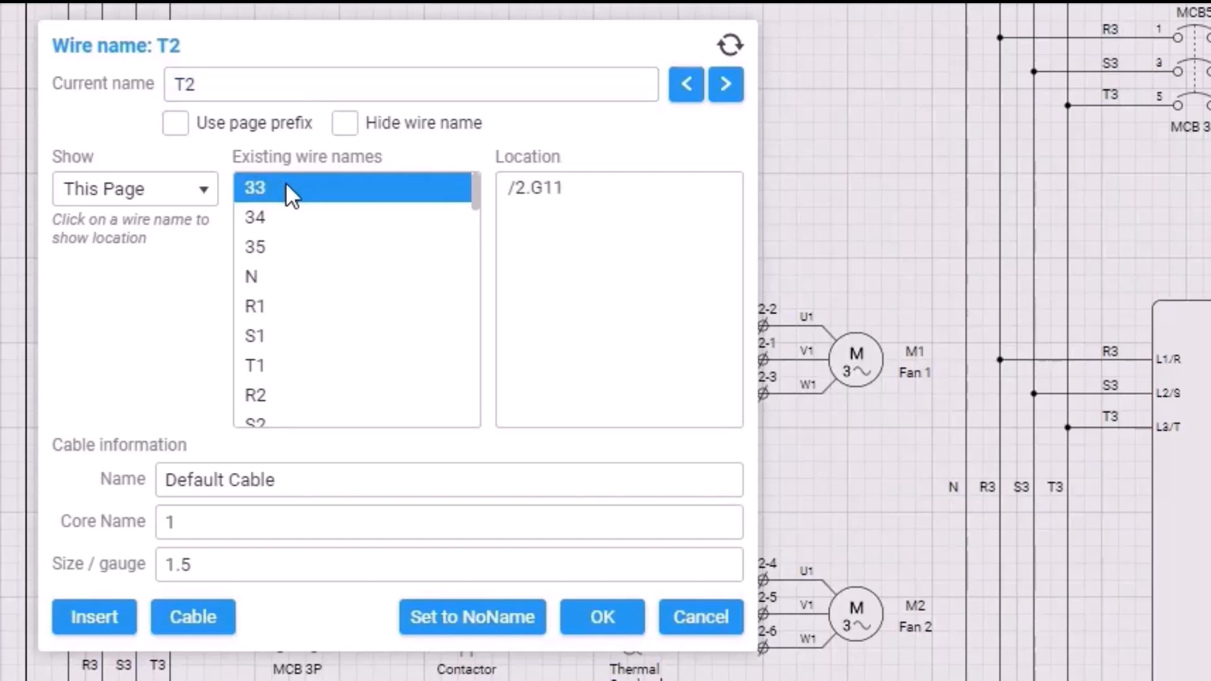
# Jump to the listed location of existing wire name 33
pyautogui.click(550, 188)
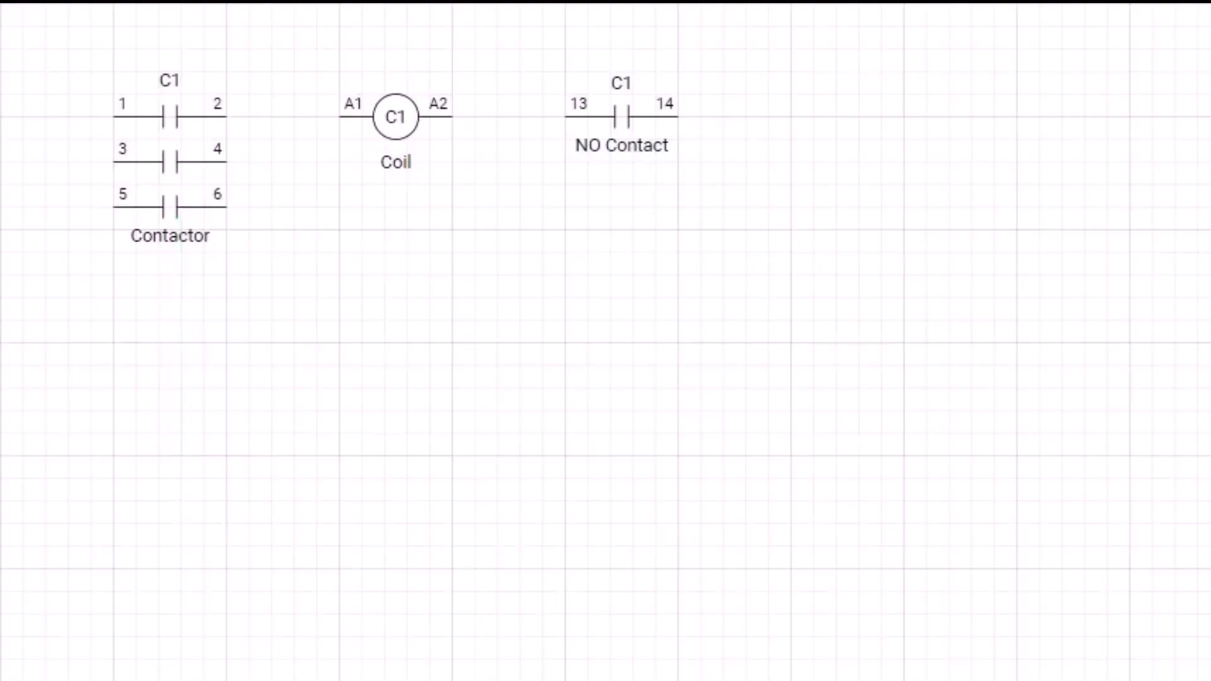
# Place a reference symbol below the coil and the NO contact and have it locate reference C1, with locations arranged in 1 column
pyautogui.moveTo(175, 406); pyautogui.dragTo(524, 342)
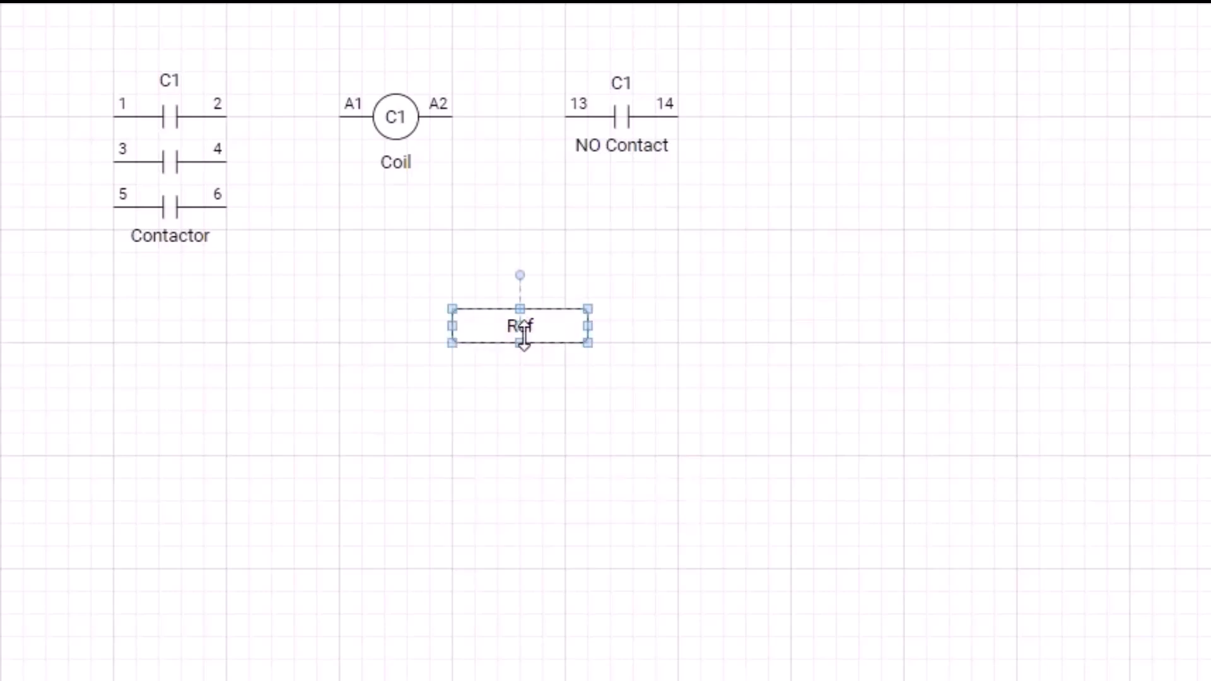
pyautogui.rightClick(547, 321)
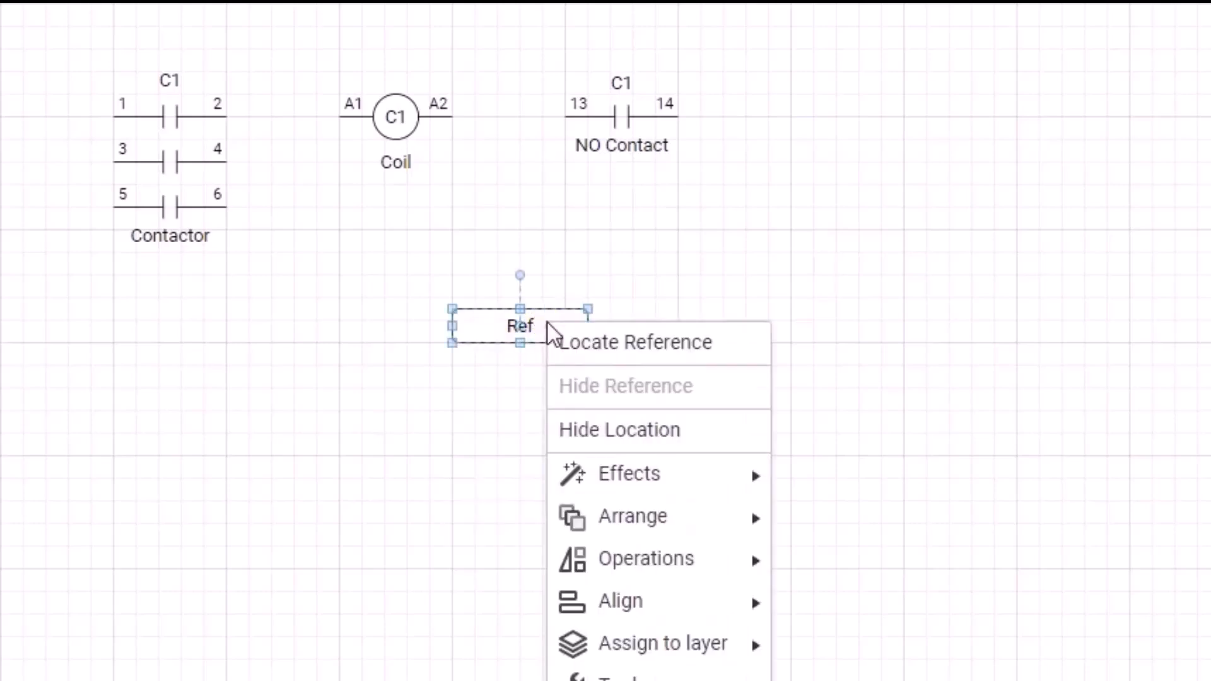
pyautogui.click(587, 340)
pyautogui.click(556, 261)
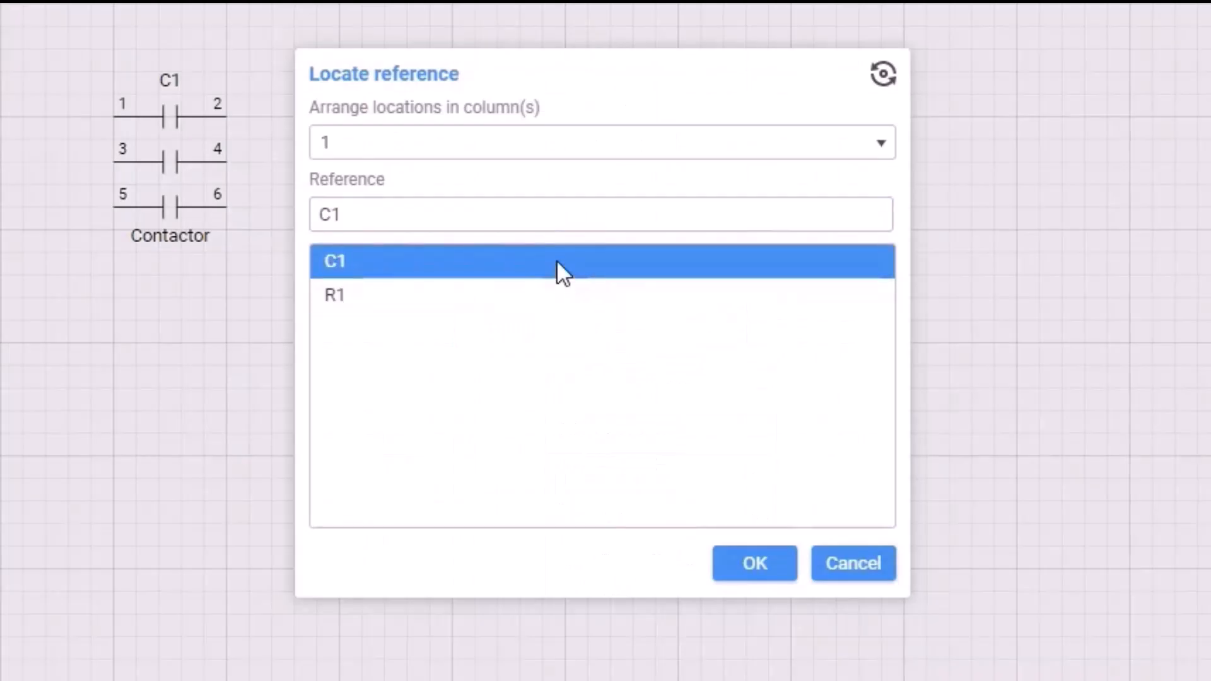
pyautogui.click(737, 566)
pyautogui.click(737, 568)
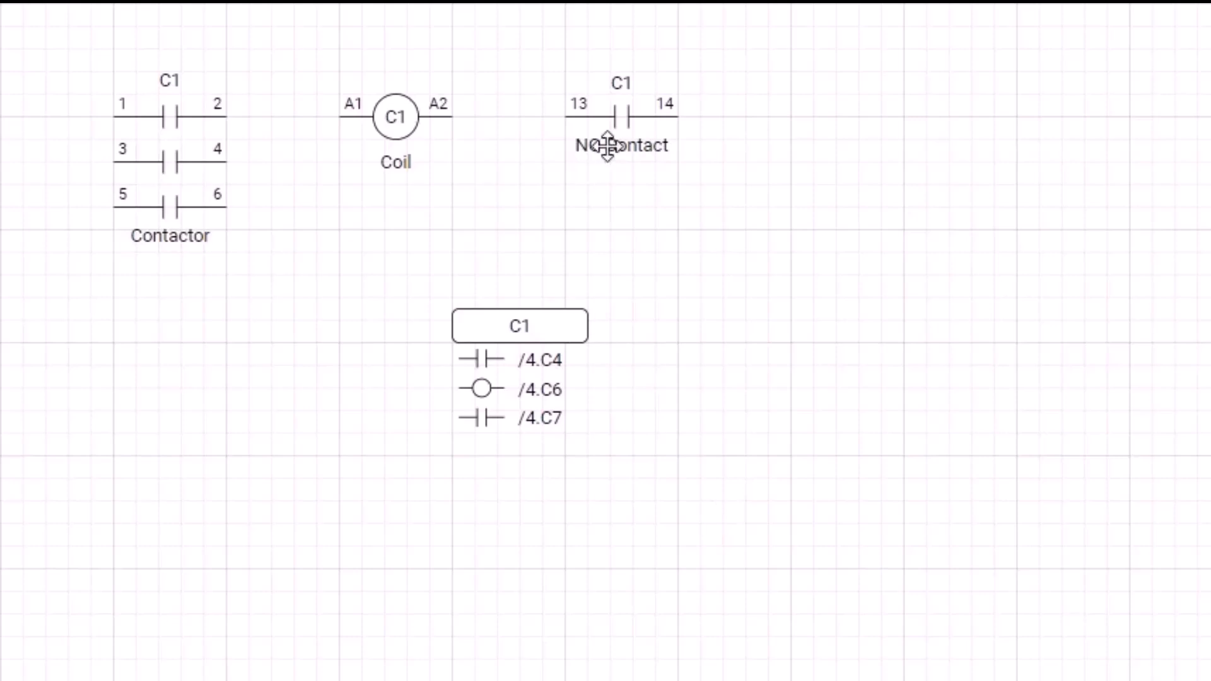
# Move the C1 NO contact along its row to location C10
pyautogui.moveTo(625, 151); pyautogui.dragTo(1063, 150)
pyautogui.click(732, 433)
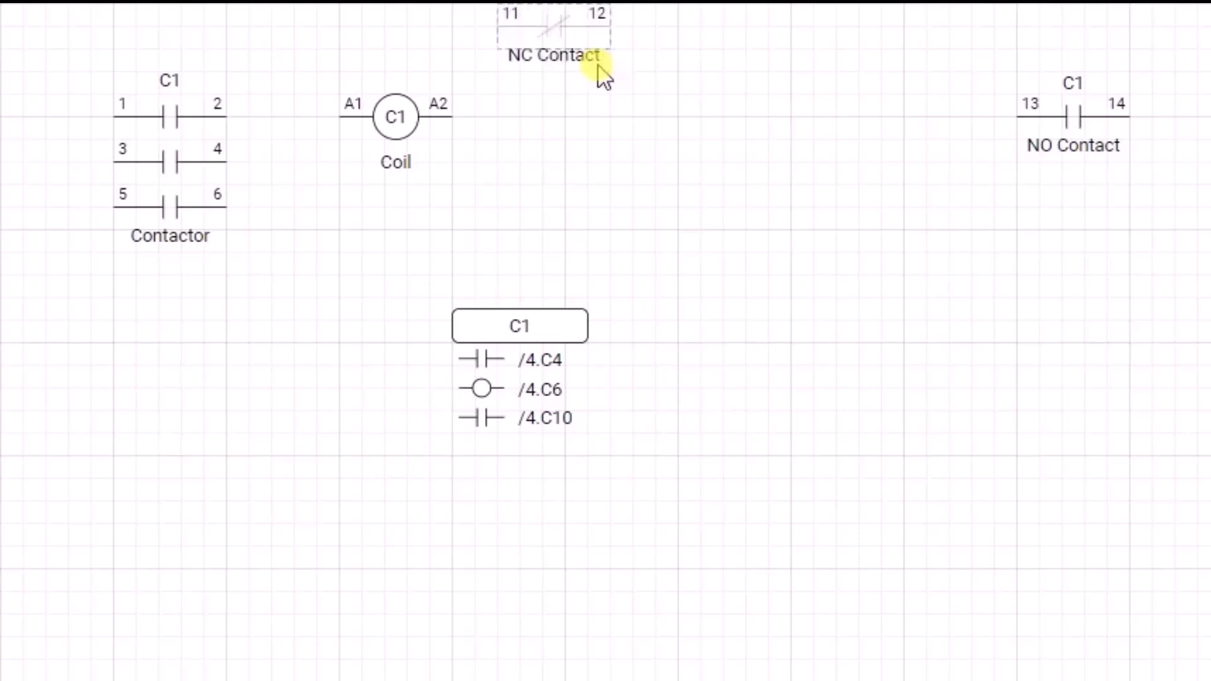
# Add an NC contact with reference C1 between the coil and the NO contact, and delete it again
pyautogui.moveTo(598, 70); pyautogui.dragTo(654, 150)
pyautogui.write('C1')
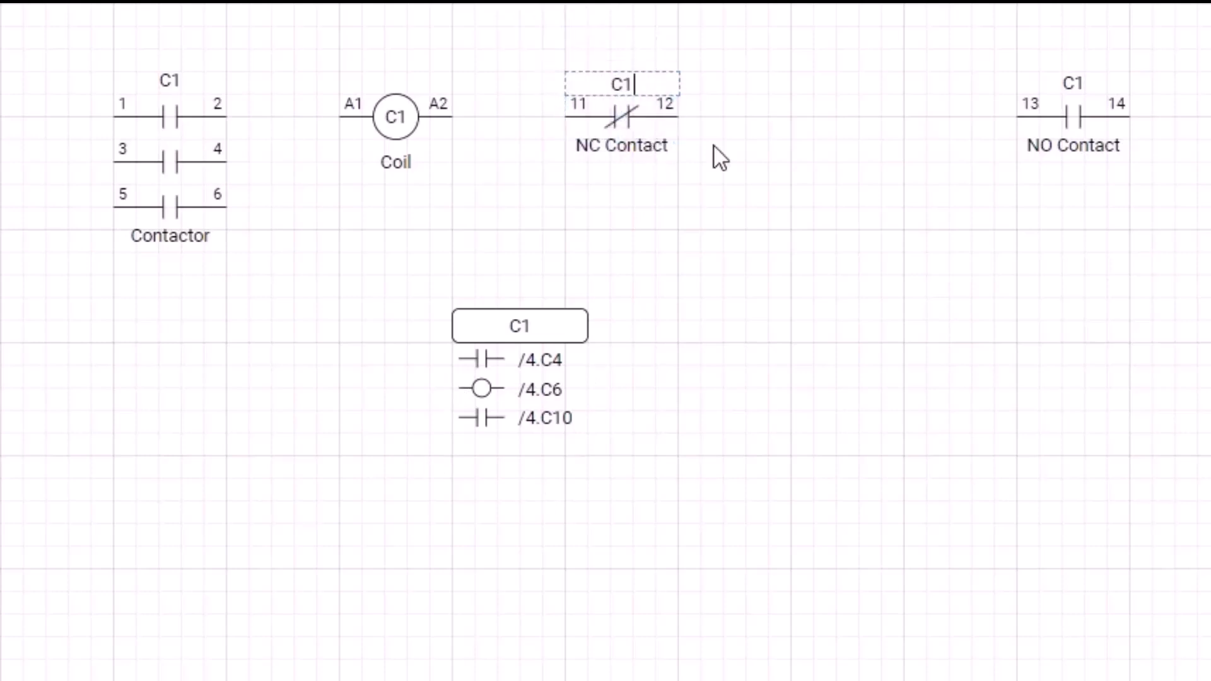
pyautogui.click(791, 253)
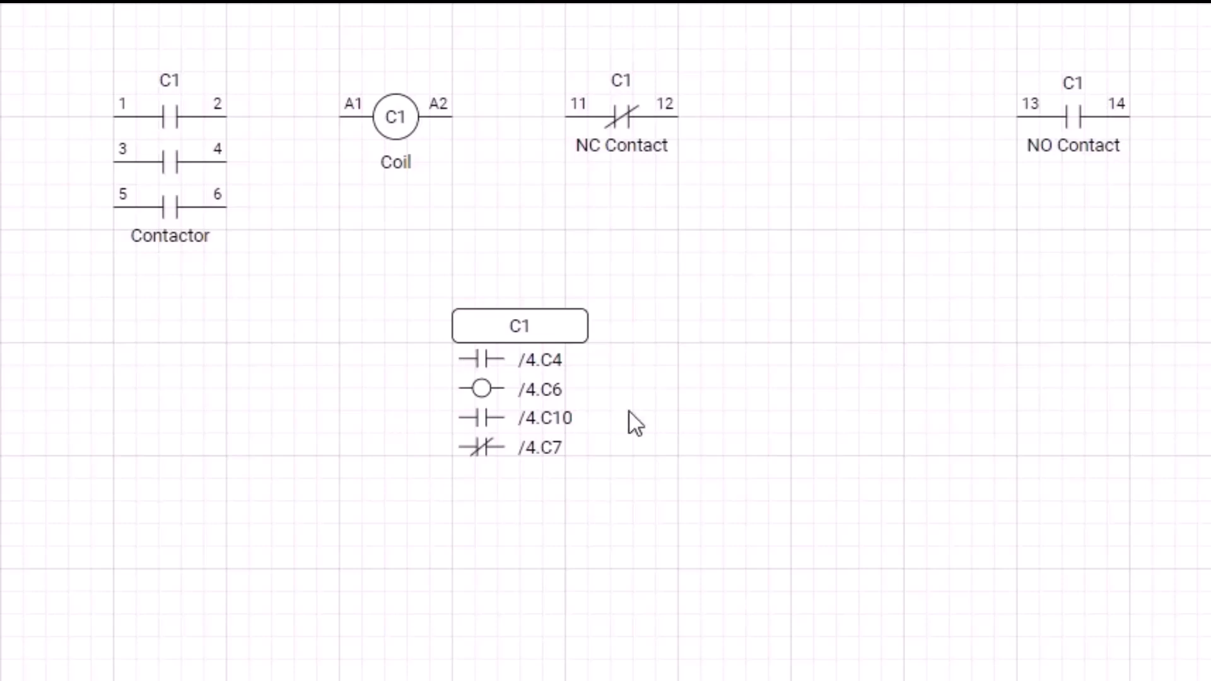
pyautogui.click(634, 149)
pyautogui.press('Delete')
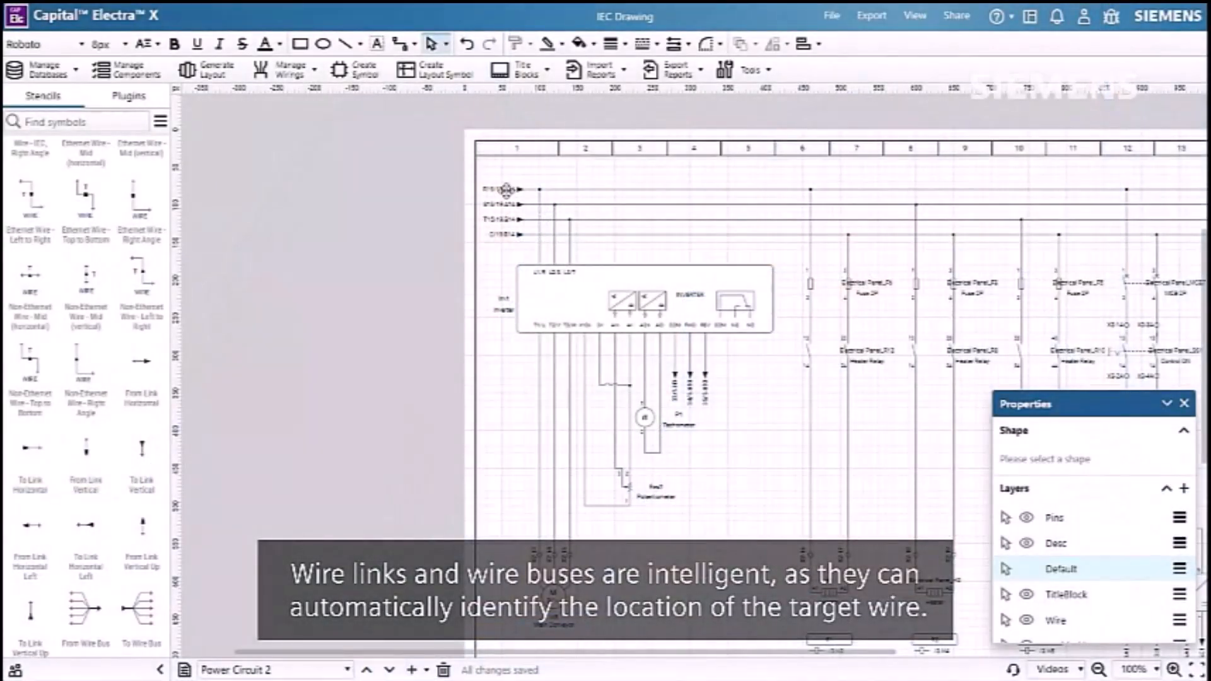
# Follow the first supply wire link on Power Circuit 2 to its paired link on Power Circuit 1, and follow the N link back
pyautogui.doubleClick(506, 189)
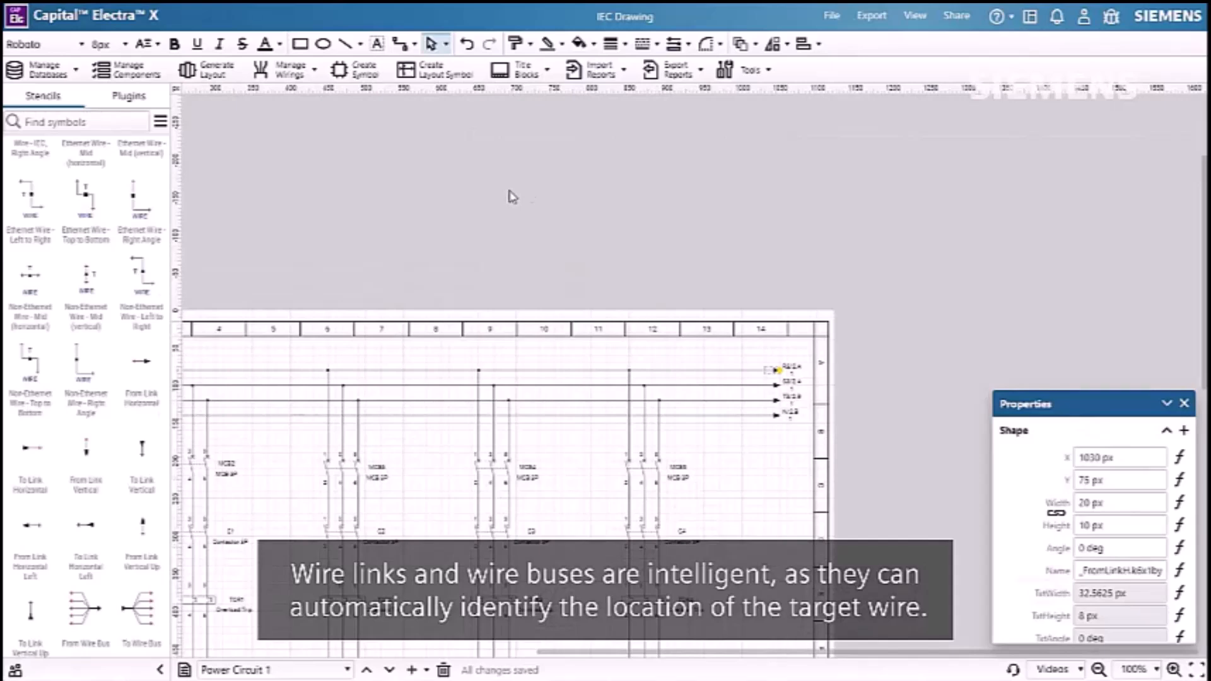
pyautogui.doubleClick(781, 412)
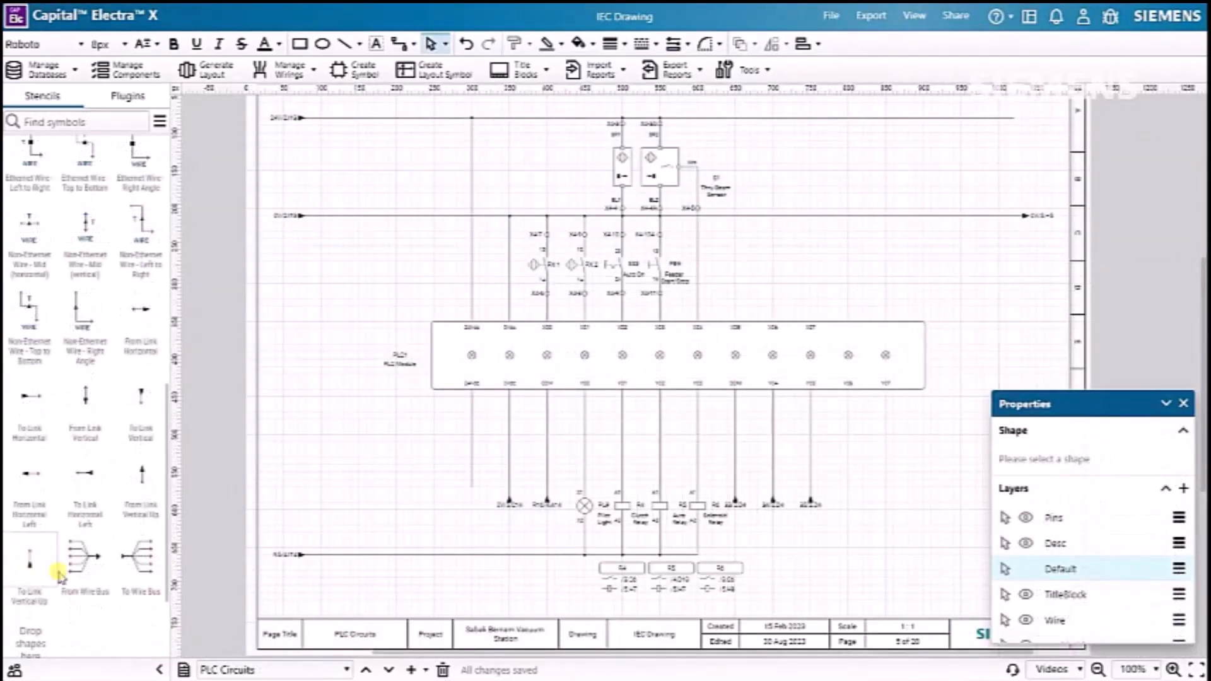
# Place a To Link Vertical Up on the open wire end under PLC1 and a From Link Horizontal at the end of the 24V wire
pyautogui.moveTo(57, 575); pyautogui.dragTo(472, 497)
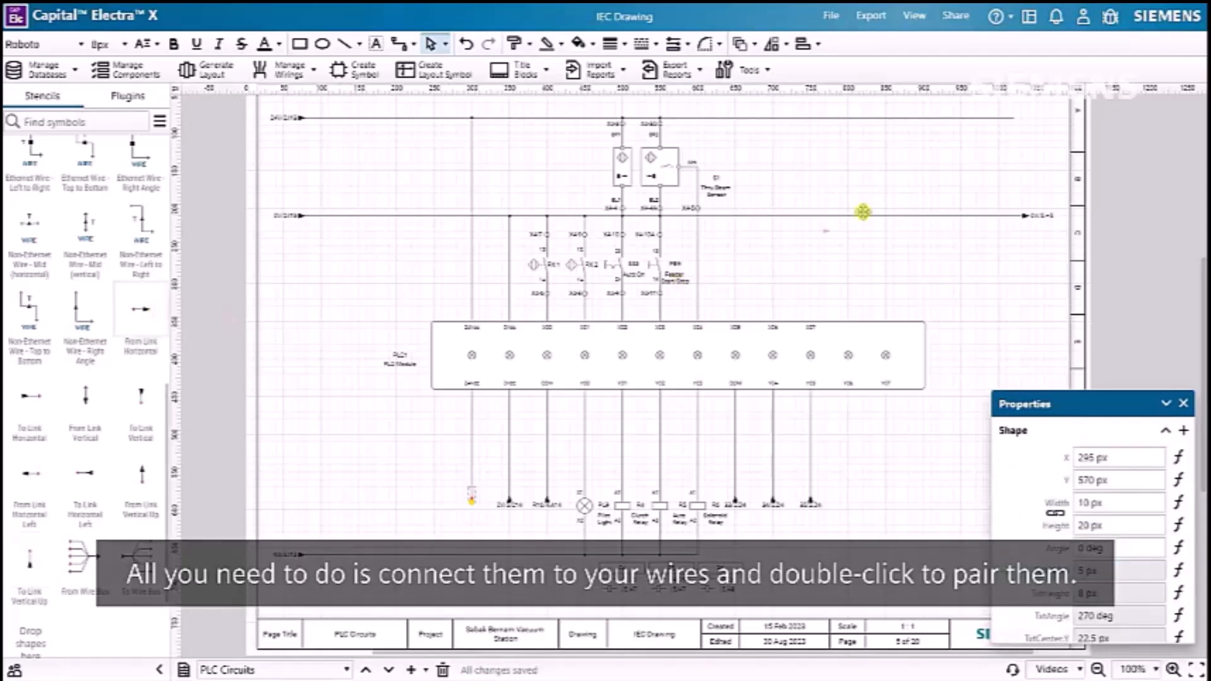
pyautogui.moveTo(1021, 118); pyautogui.dragTo(1023, 118)
pyautogui.click(1043, 129)
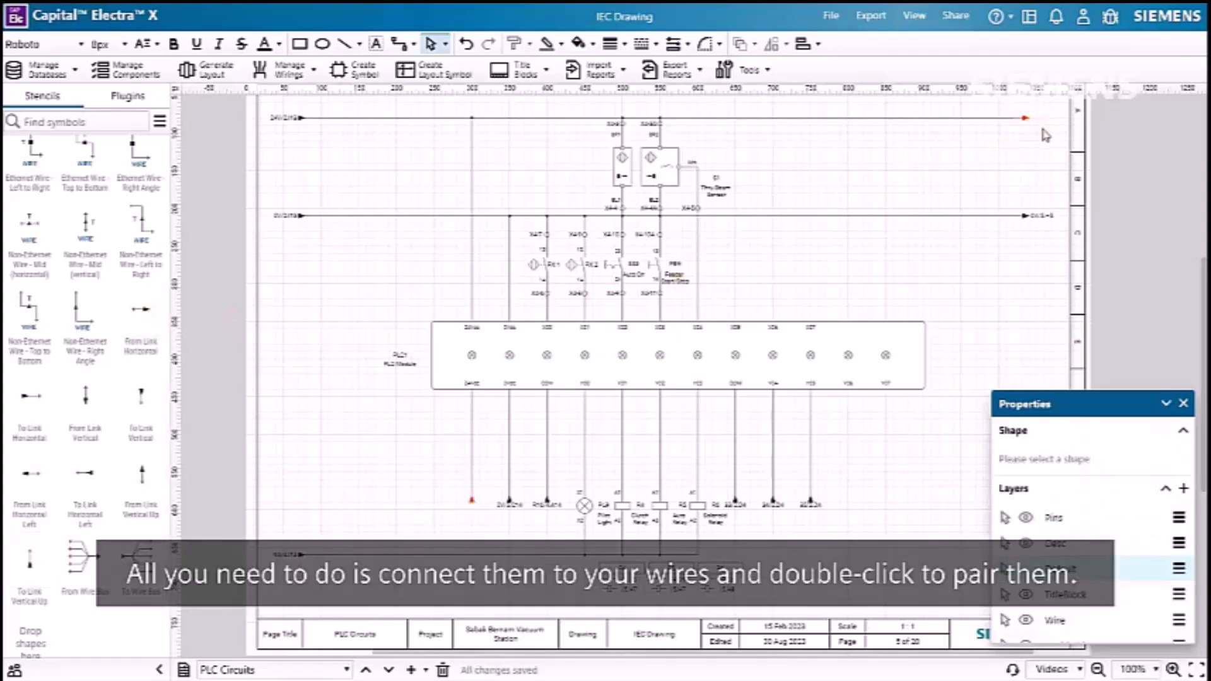
# Pair the From Link on the 24V wire with the link 24V - /5.H4 on PLC Circuits
pyautogui.doubleClick(1025, 119)
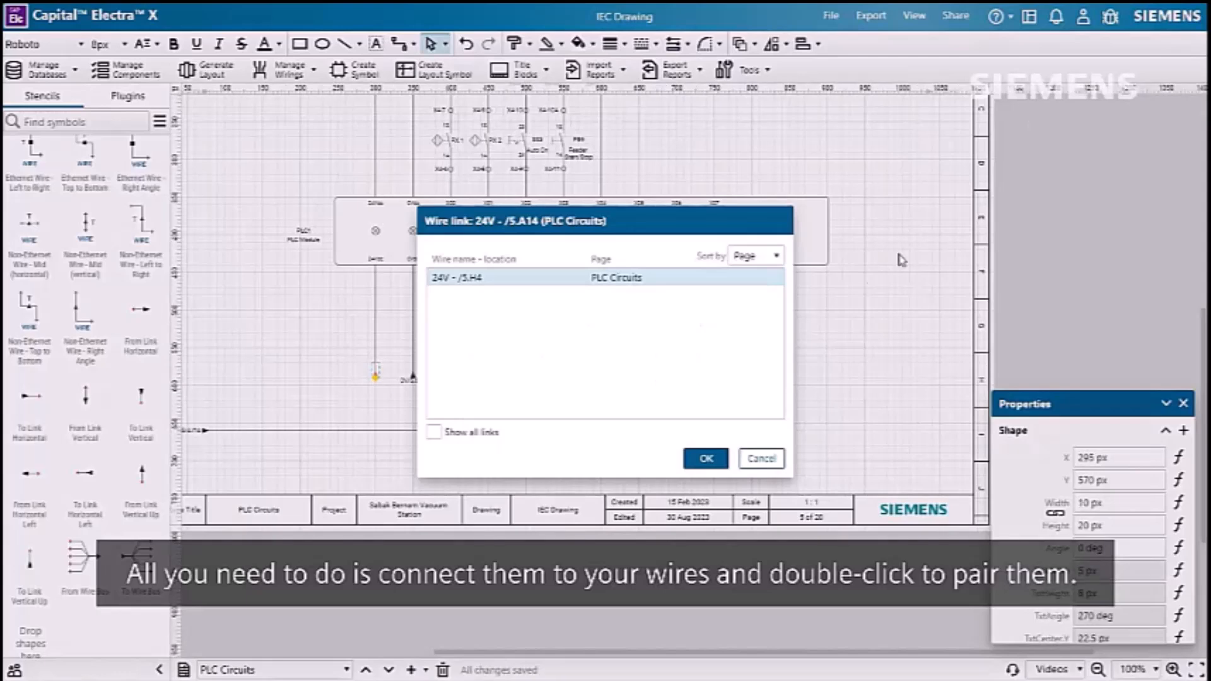
pyautogui.click(753, 280)
pyautogui.click(707, 459)
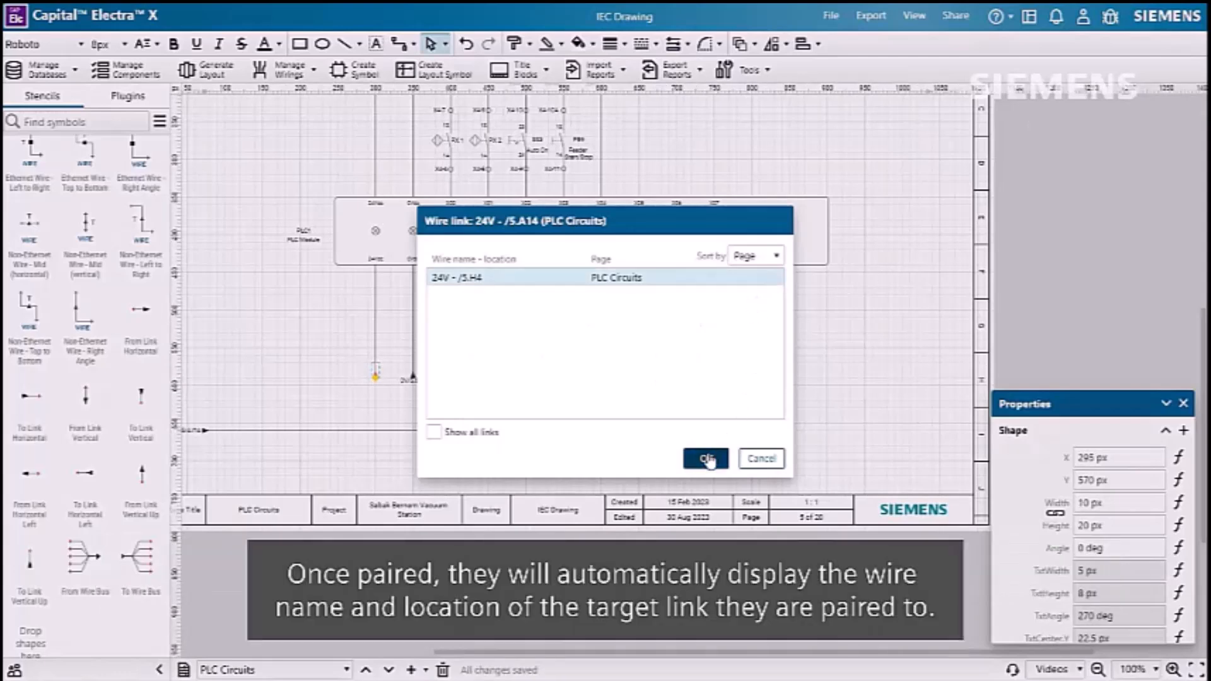
# Switch the label of the 24V To Link under PLC1 to horizontal text
pyautogui.rightClick(470, 503)
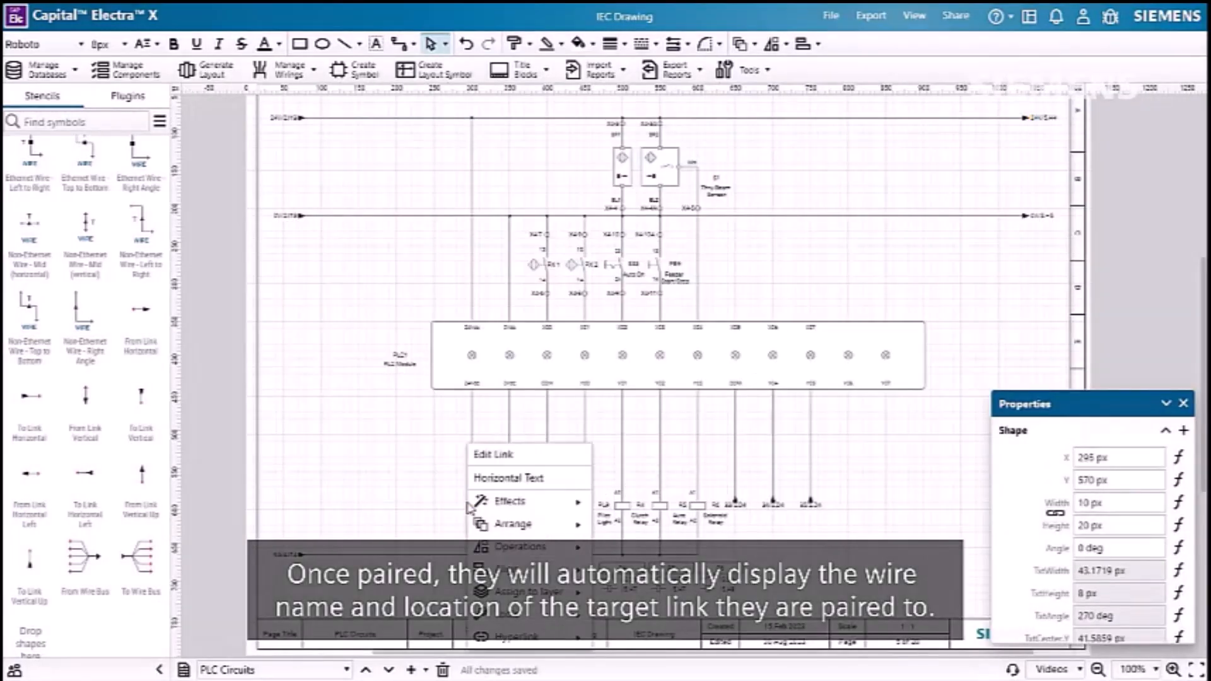
pyautogui.click(557, 484)
pyautogui.click(498, 486)
# Jump from the 24V To Link under PLC1 to its paired From Link and back again
pyautogui.doubleClick(470, 504)
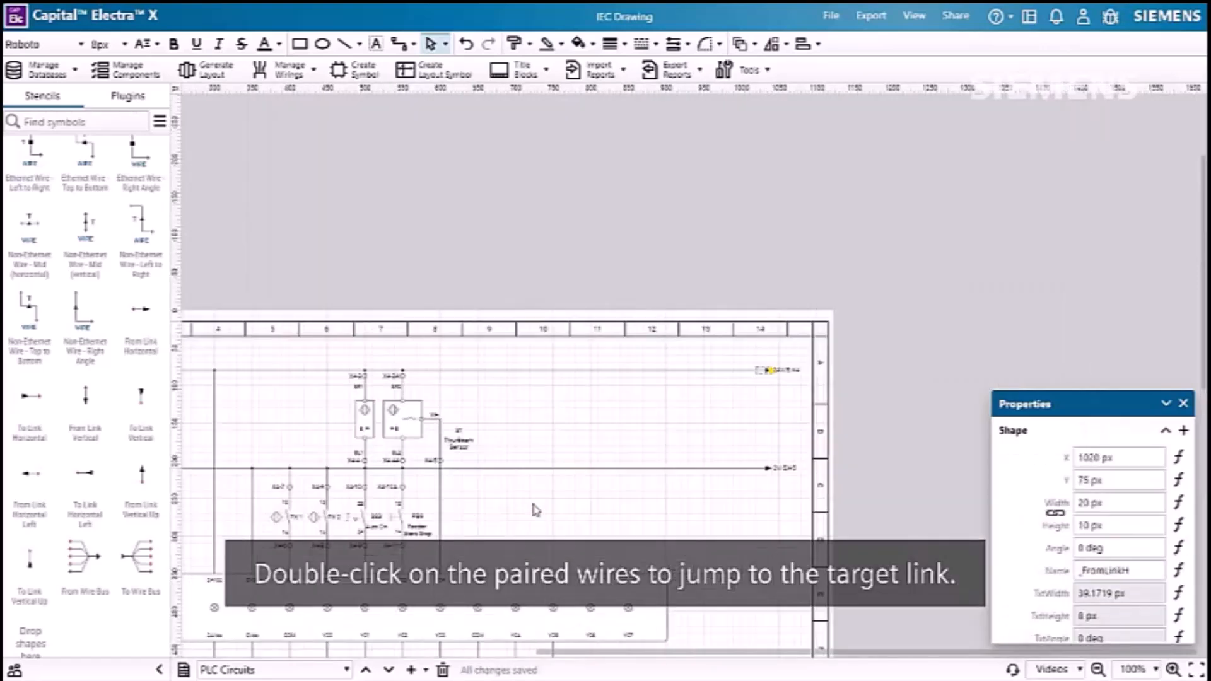
pyautogui.doubleClick(790, 371)
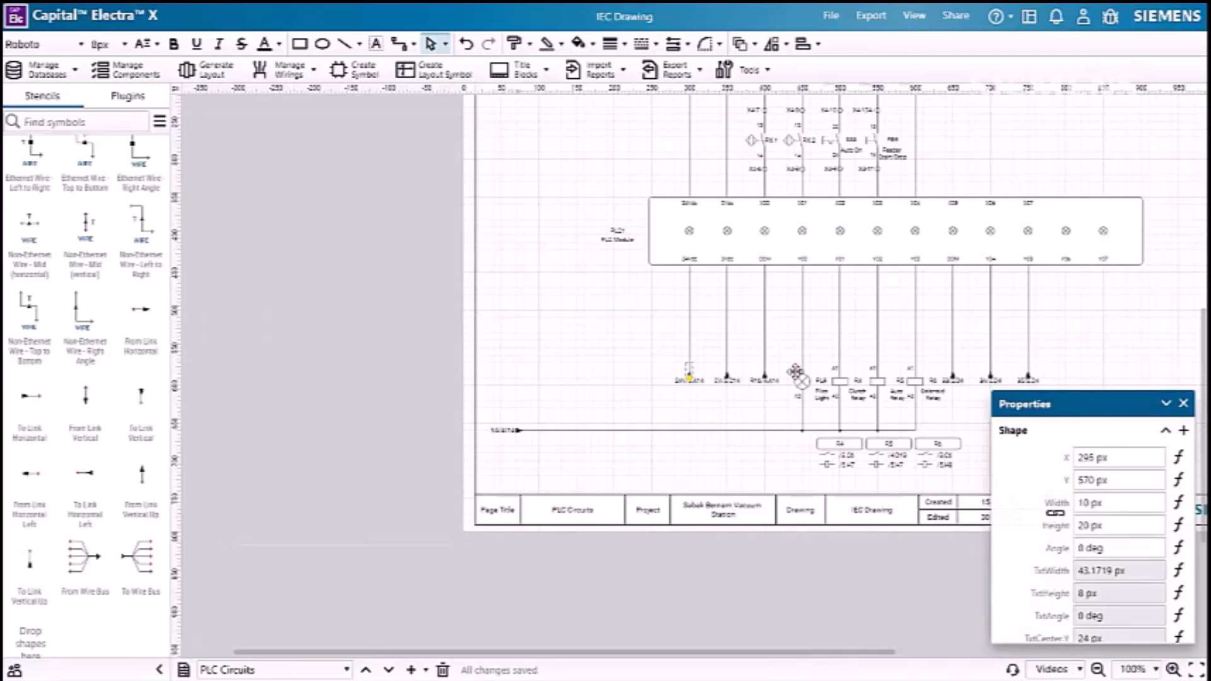
pyautogui.click(1074, 371)
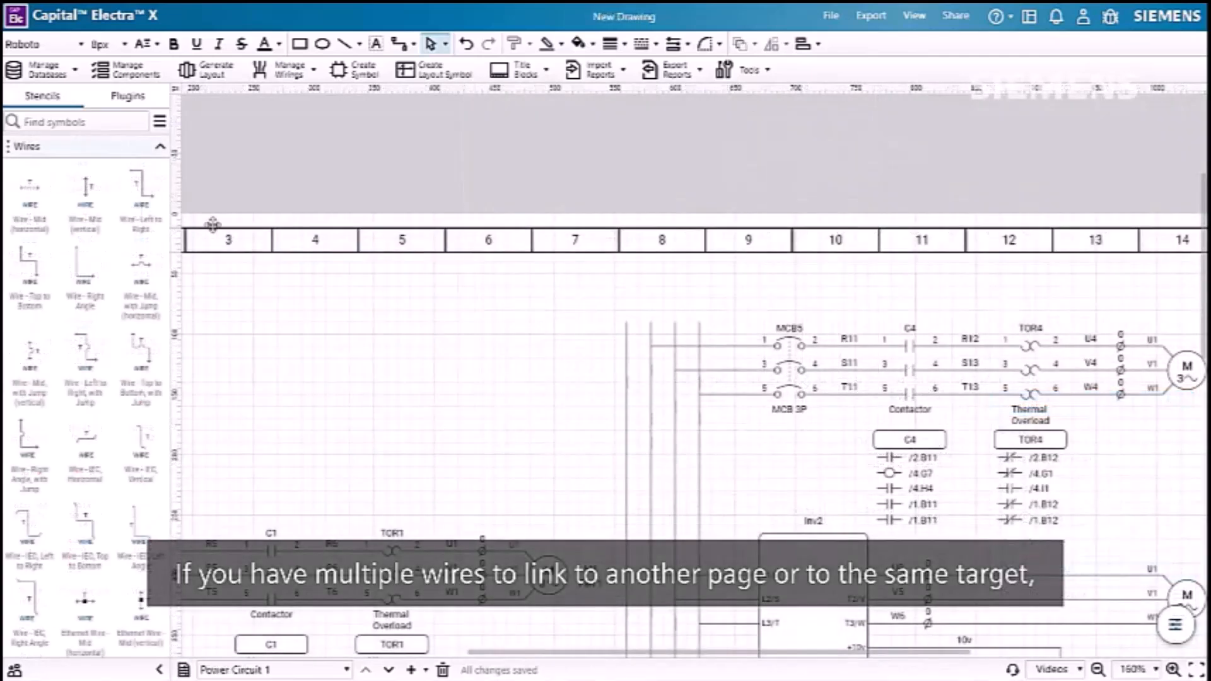
# Place a To Wire Bus on Power Circuit 1 under column 6 and change its orientation to vertical
pyautogui.moveTo(166, 224); pyautogui.dragTo(177, 499)
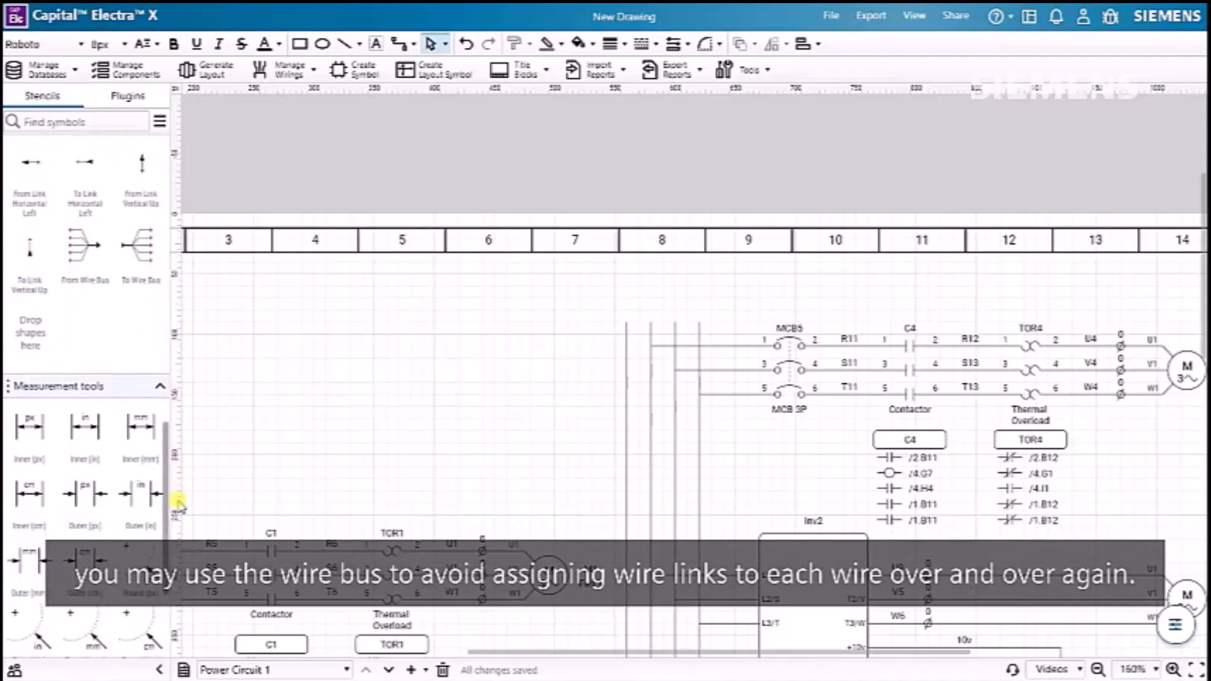
pyautogui.moveTo(139, 246); pyautogui.dragTo(491, 381)
pyautogui.rightClick(490, 381)
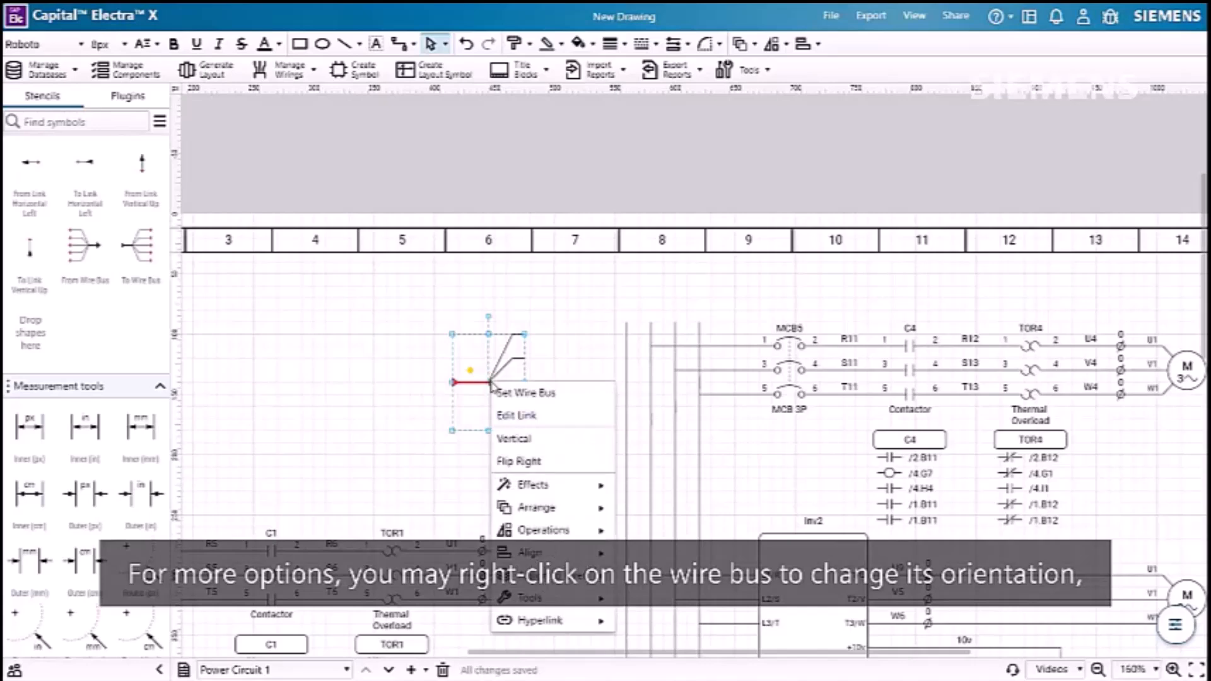
pyautogui.click(572, 441)
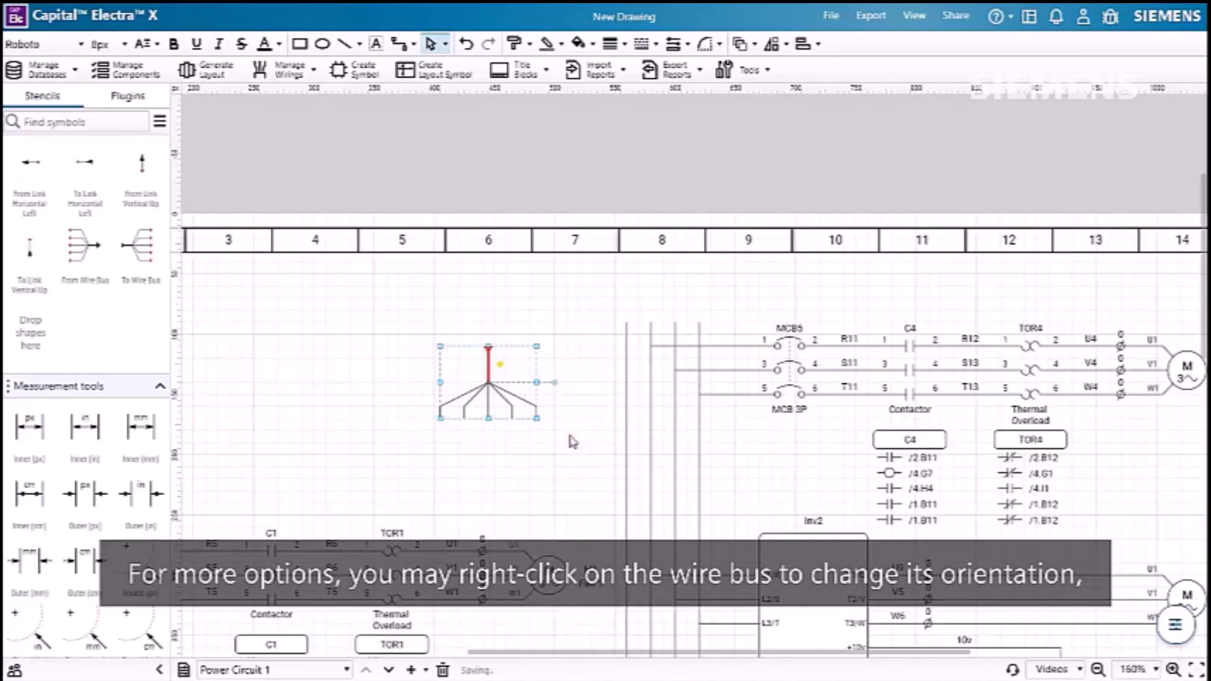
# Set the wire bus to 4 wires and attach it to the upper ends of the four vertical wires under column 8
pyautogui.rightClick(531, 404)
pyautogui.click(610, 410)
pyautogui.click(730, 355)
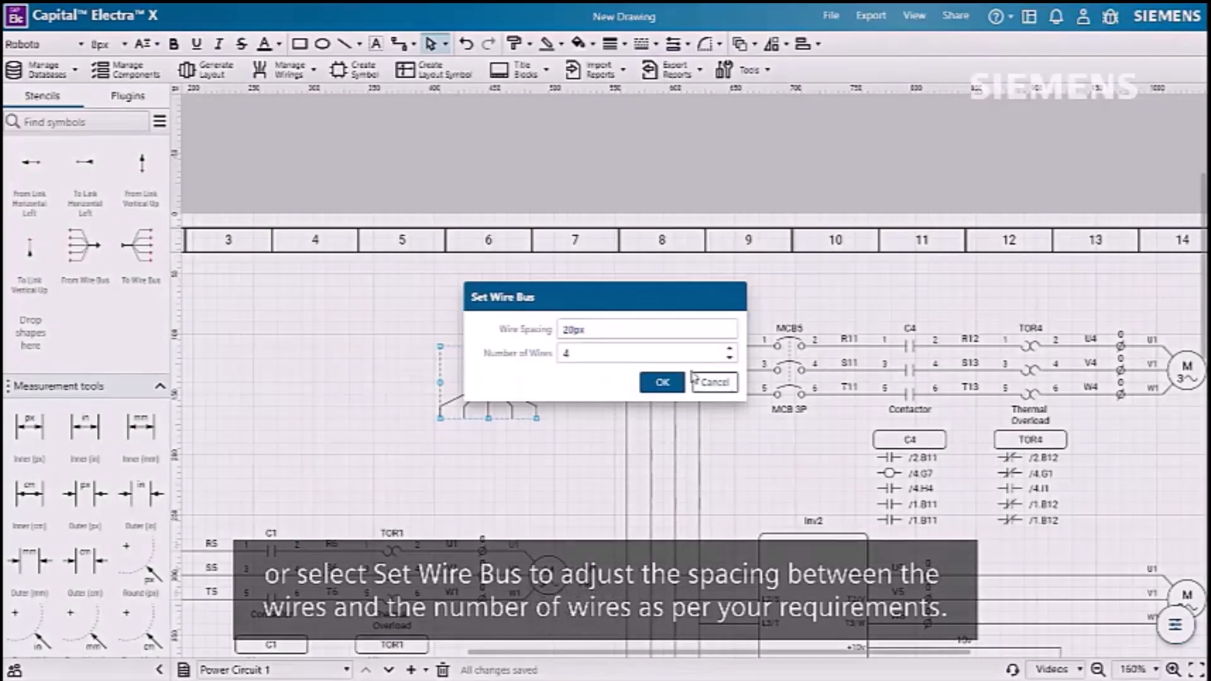
pyautogui.click(657, 381)
pyautogui.moveTo(501, 382); pyautogui.dragTo(662, 298)
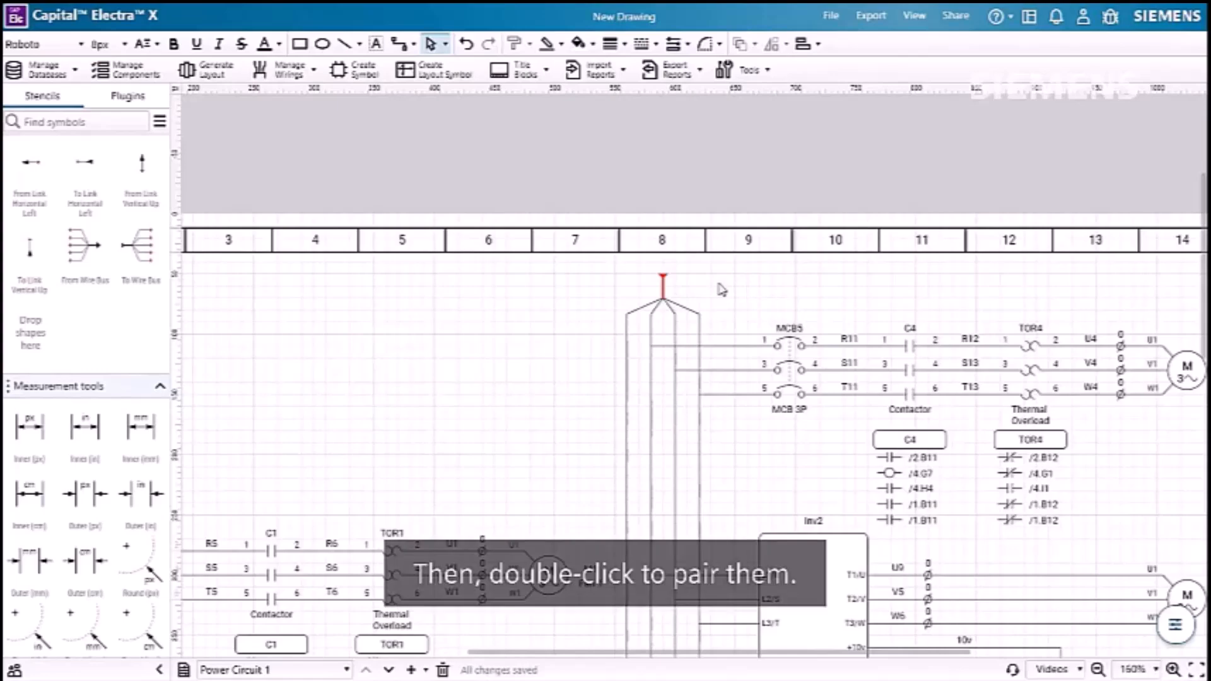
# Pair the wire bus above the four vertical wires with the other wire bus on Power Circuit 1
pyautogui.doubleClick(663, 292)
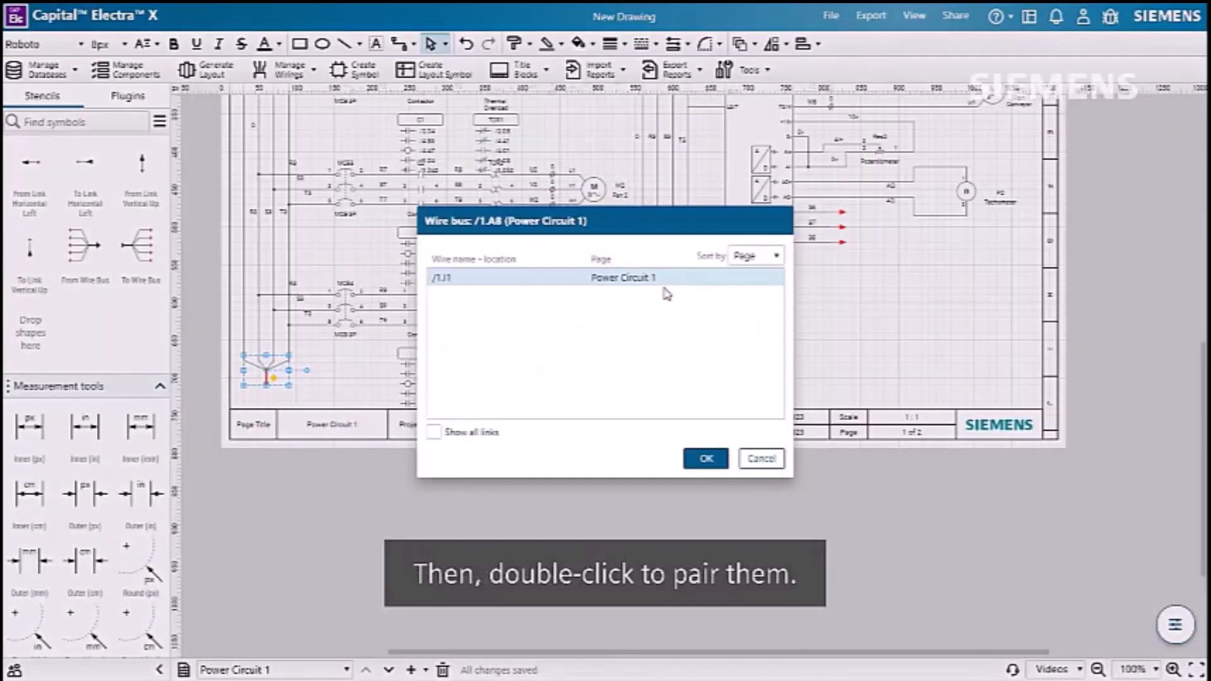
pyautogui.click(706, 458)
pyautogui.click(720, 463)
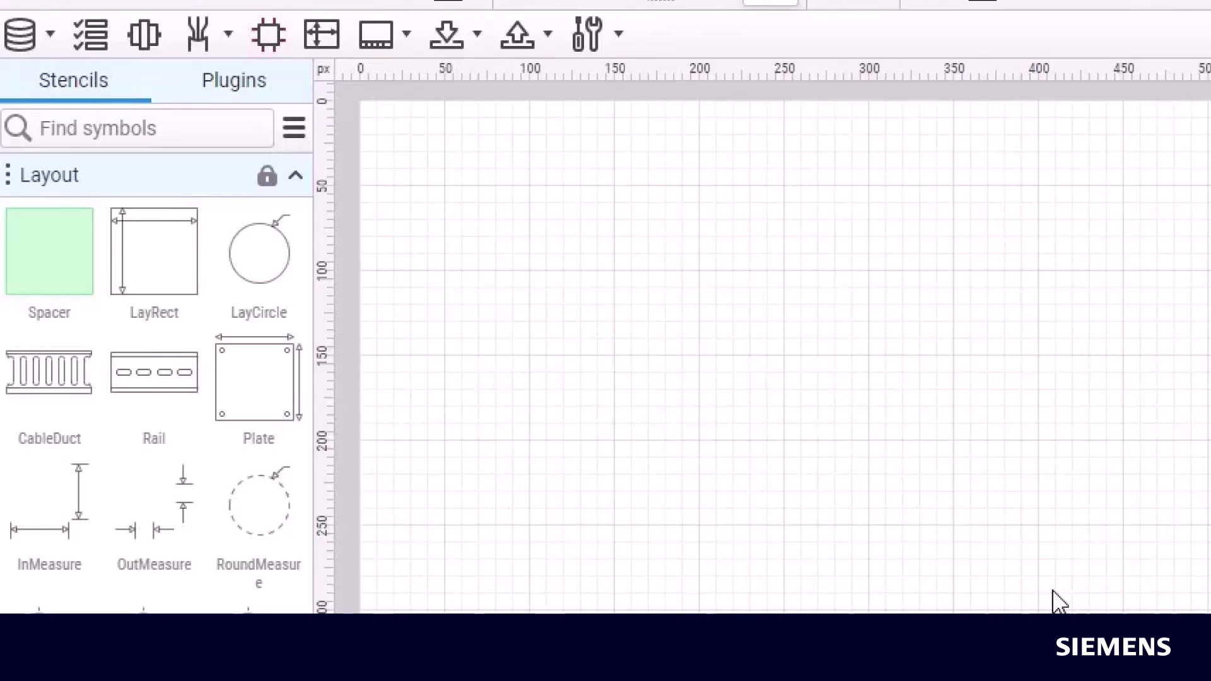
# Open component management limited to electrical panels only and go to the R2 coil's components
pyautogui.click(151, 39)
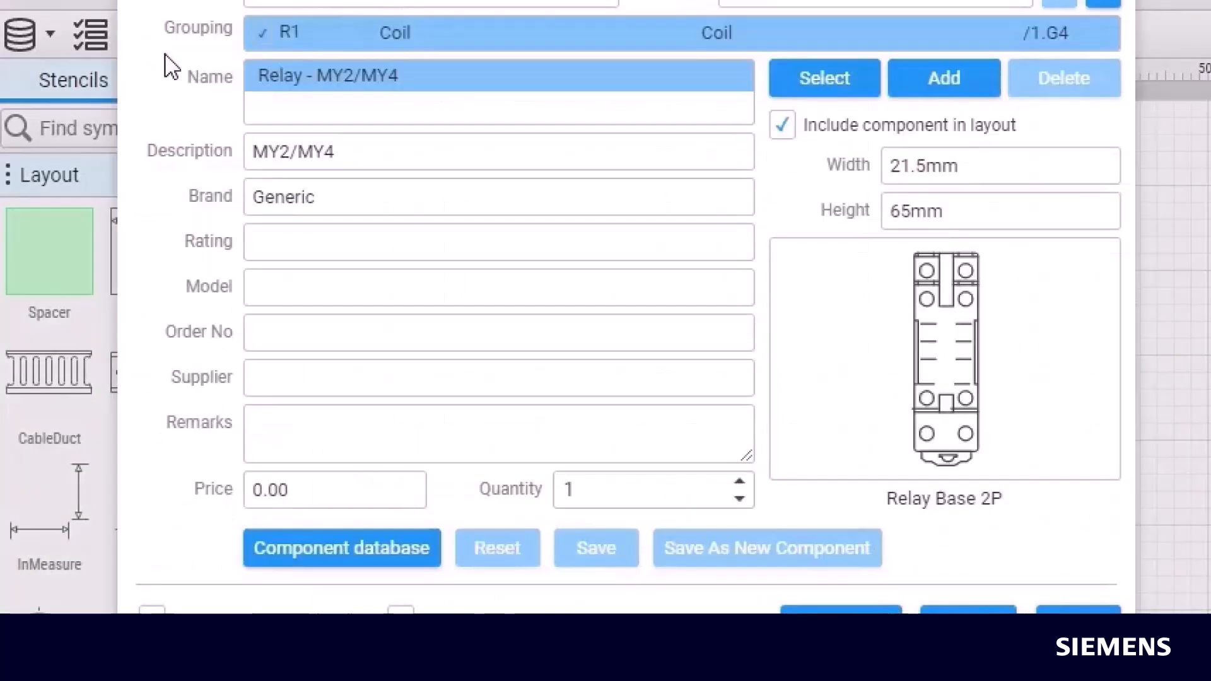
pyautogui.click(521, 3)
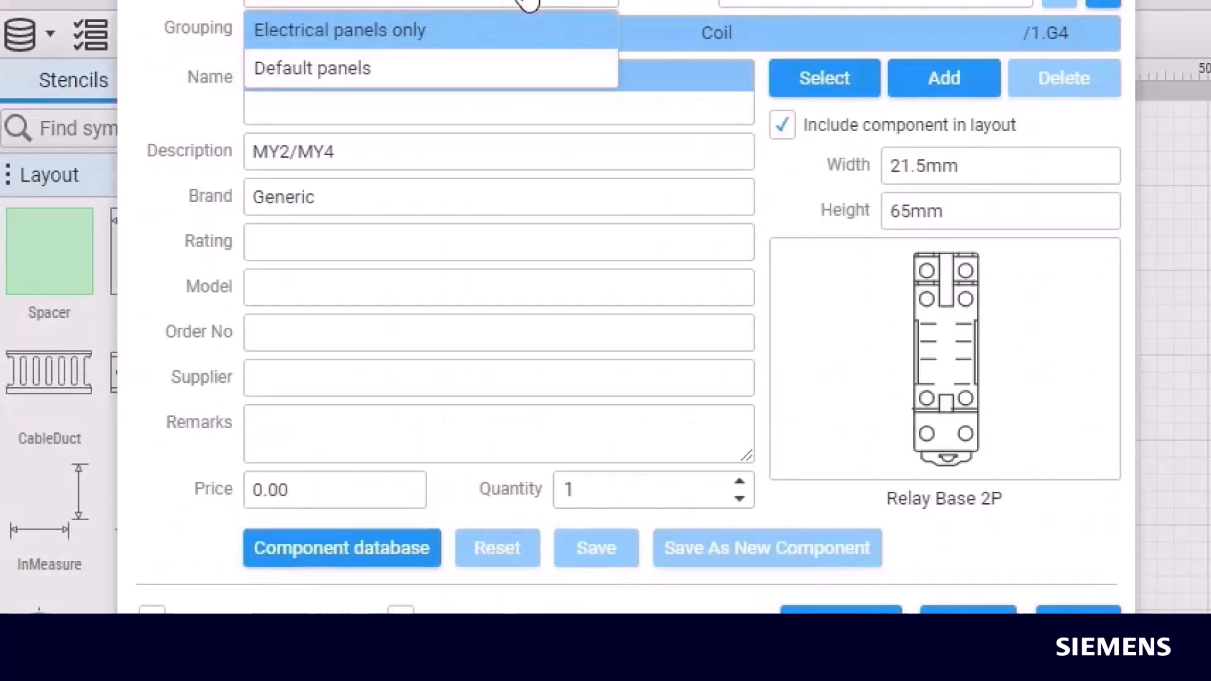
pyautogui.click(532, 36)
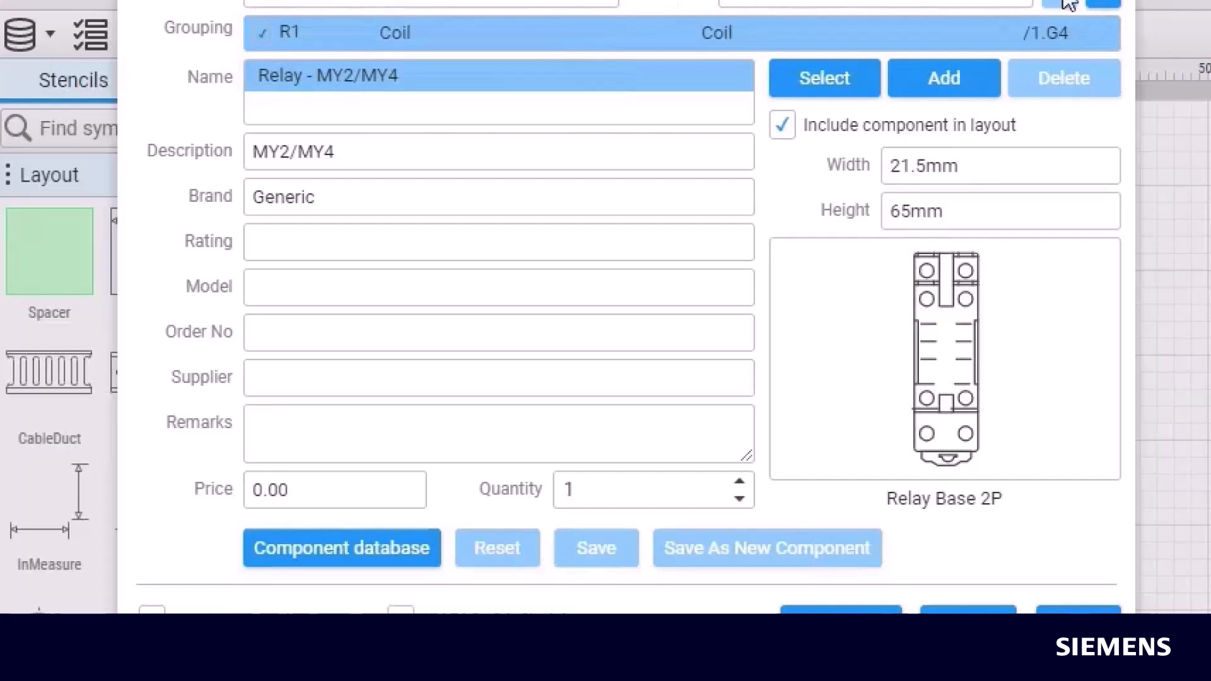
pyautogui.click(1107, 4)
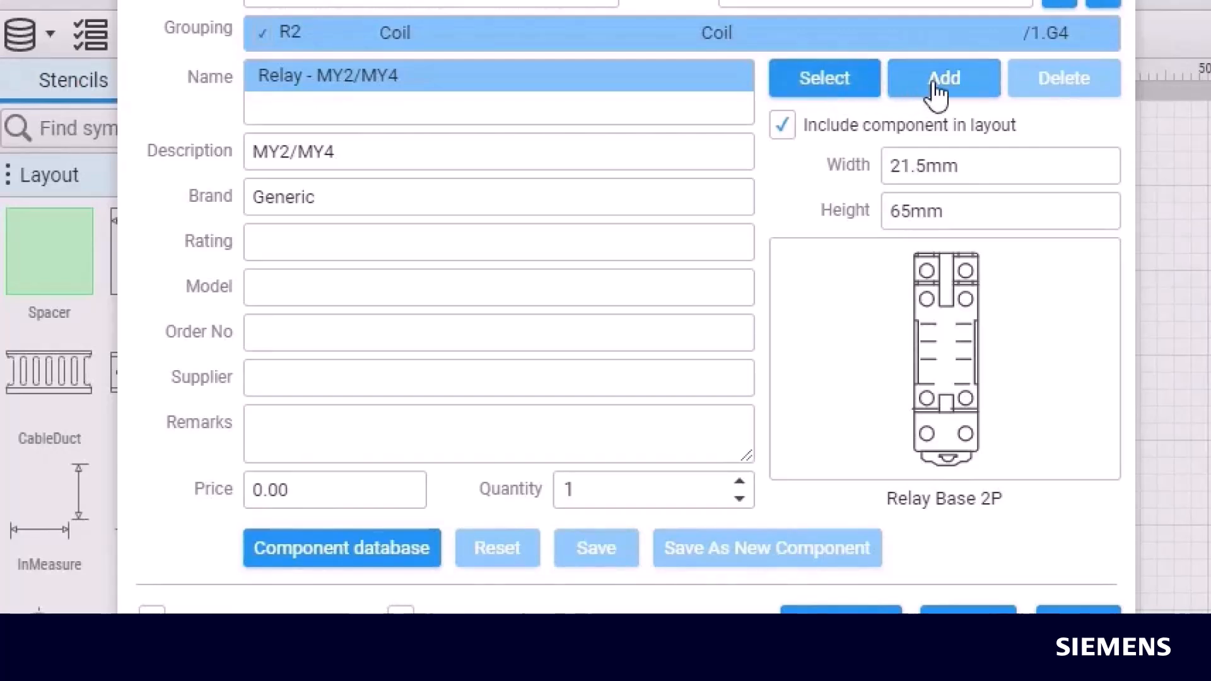
# Search the component database for "base", add Relay Base 4P to R2 and save the change
pyautogui.click(936, 79)
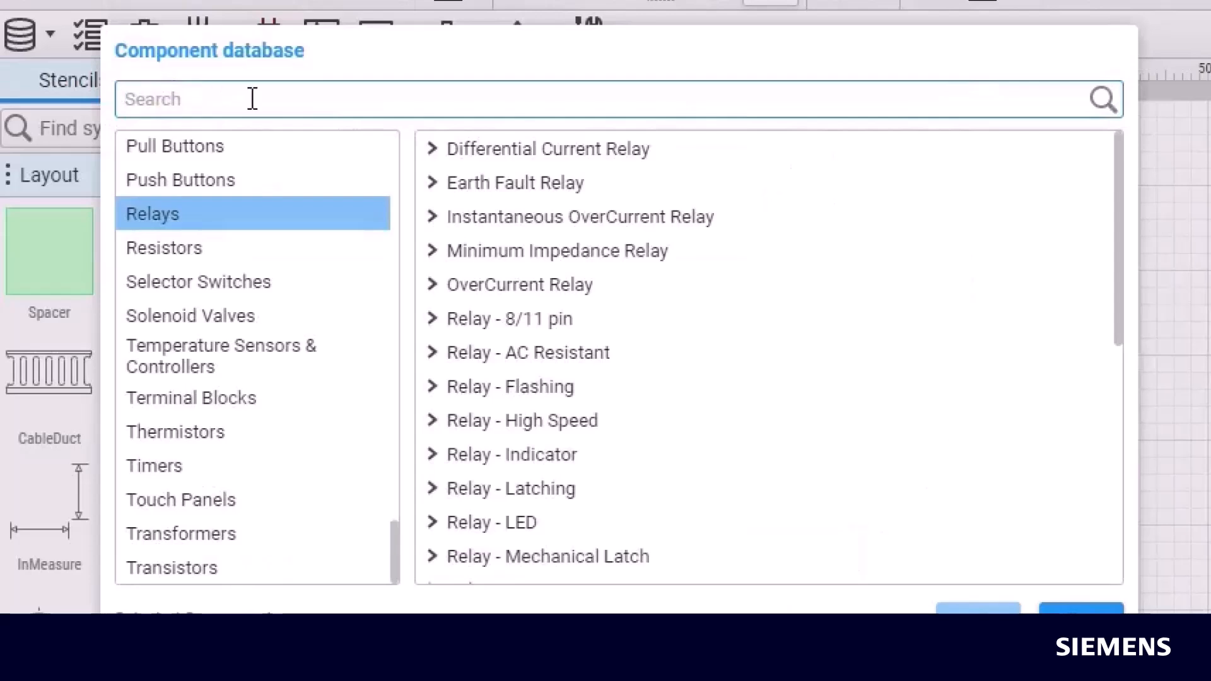
pyautogui.write('base')
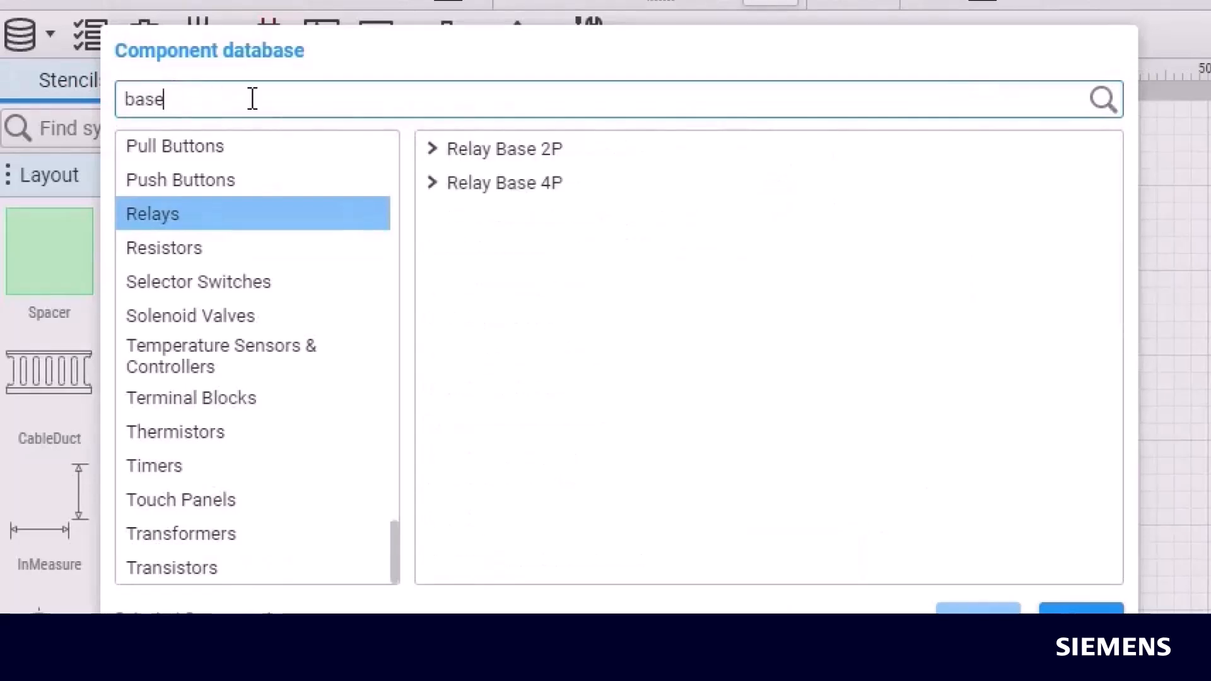
pyautogui.click(433, 184)
pyautogui.click(488, 186)
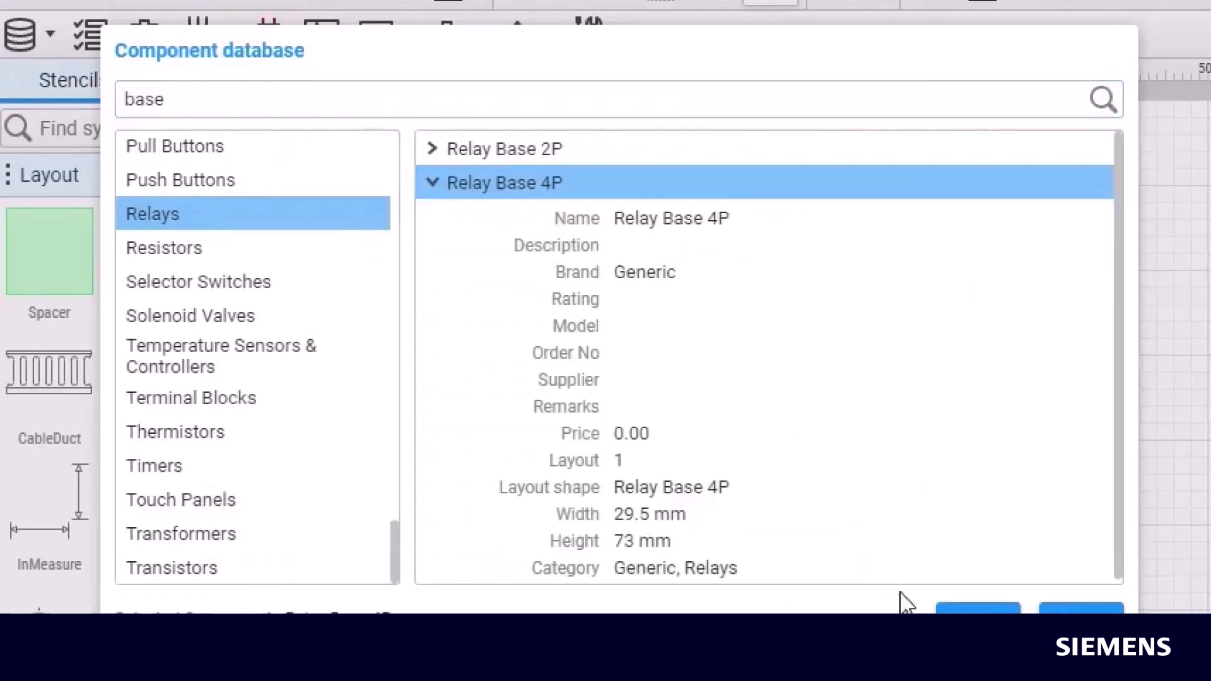
pyautogui.click(944, 609)
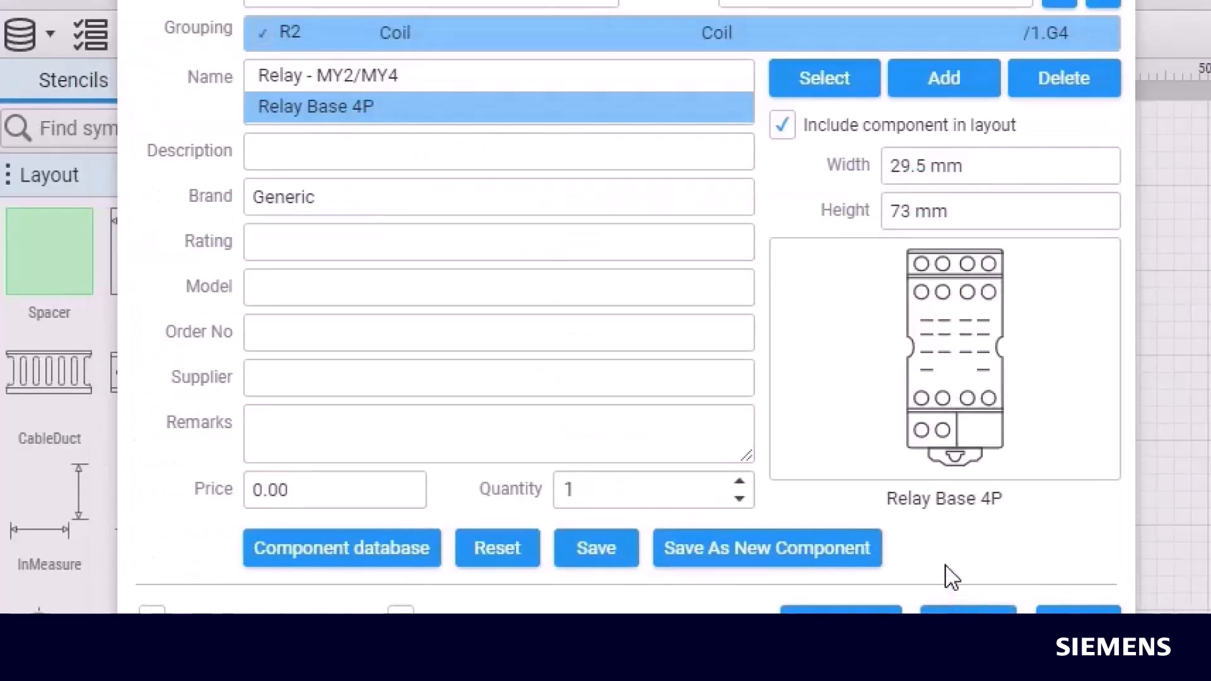
pyautogui.click(615, 563)
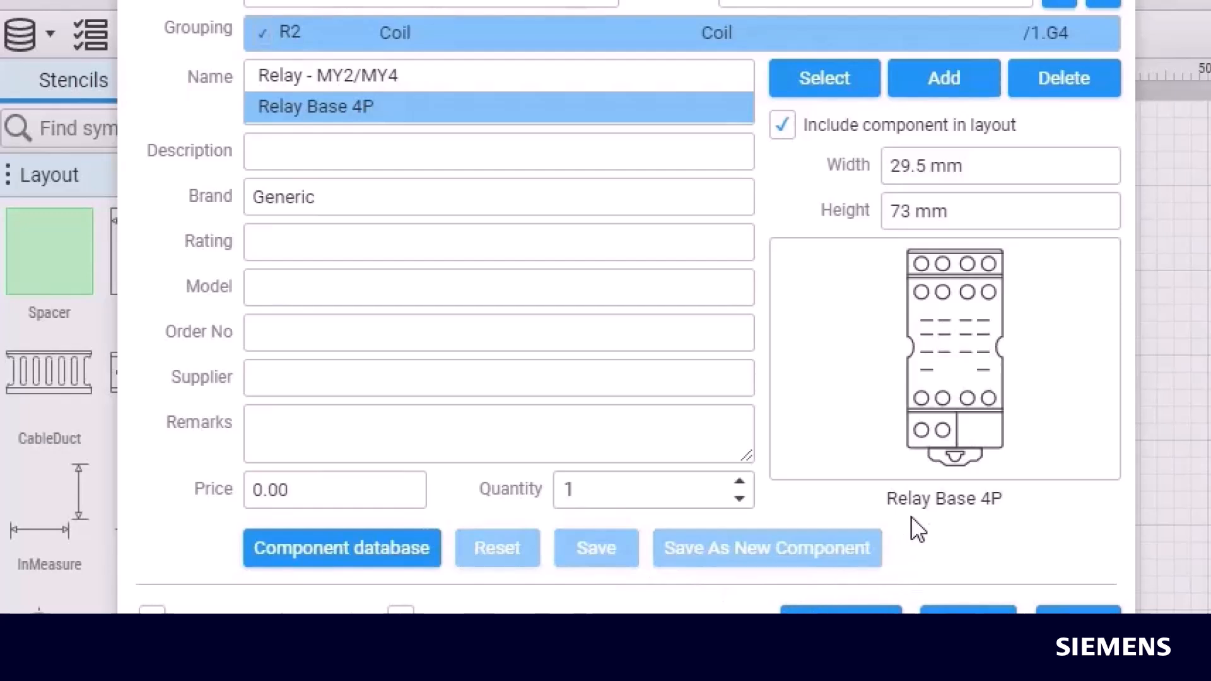
# View the Relay Base 4P layout shape enlarged and among the available layout shapes, keep it, and close component management
pyautogui.moveTo(932, 424)
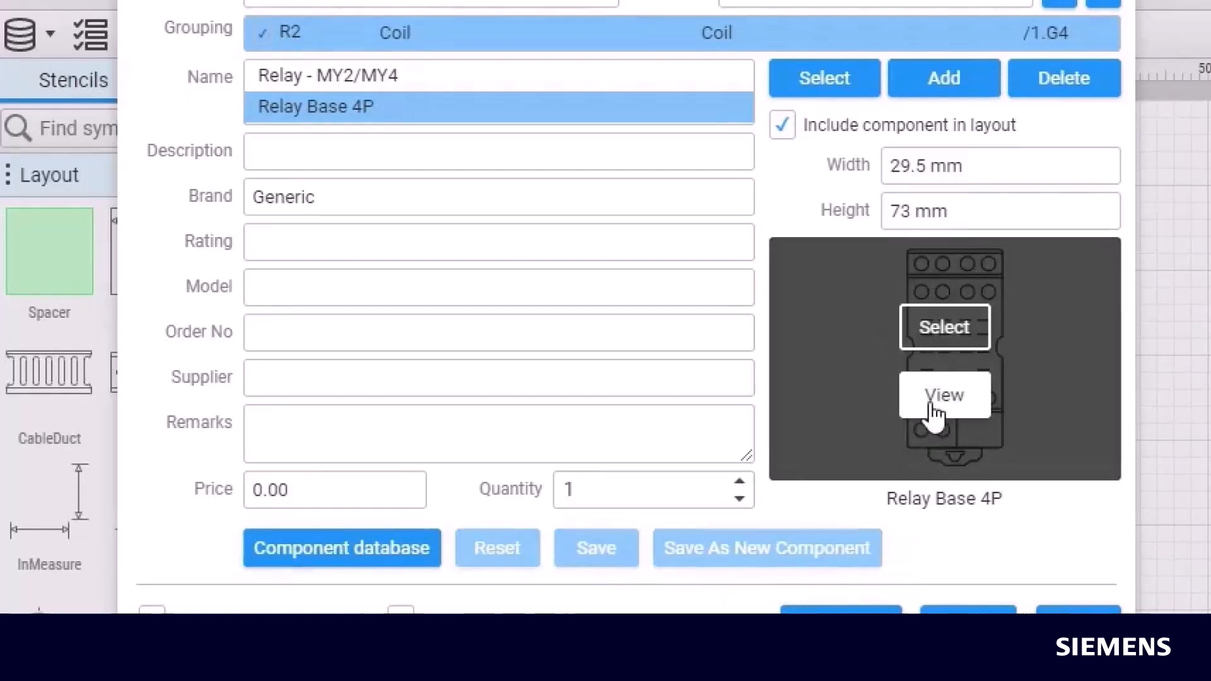
pyautogui.click(931, 407)
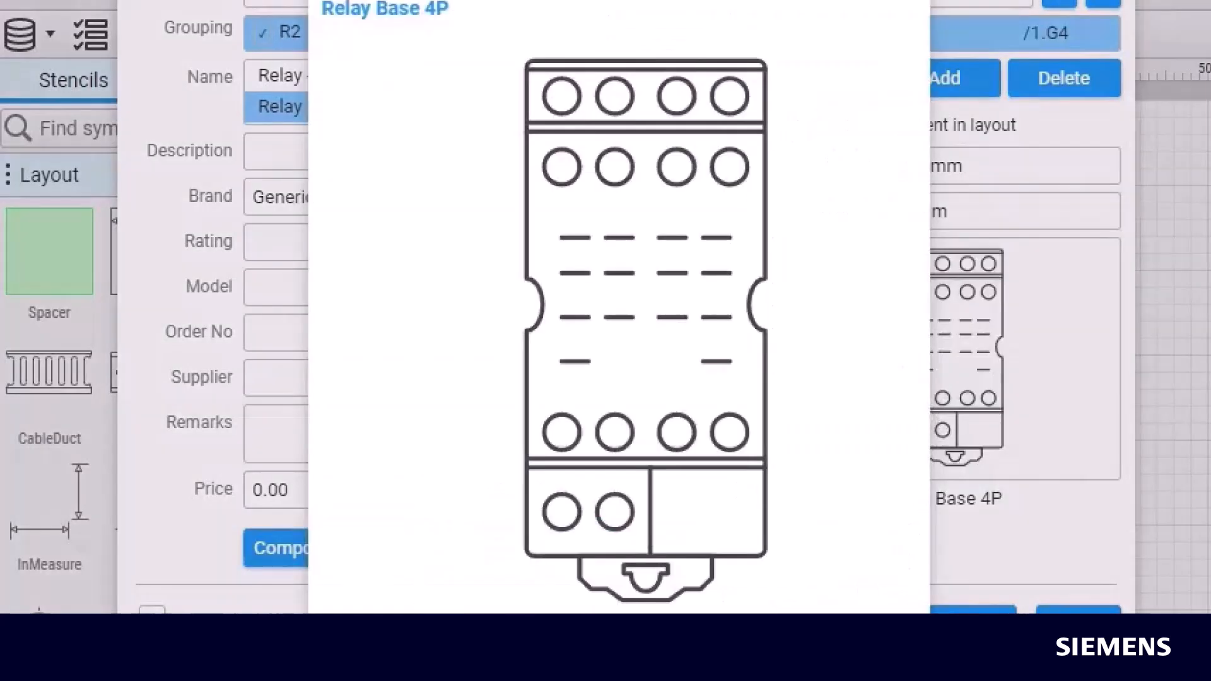
pyautogui.press('Escape')
pyautogui.click(944, 327)
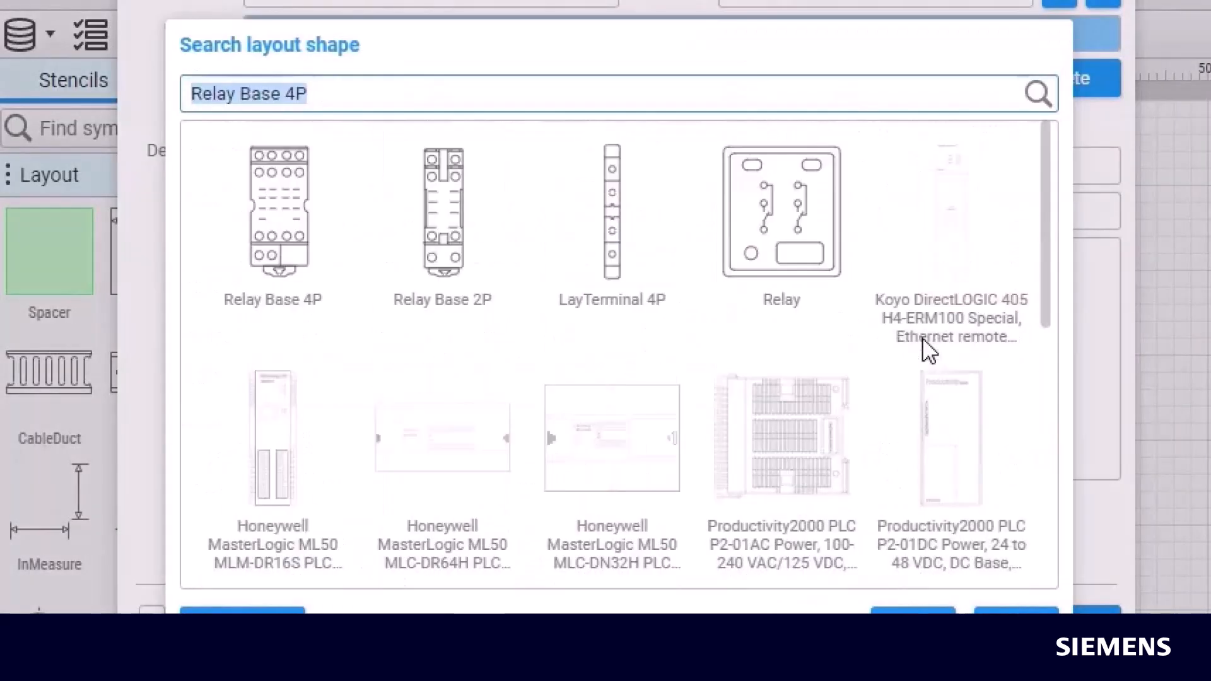
pyautogui.click(916, 611)
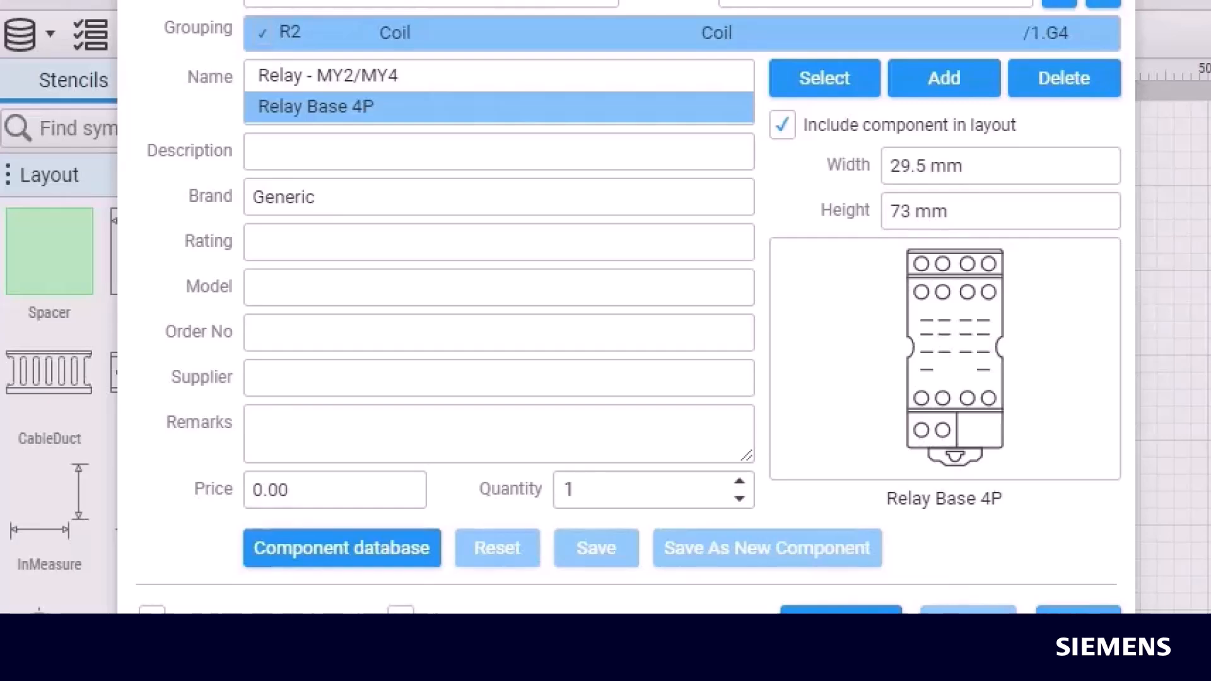
pyautogui.click(1078, 611)
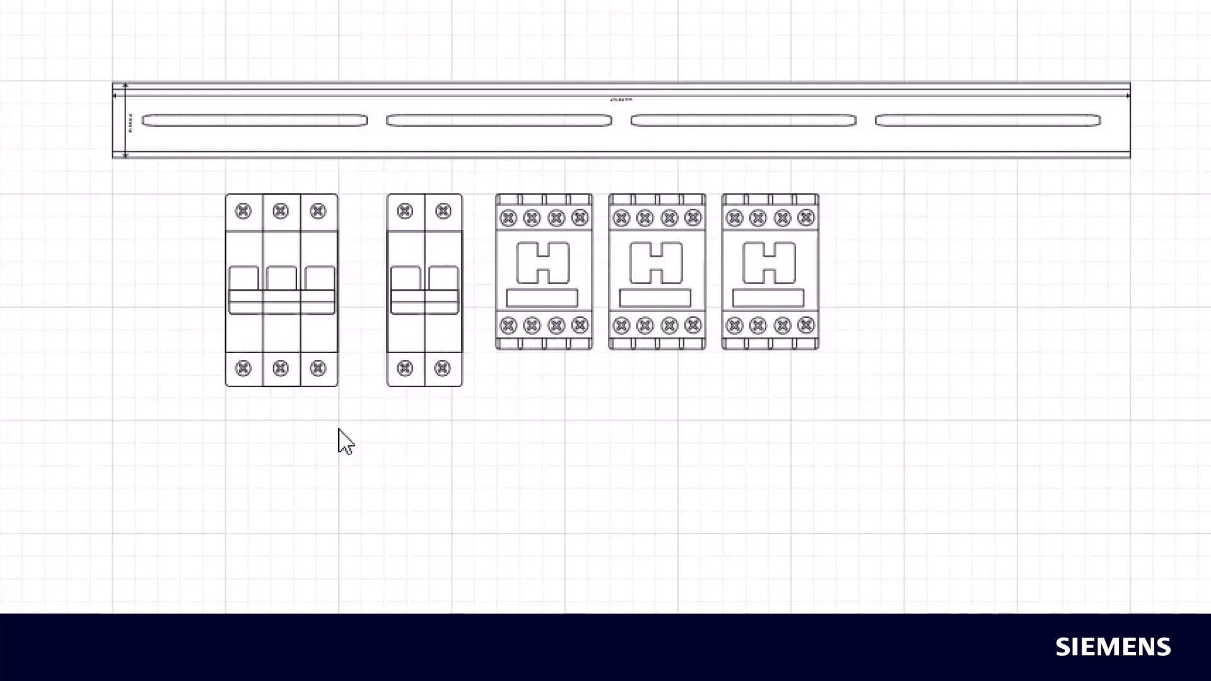
# Mount the two circuit breakers and the three contactors side by side on the rail, starting at its left end
pyautogui.moveTo(319, 352); pyautogui.dragTo(220, 182)
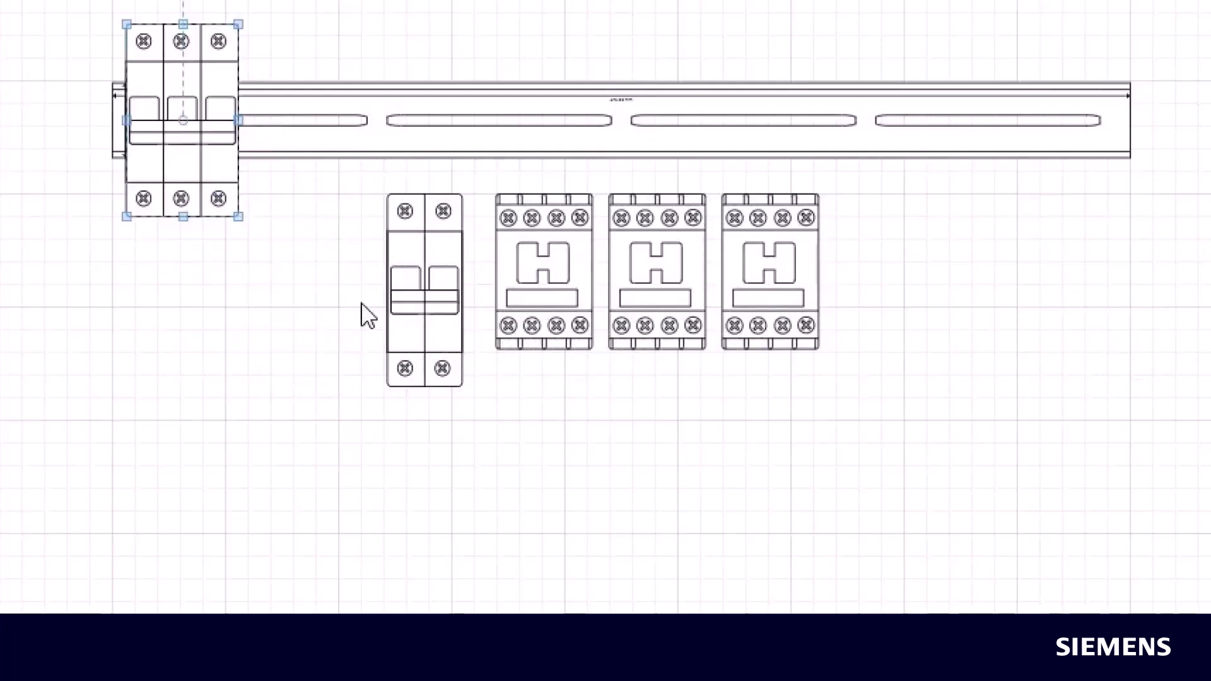
pyautogui.moveTo(429, 319); pyautogui.dragTo(279, 150)
pyautogui.moveTo(530, 278); pyautogui.dragTo(349, 128)
pyautogui.moveTo(660, 283); pyautogui.dragTo(600, 190)
pyautogui.moveTo(760, 270); pyautogui.dragTo(682, 194)
# Move the rail together with its mounted breakers and contactors further down the layout, then deselect it
pyautogui.click(945, 157)
pyautogui.keyDown('ctrl'); pyautogui.moveTo(939, 176); pyautogui.dragTo(934, 473); pyautogui.keyUp('ctrl')
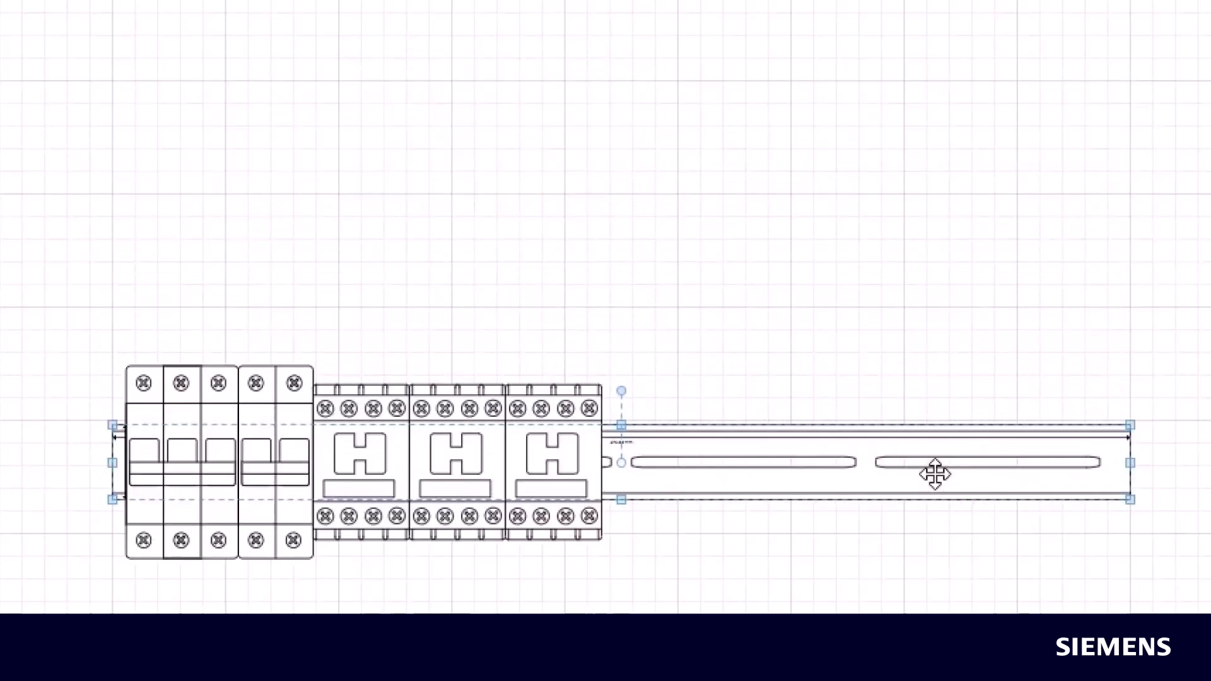
pyautogui.click(440, 331)
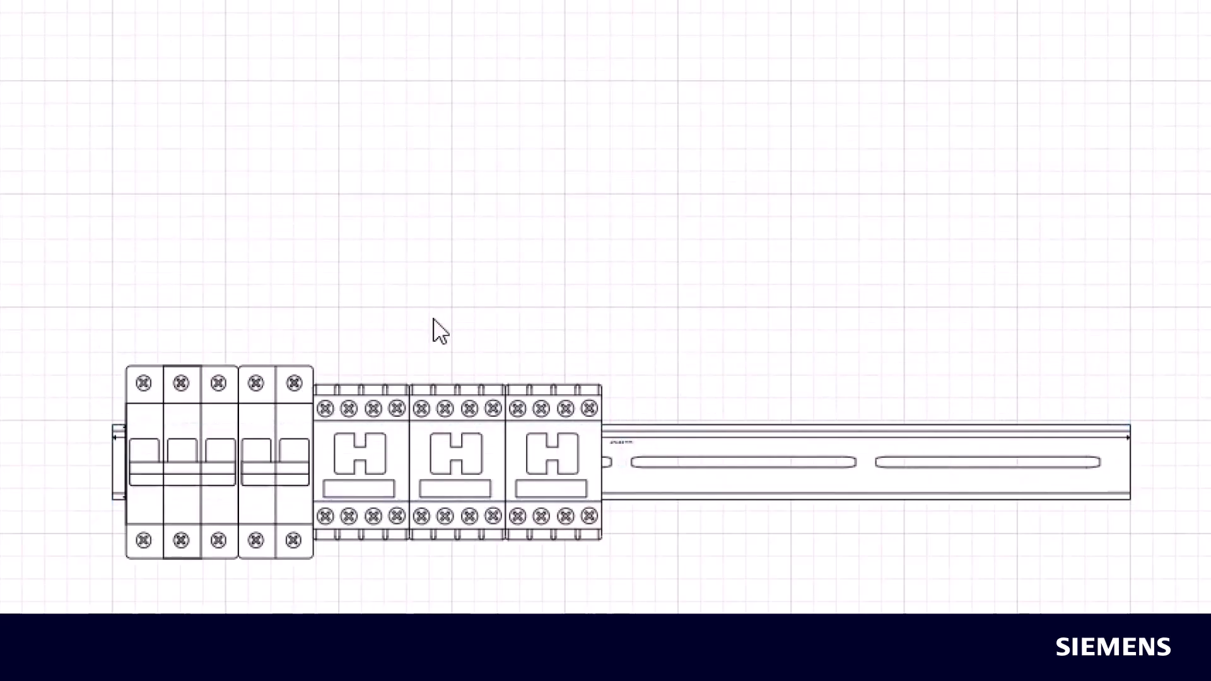
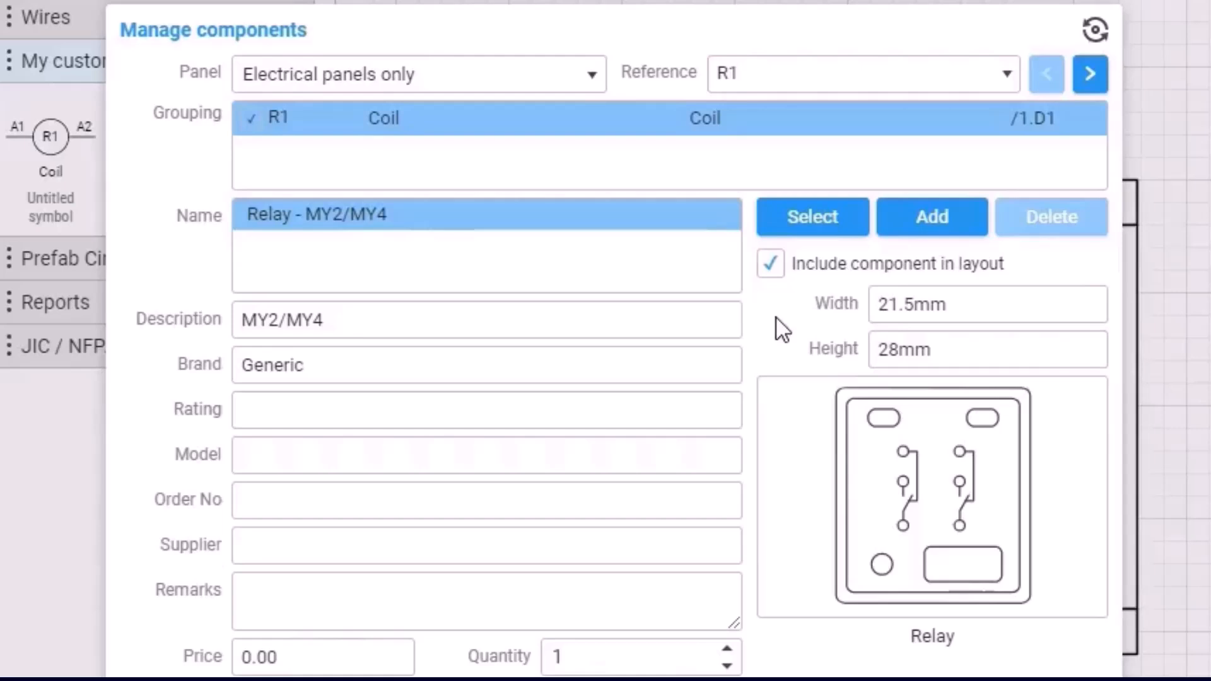
# Add Relay Base 4P from the Relays category of the component database to coil R1
pyautogui.click(904, 226)
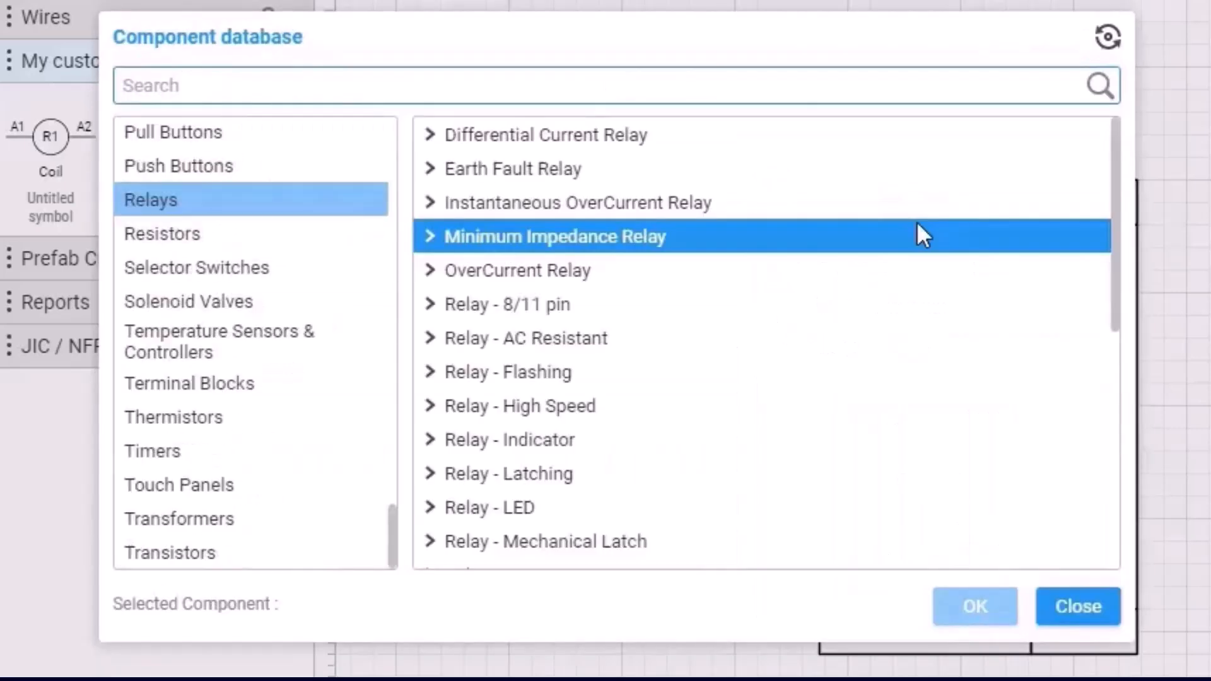
pyautogui.click(361, 203)
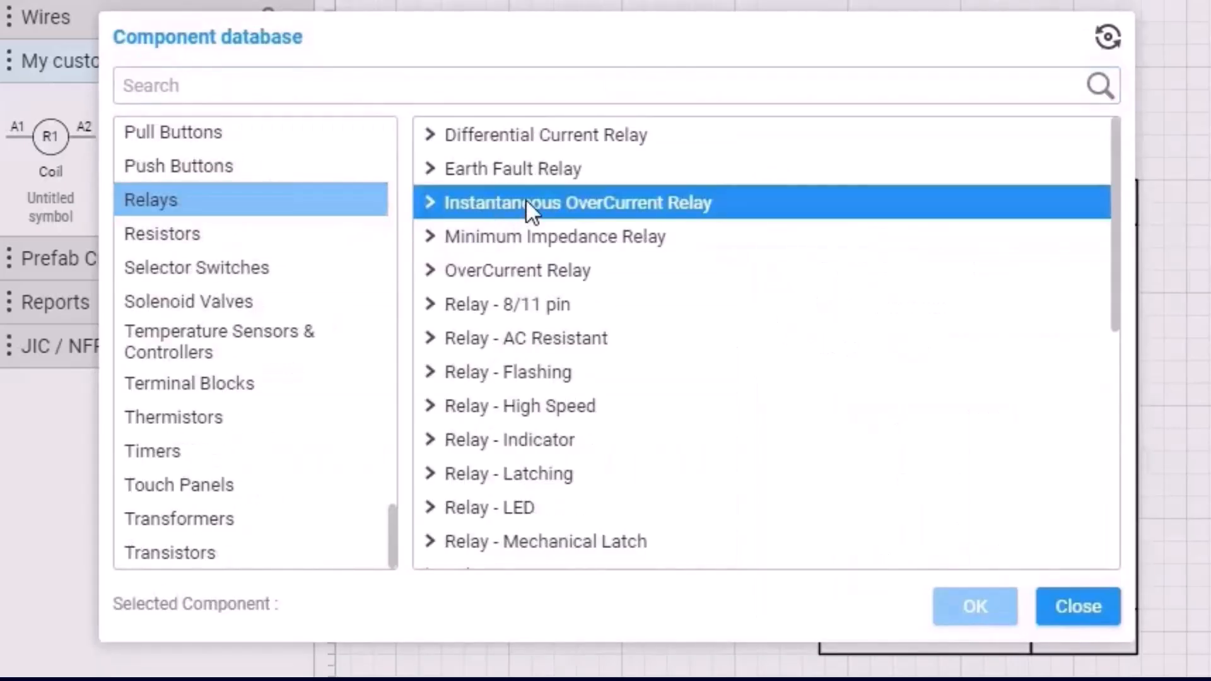
pyautogui.scroll(-8, 525, 199)
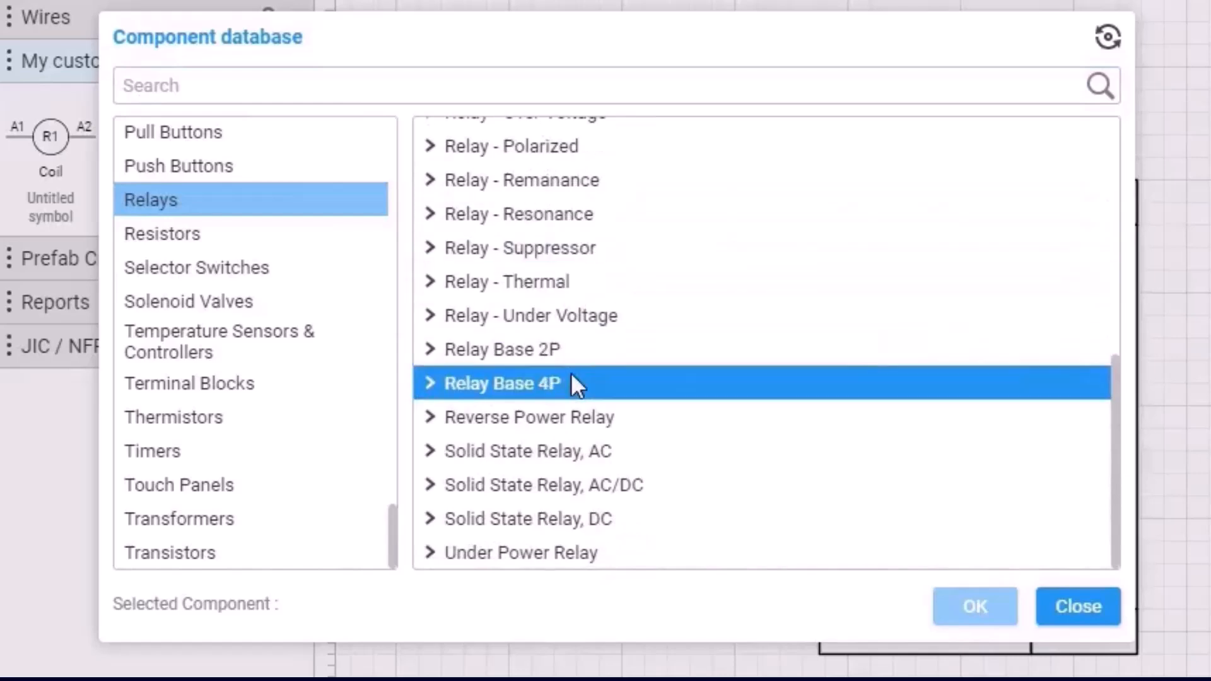
pyautogui.click(573, 377)
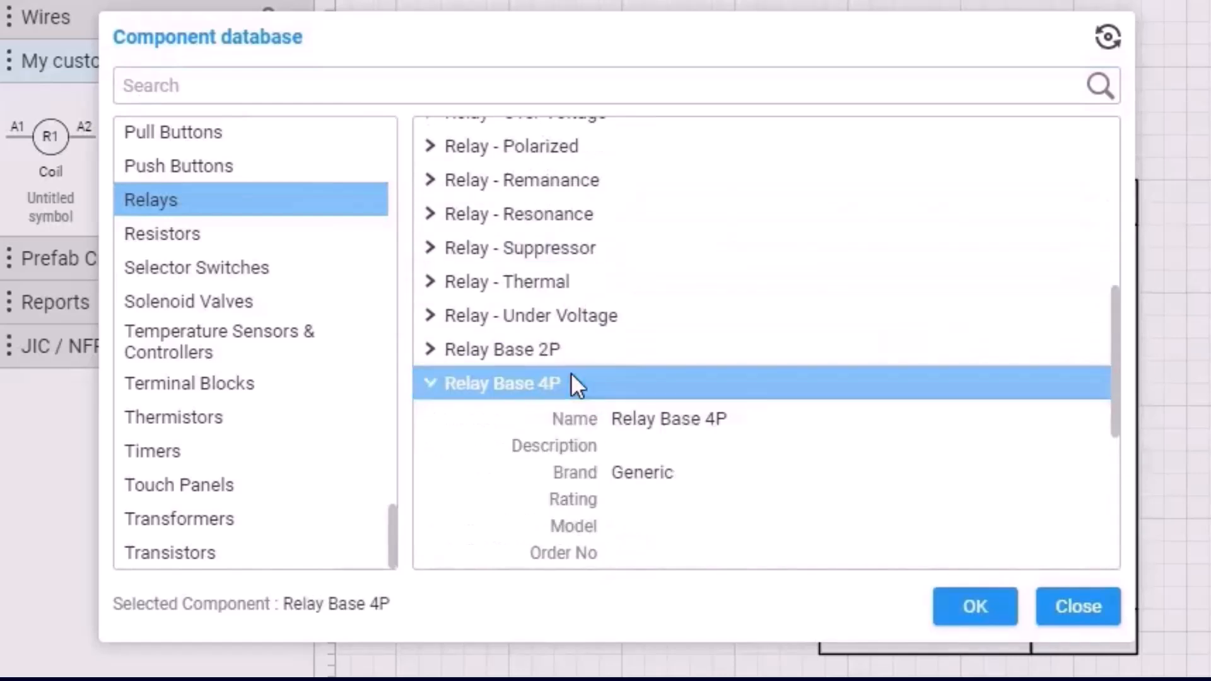
pyautogui.click(954, 606)
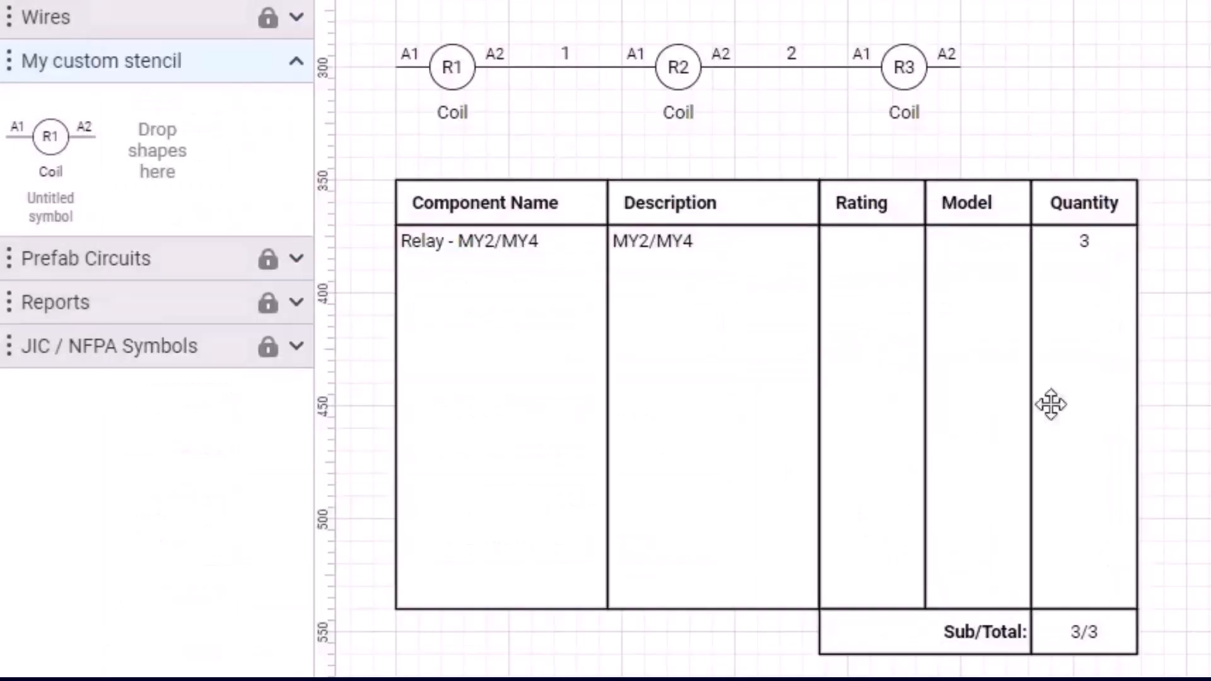
# Regenerate the component quantity report below the three coils
pyautogui.rightClick(982, 294)
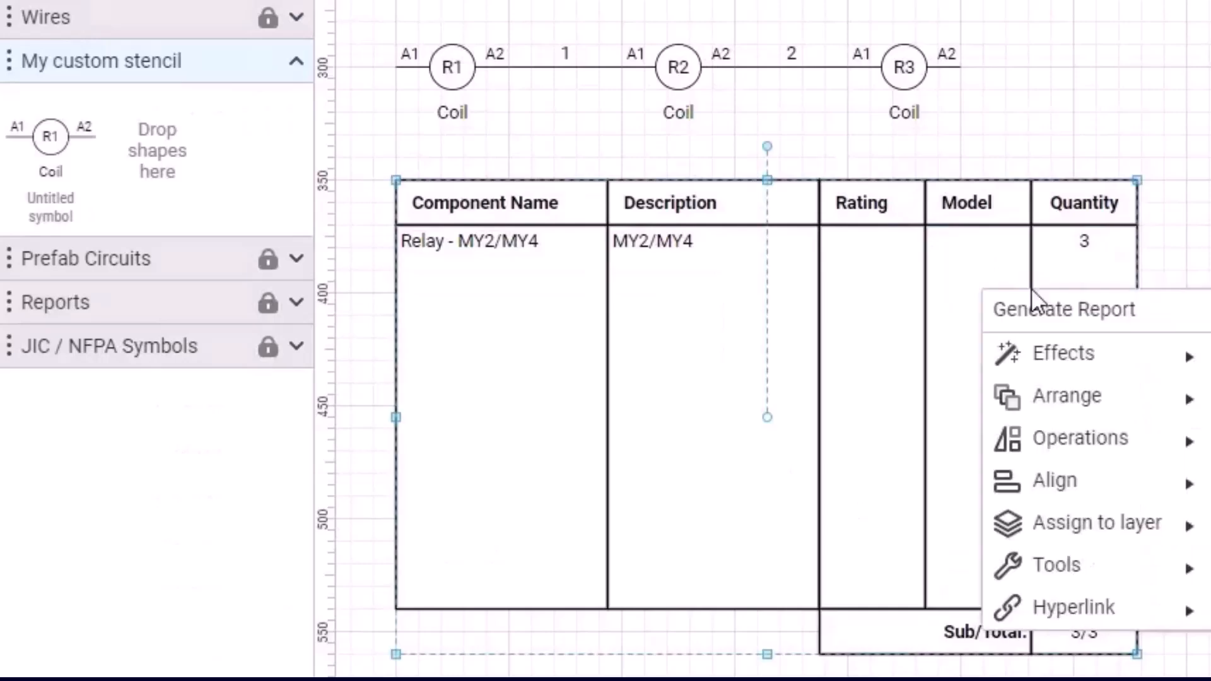
pyautogui.click(1010, 308)
pyautogui.click(947, 439)
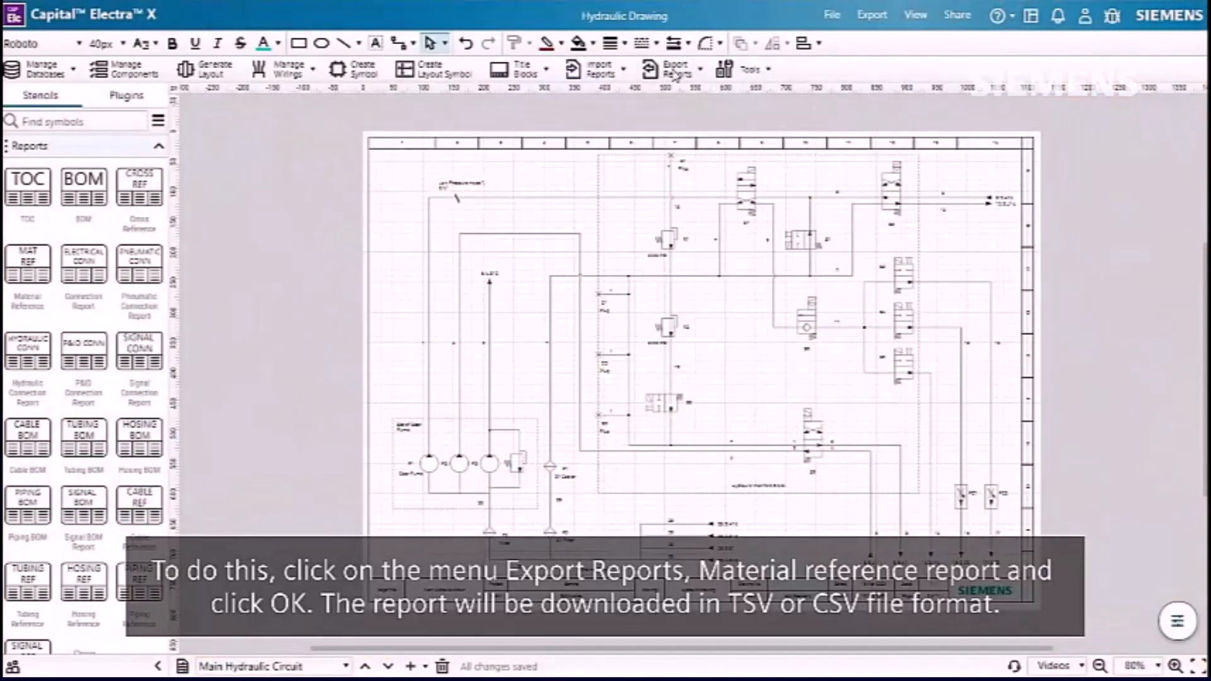
# Export the Hydraulic Drawing's material reference report with all listing fields included
pyautogui.click(675, 74)
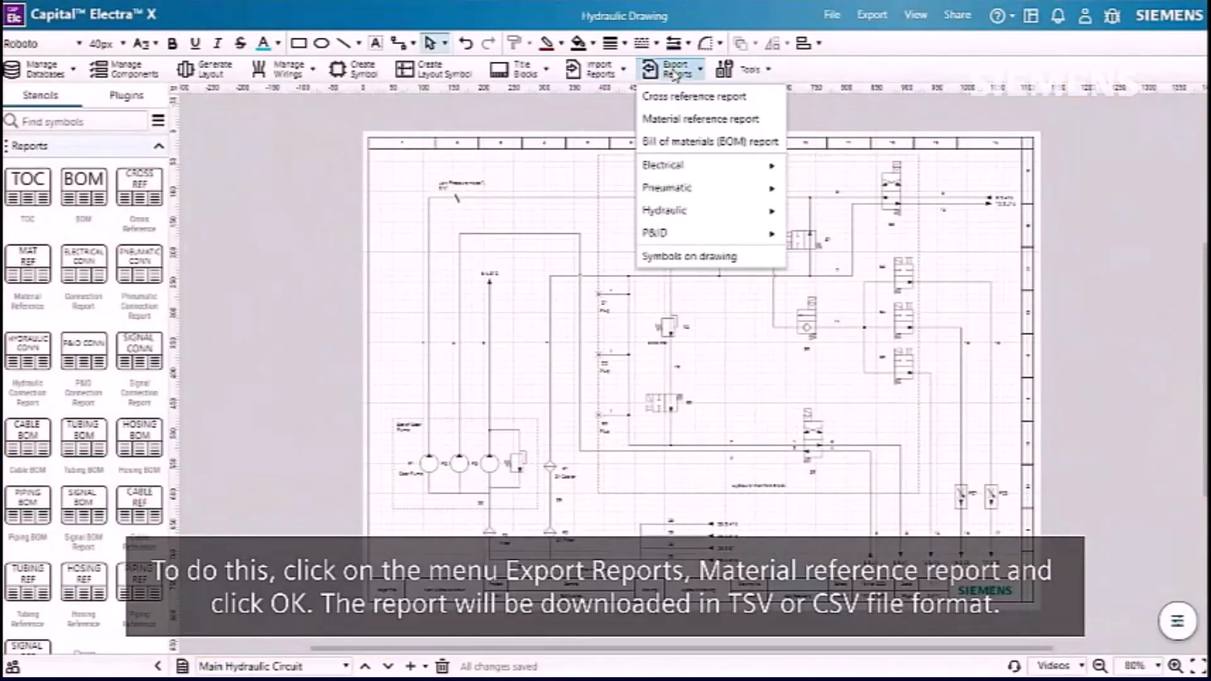
pyautogui.click(764, 121)
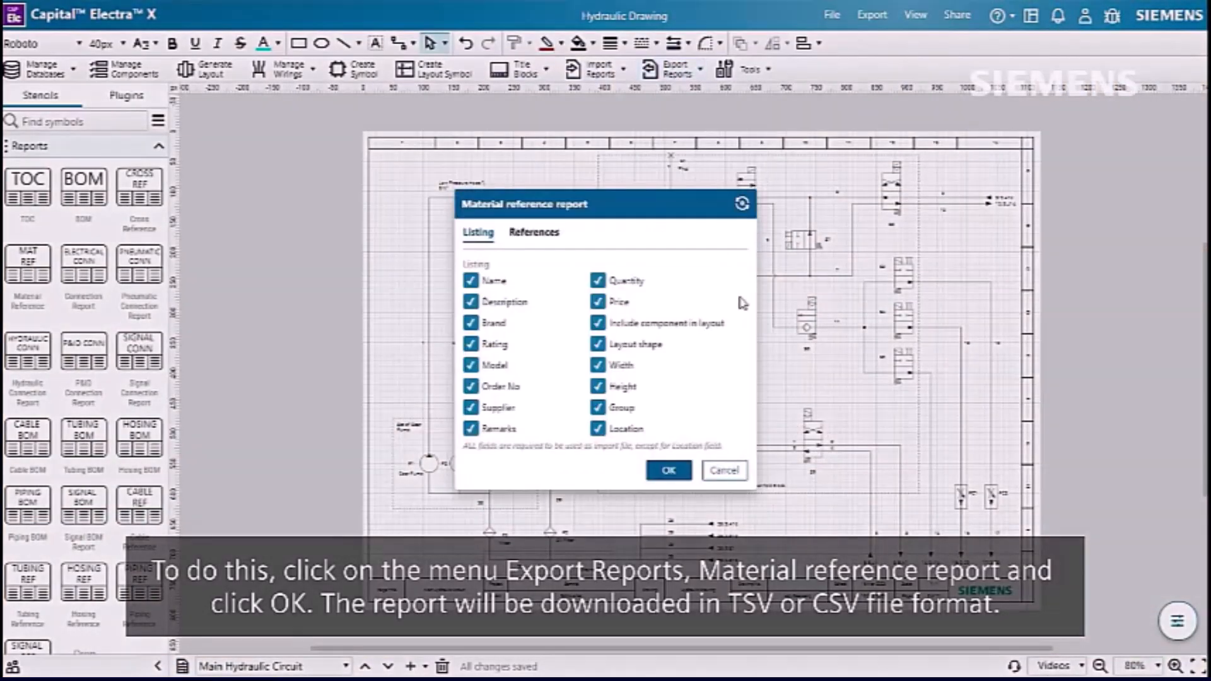
pyautogui.click(667, 469)
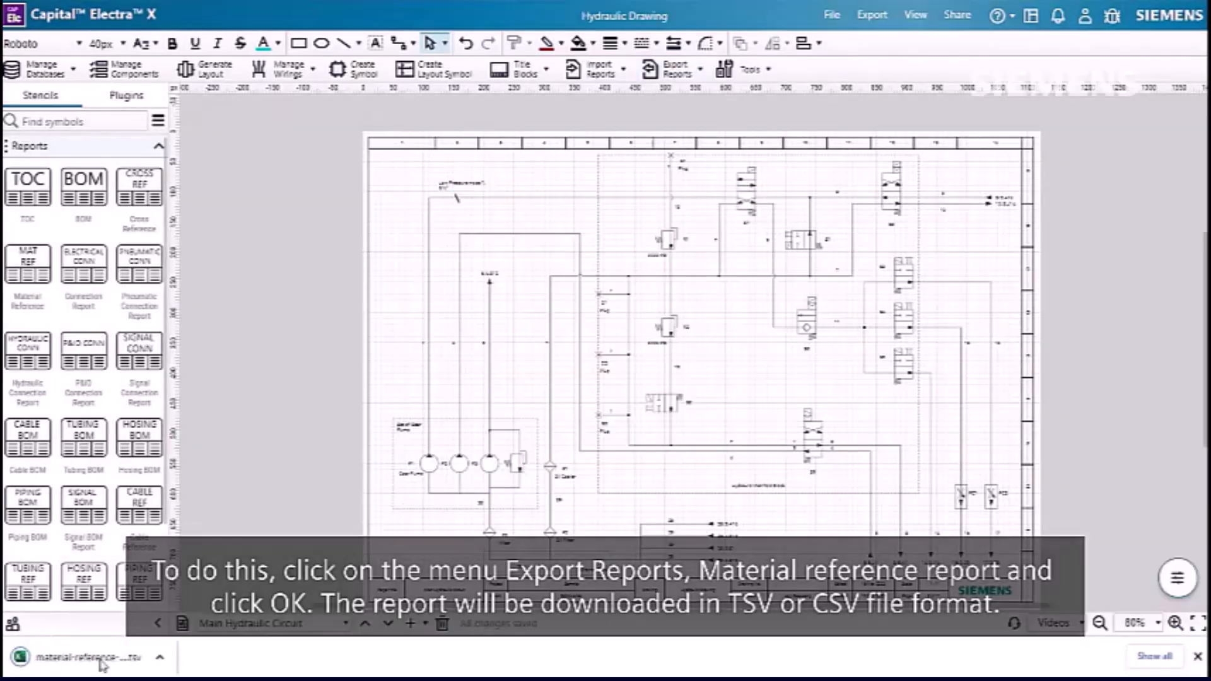
# In the exported report in Excel, copy the brand Festo from E2 to the other hydraulic cylinders in E3:E7
pyautogui.click(200, 285)
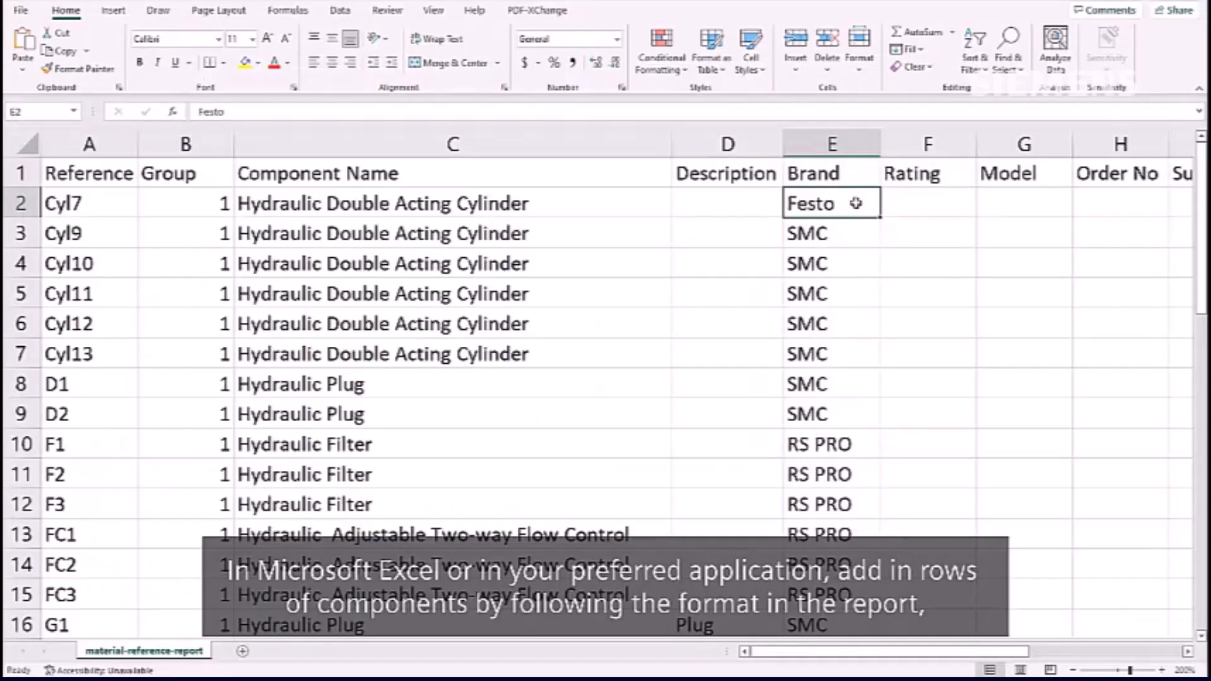
pyautogui.hotkey('ctrl', 'c')
pyautogui.click(846, 234)
pyautogui.keyDown('shift'); pyautogui.click(850, 352); pyautogui.keyUp('shift')
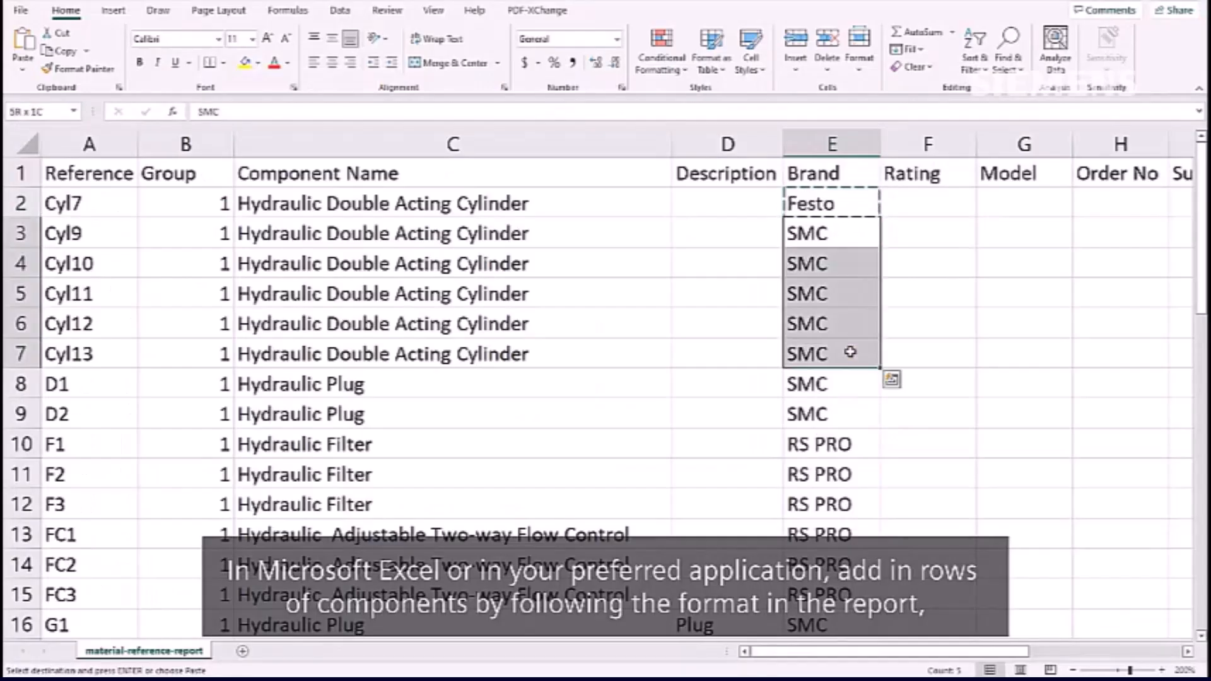
pyautogui.hotkey('ctrl', 'v')
# Enter the description Plug for hydraulic plugs D1 and D2 in cells D8 and D9
pyautogui.click(732, 380)
pyautogui.write('P')
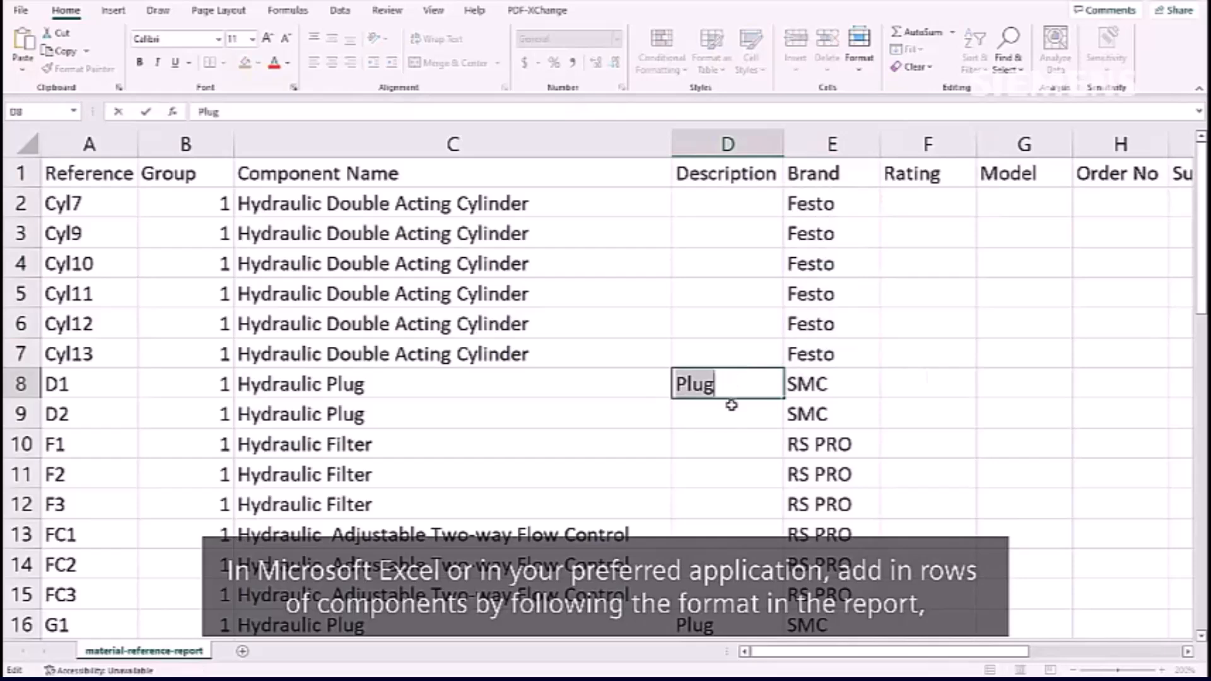
pyautogui.hotkey('ctrl', 'c')
pyautogui.click(731, 408)
pyautogui.hotkey('ctrl', 'v')
# Enter the description Filter for the three hydraulic filters in D10:D12 and save the report
pyautogui.click(728, 447)
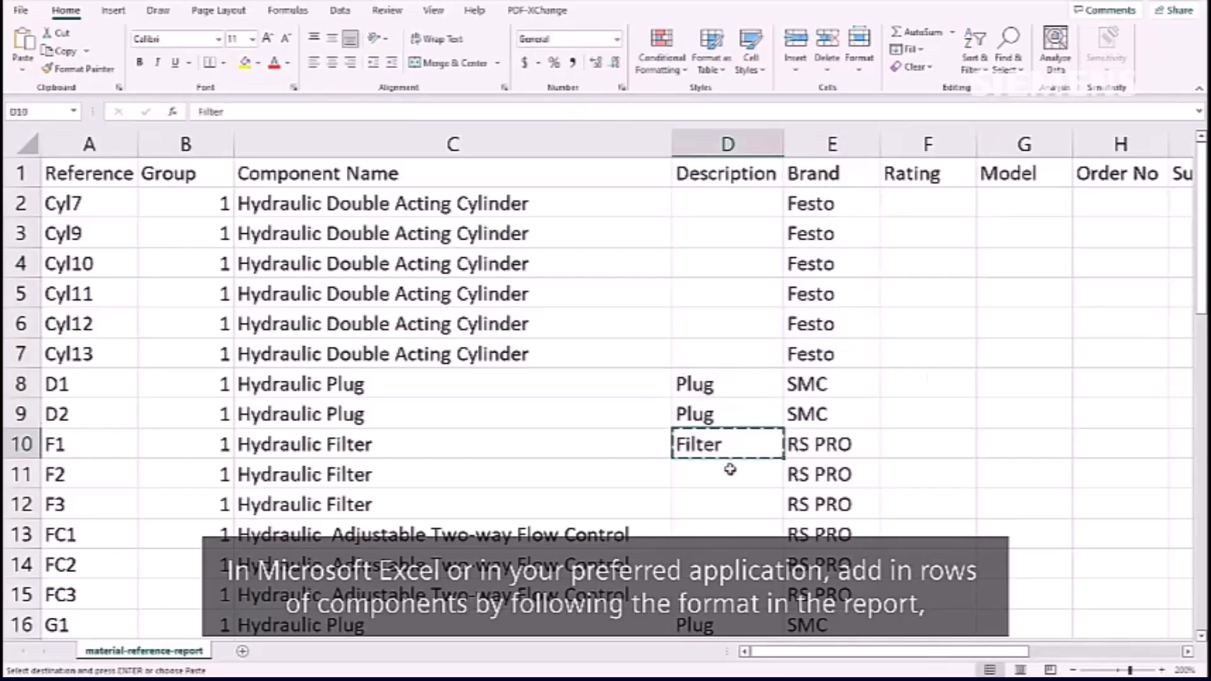
pyautogui.click(729, 476)
pyautogui.keyDown('shift'); pyautogui.click(727, 511); pyautogui.keyUp('shift')
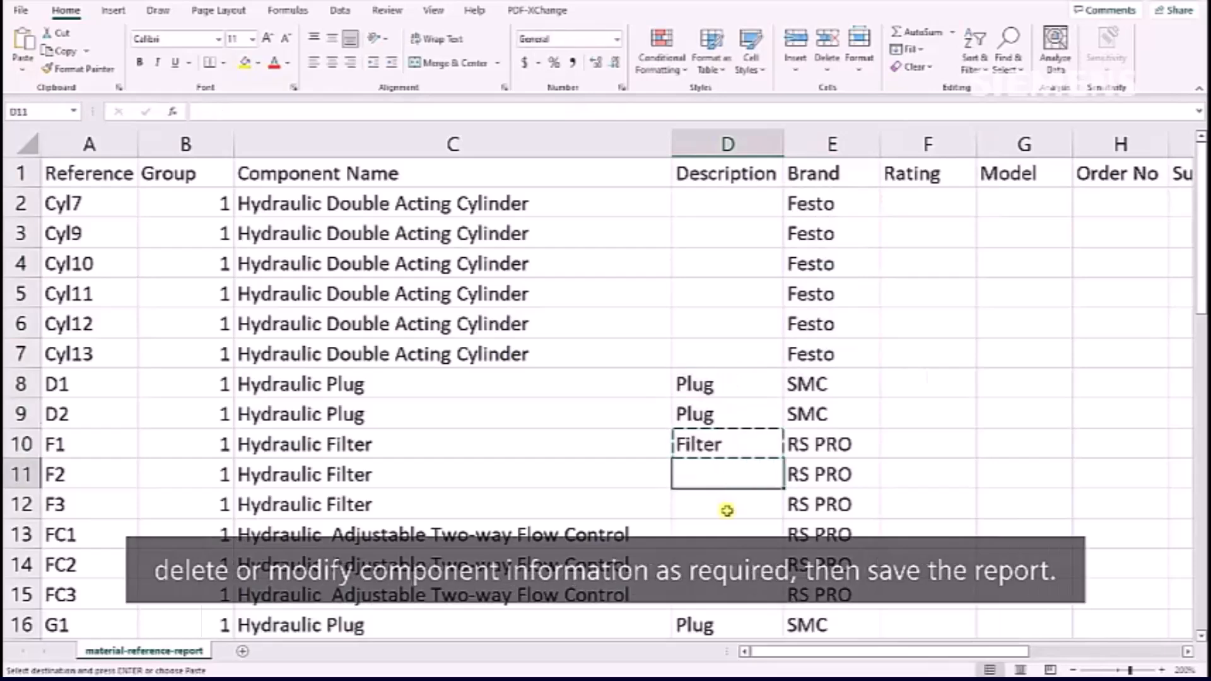
pyautogui.hotkey('ctrl', 'v')
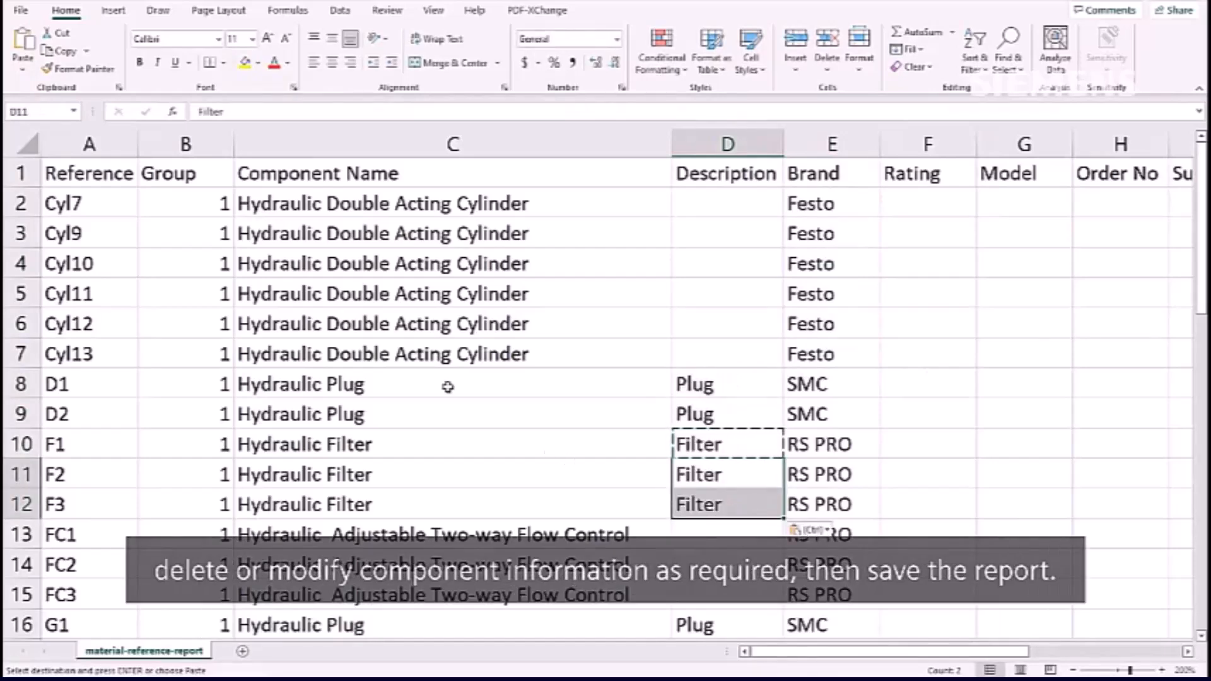
pyautogui.click(21, 10)
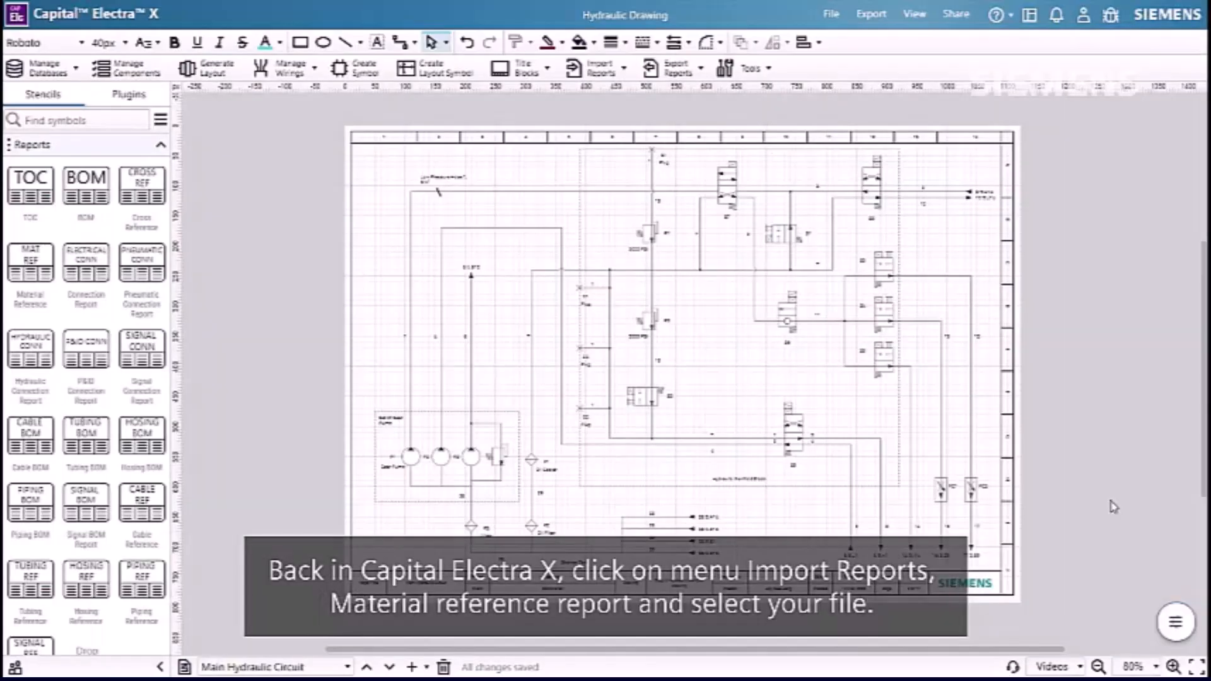
# Import material-reference-report.tsv from Downloads into the Hydraulic Drawing as a material reference report and close the import dialog
pyautogui.click(616, 77)
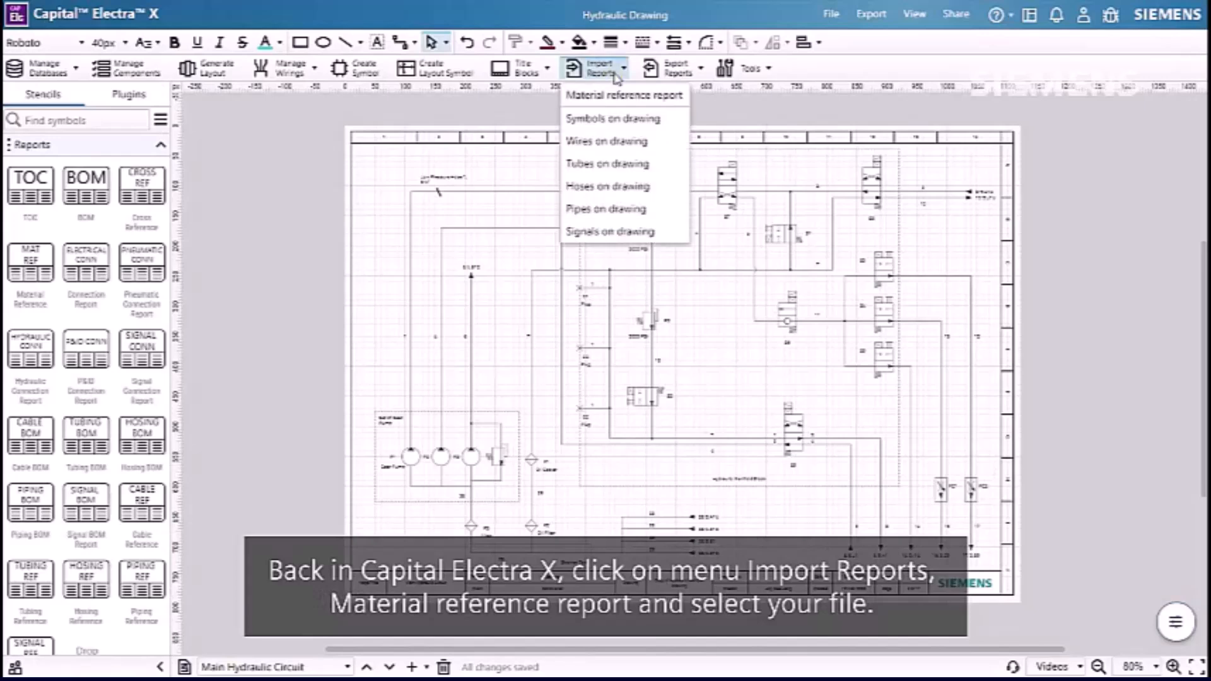
pyautogui.click(656, 98)
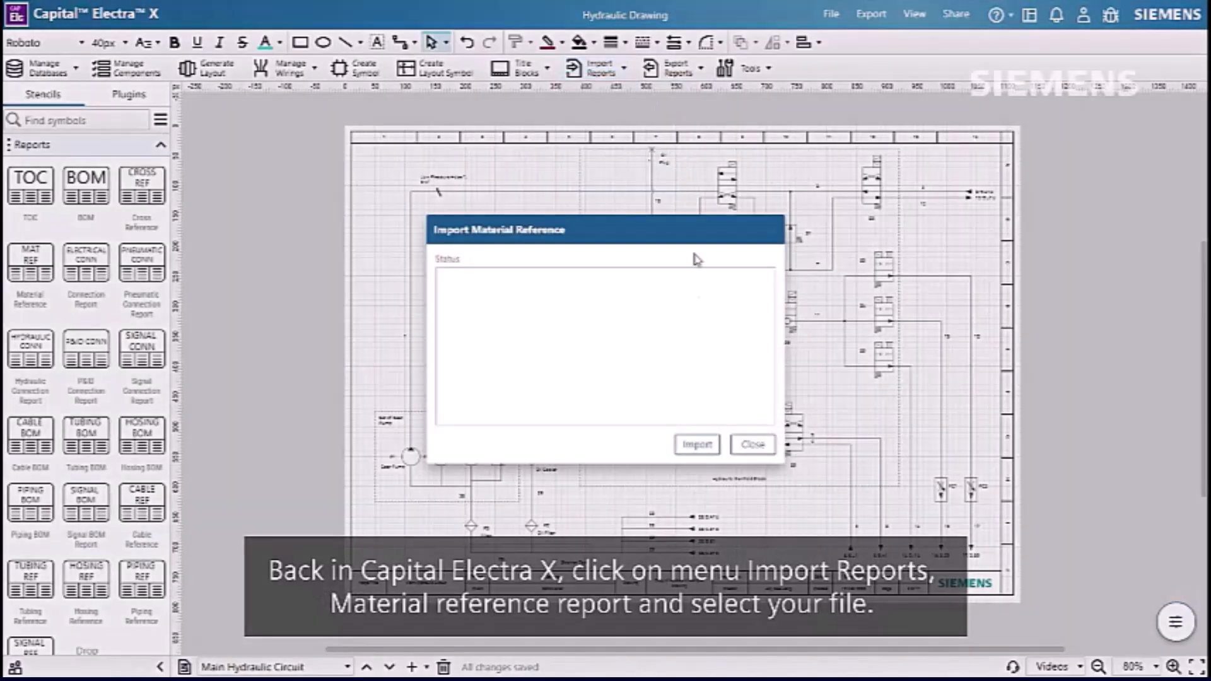
pyautogui.click(698, 445)
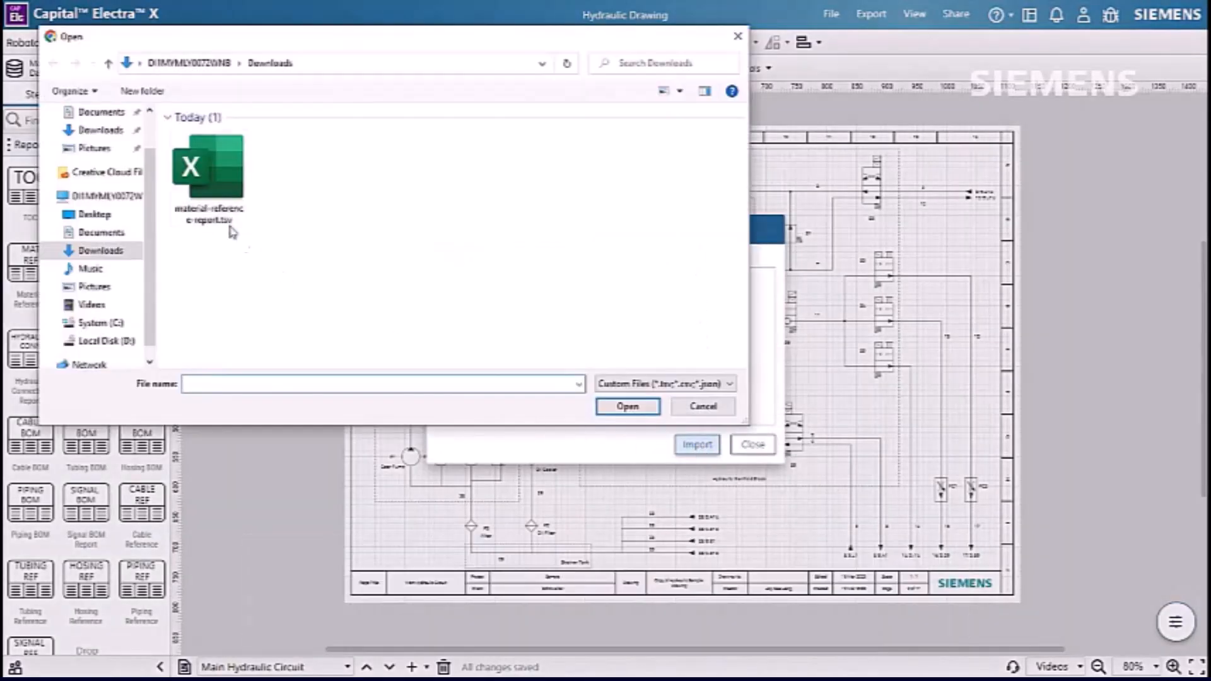
pyautogui.click(208, 190)
pyautogui.click(648, 407)
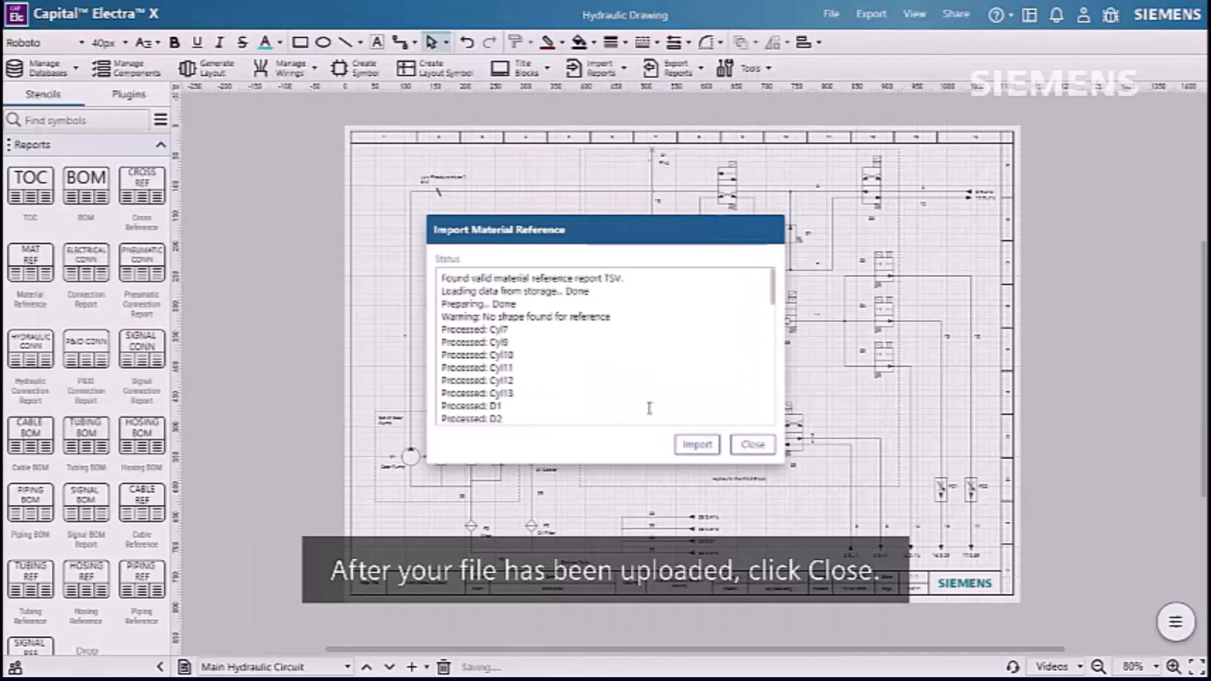
pyautogui.click(747, 441)
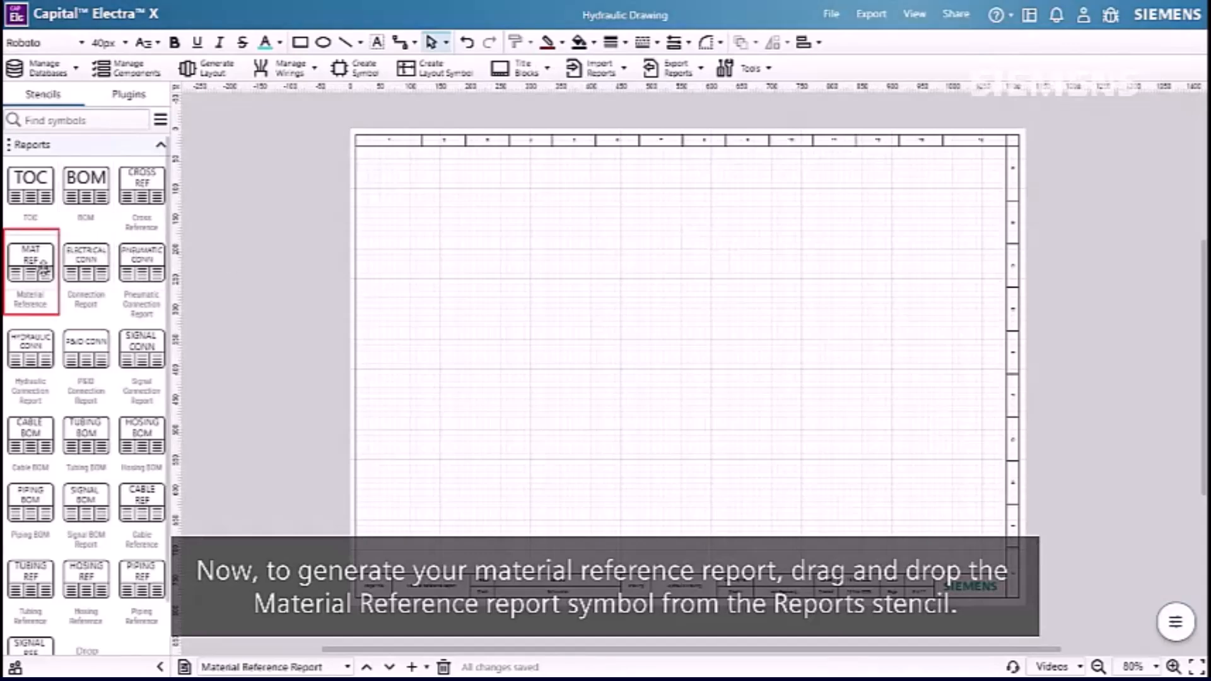
# Place the Material Reference symbol on the blank Material Reference Report page and generate its report with all listing fields, reusing existing reports
pyautogui.moveTo(43, 267); pyautogui.dragTo(684, 381)
pyautogui.rightClick(684, 381)
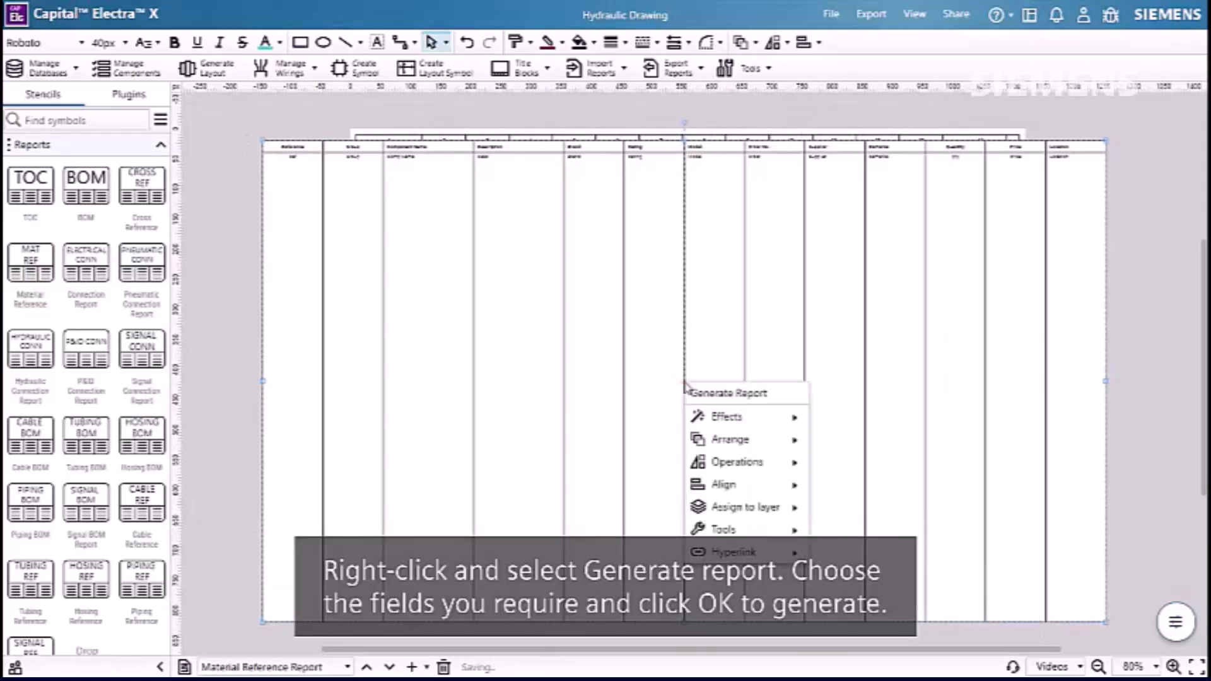
pyautogui.click(725, 393)
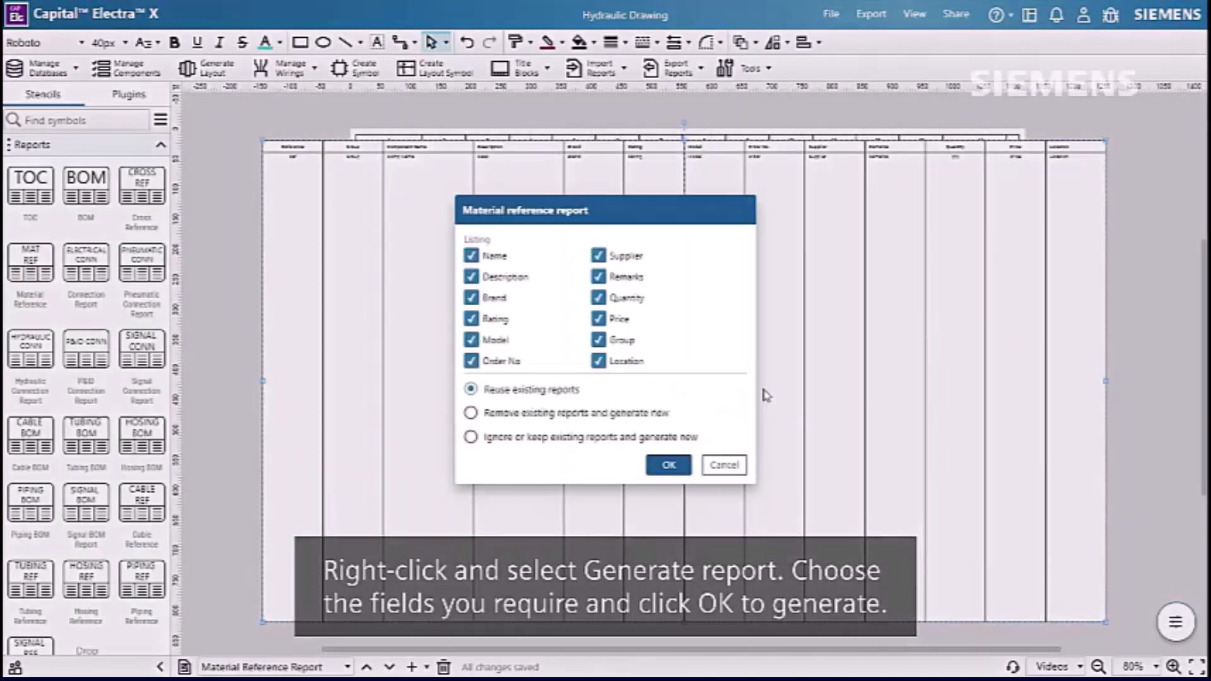
pyautogui.click(668, 464)
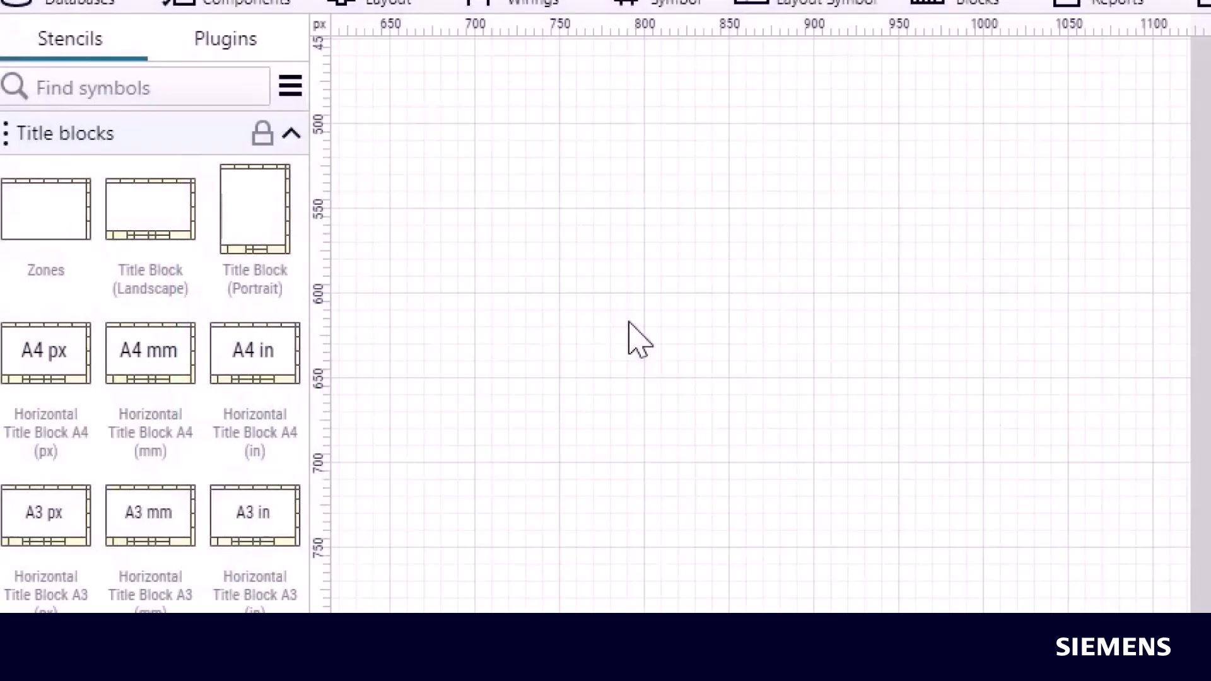
# Place the Zones frame on the blank page and fit the Company Block into the frame's lower-right corner
pyautogui.moveTo(45, 351); pyautogui.dragTo(635, 331)
pyautogui.click(634, 330)
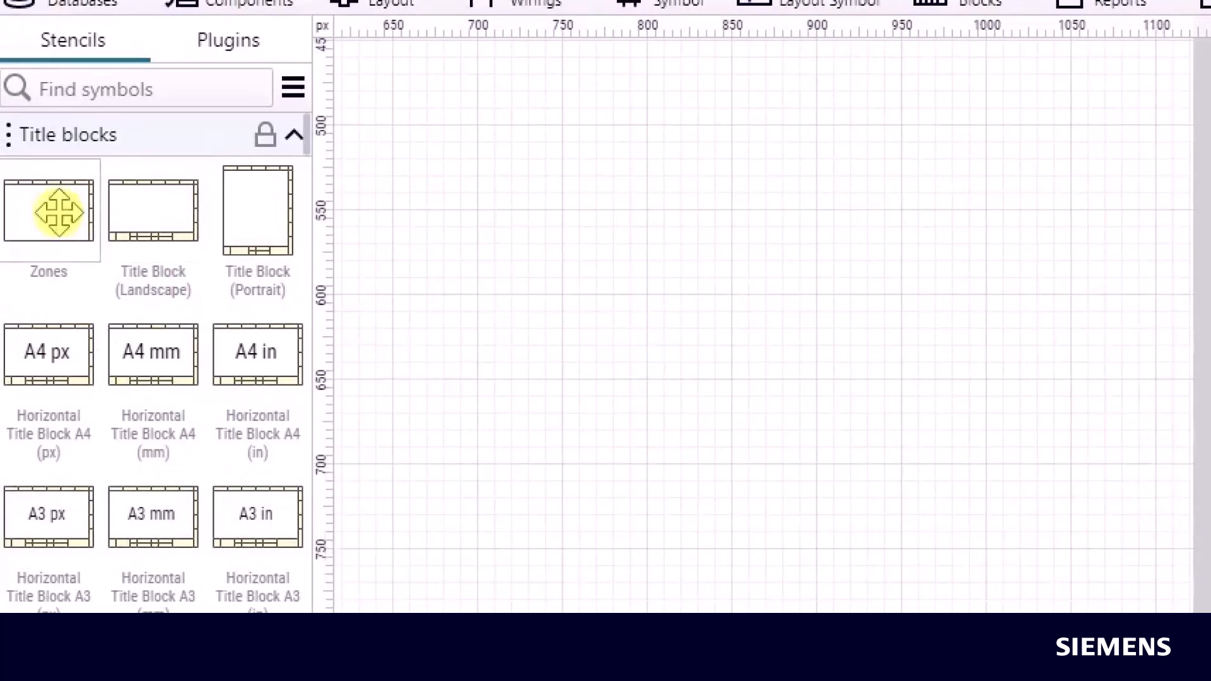
pyautogui.moveTo(57, 208); pyautogui.dragTo(613, 319)
pyautogui.scroll(-10, 238, 433)
pyautogui.moveTo(258, 532); pyautogui.dragTo(972, 546)
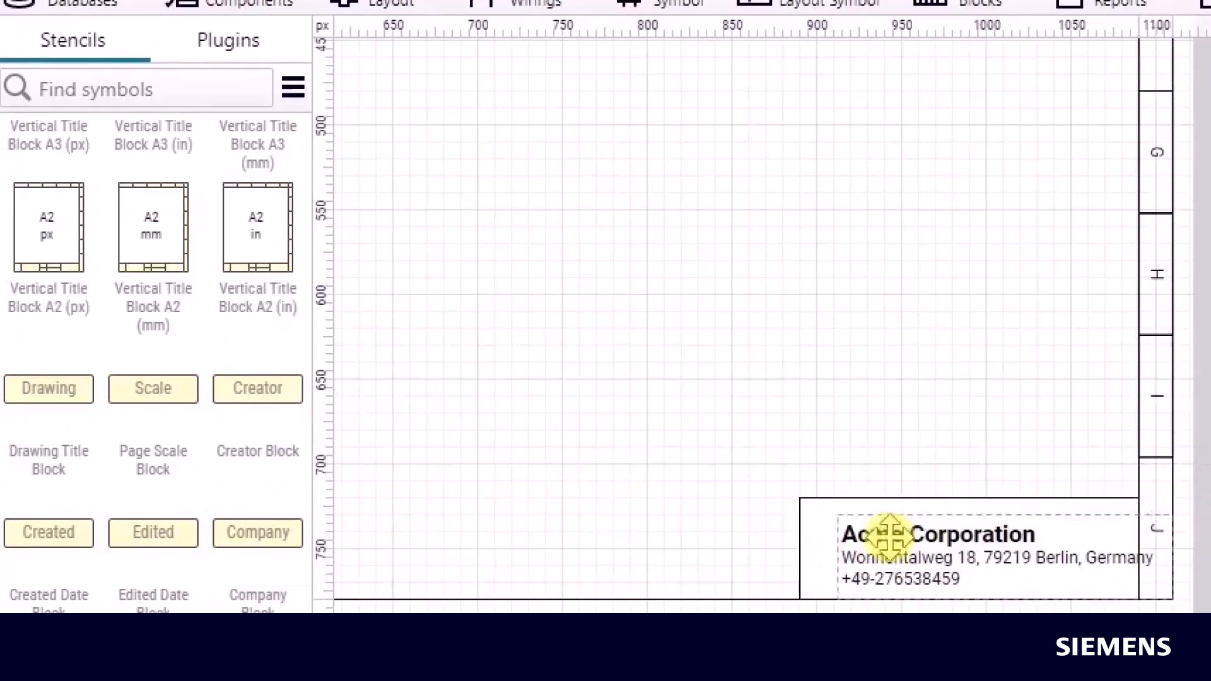
# Add the labelled Creator and Scale blocks in a row beside the company block, narrowing each one to fit
pyautogui.scroll(-10, 243, 509)
pyautogui.moveTo(257, 546); pyautogui.dragTo(630, 549)
pyautogui.moveTo(461, 543); pyautogui.dragTo(604, 547)
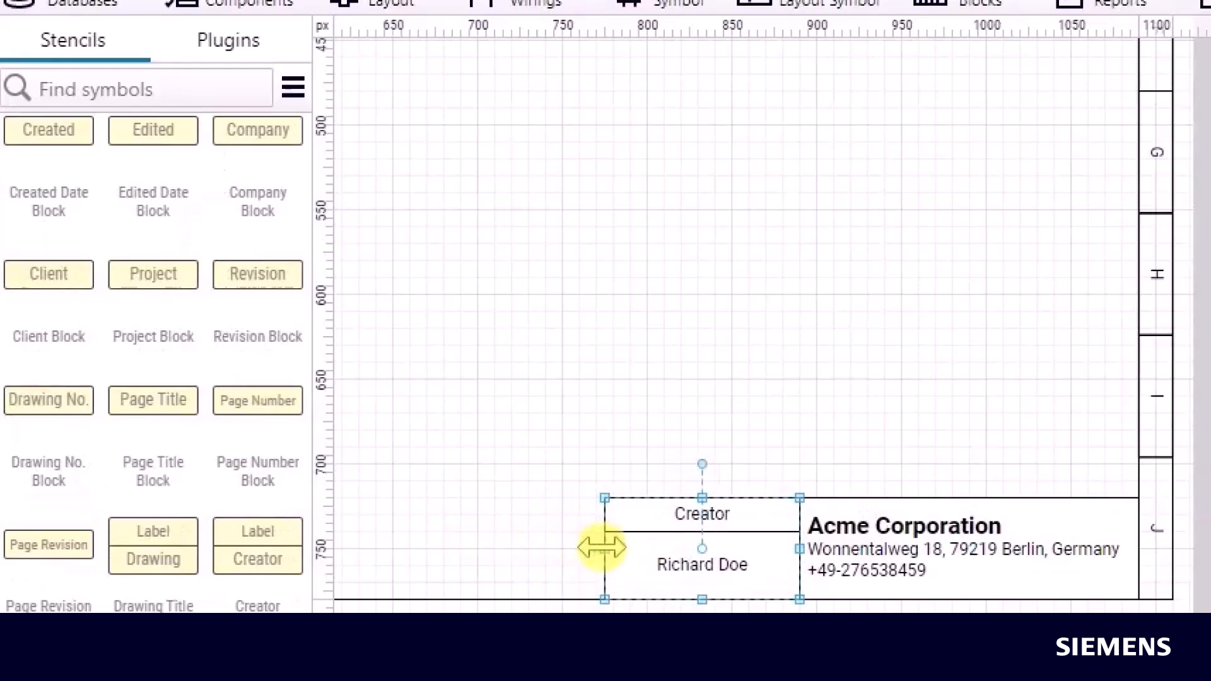
pyautogui.scroll(-3, 297, 558)
pyautogui.moveTo(258, 555); pyautogui.dragTo(585, 424)
pyautogui.moveTo(410, 430); pyautogui.dragTo(529, 431)
pyautogui.moveTo(674, 436); pyautogui.dragTo(537, 543)
# Create a title block from the assembled frame and blocks, and place the new TitleBlock symbol on the blank page
pyautogui.click(981, 5)
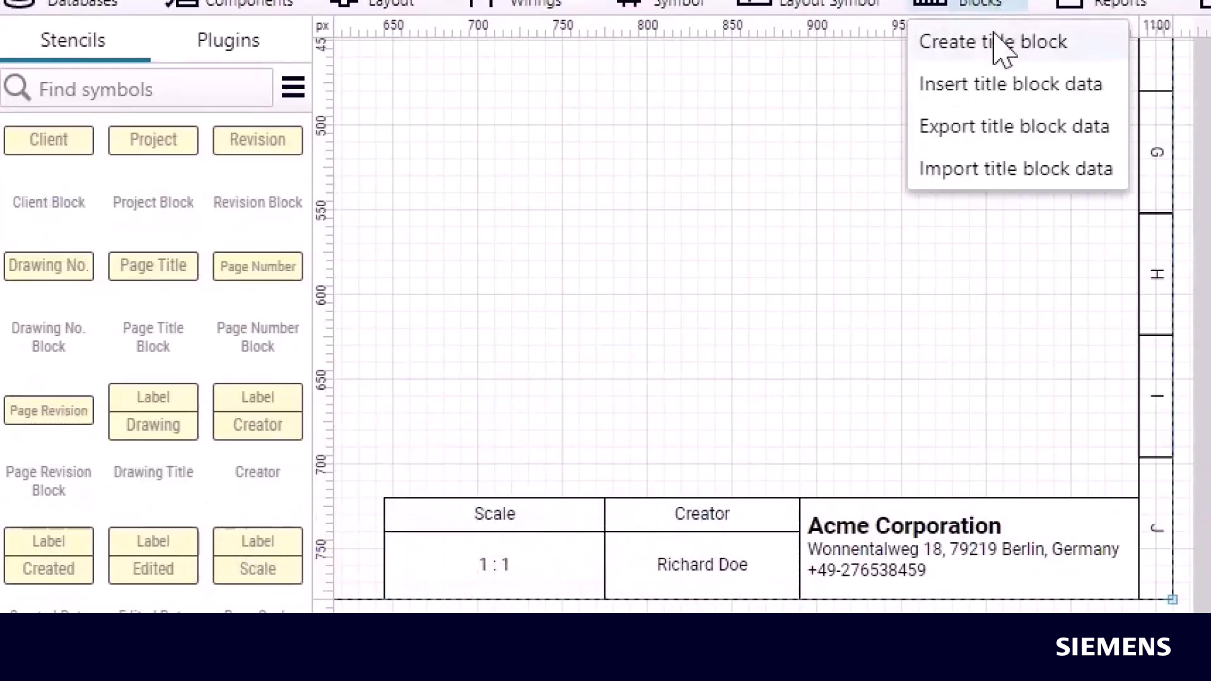
pyautogui.click(1000, 41)
pyautogui.click(966, 454)
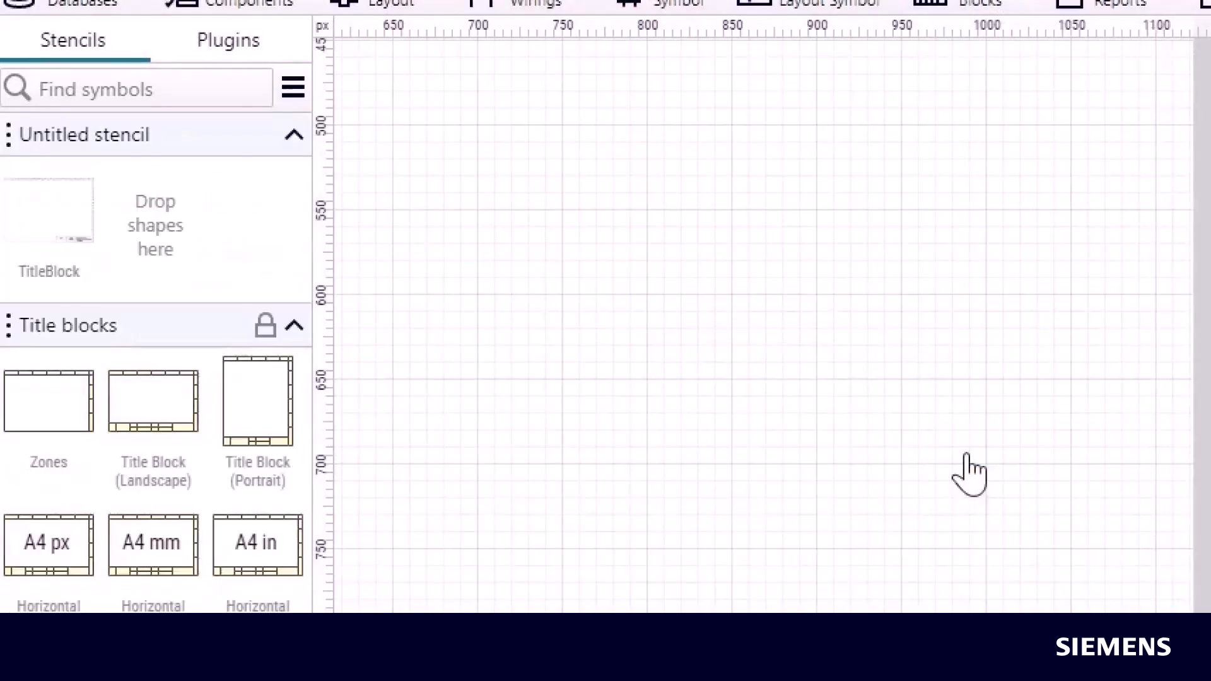
pyautogui.moveTo(53, 217); pyautogui.dragTo(766, 332)
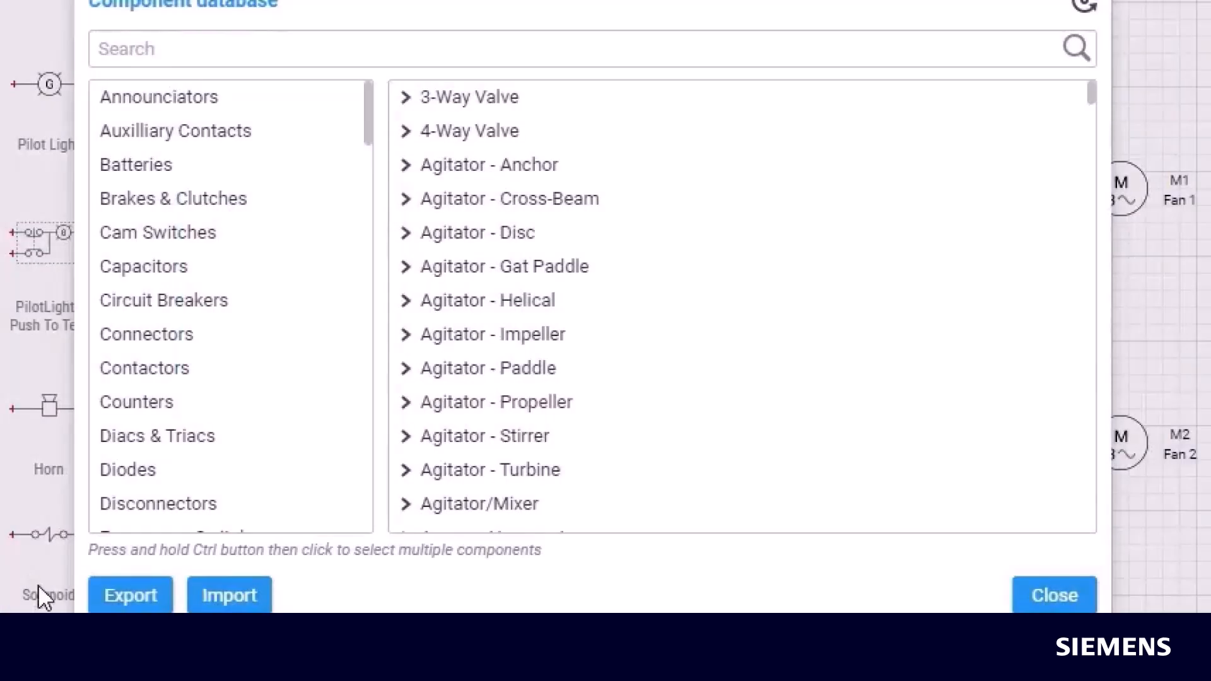
# Export the component database to Downloads as component-database.tsv and import that same file back into the database
pyautogui.click(130, 596)
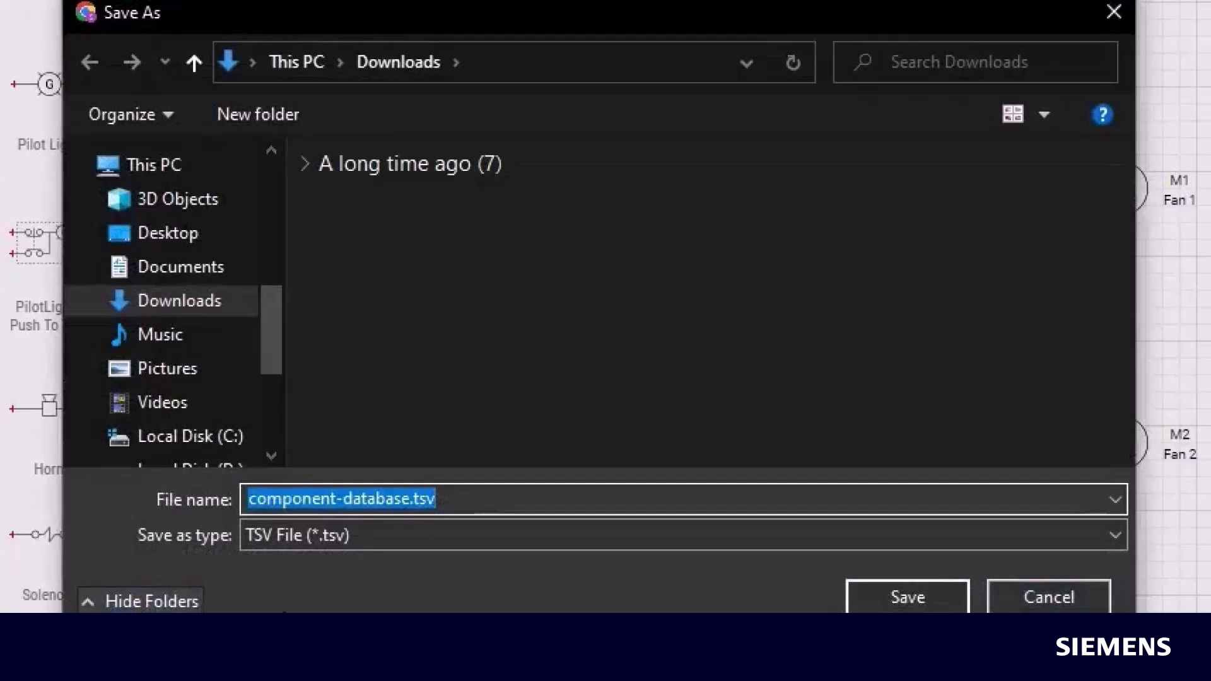
pyautogui.click(892, 603)
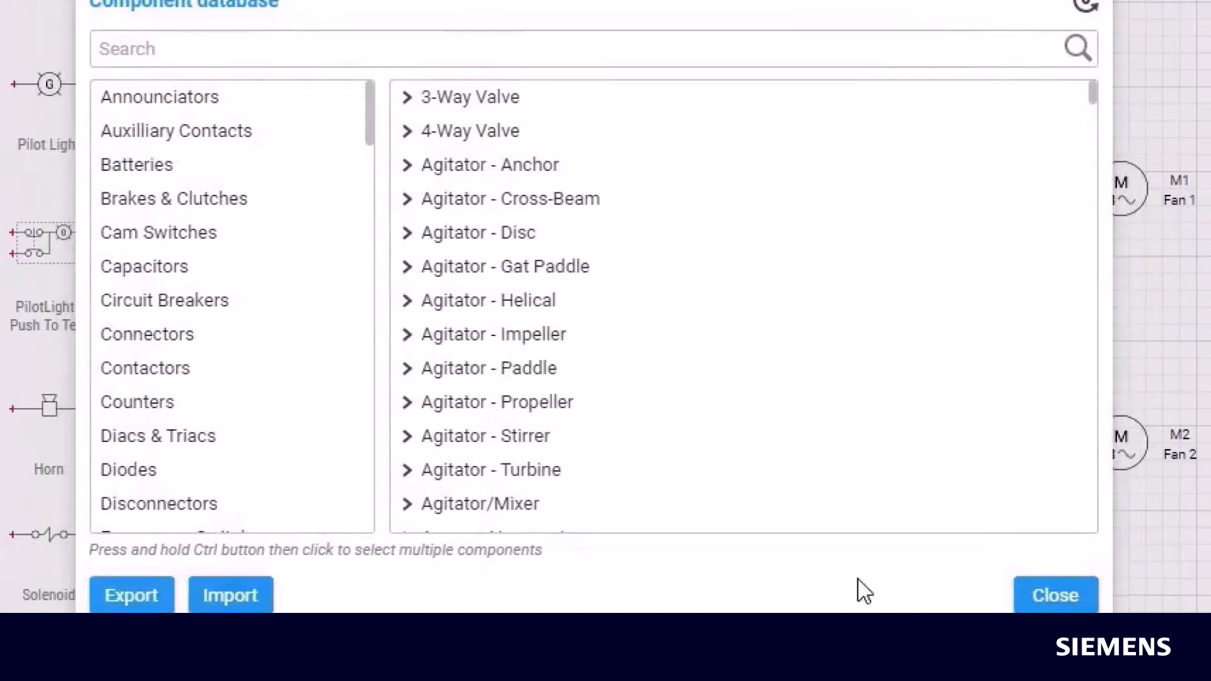
pyautogui.click(252, 594)
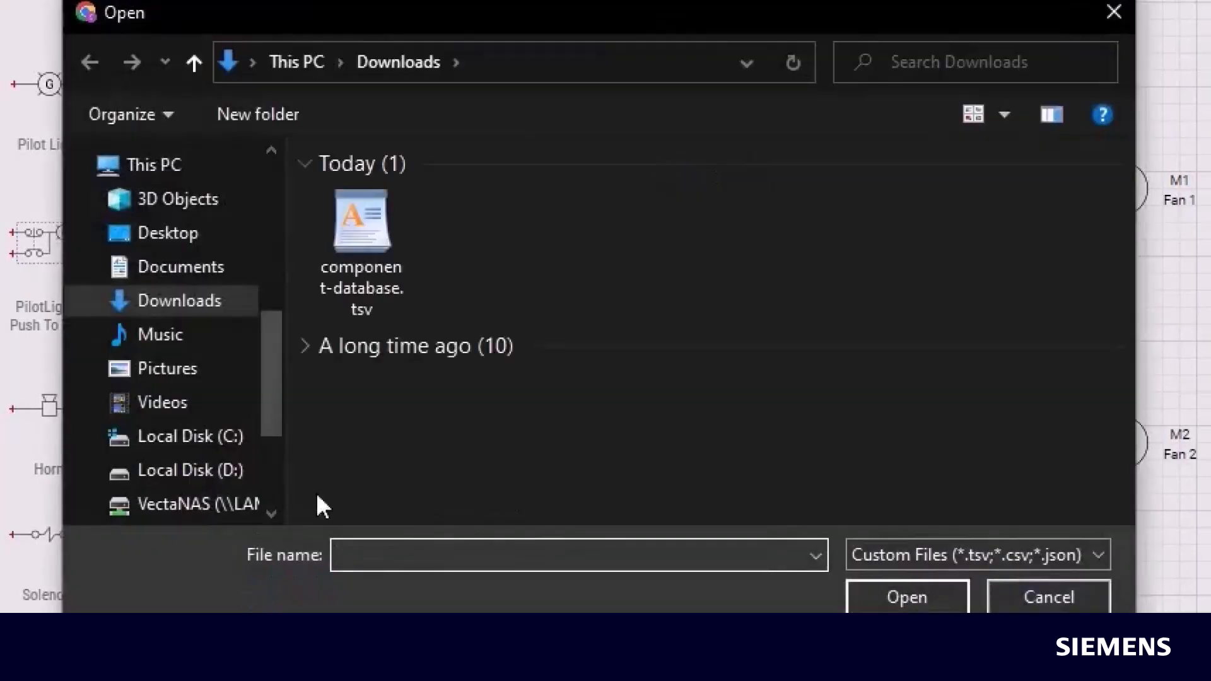
pyautogui.click(375, 312)
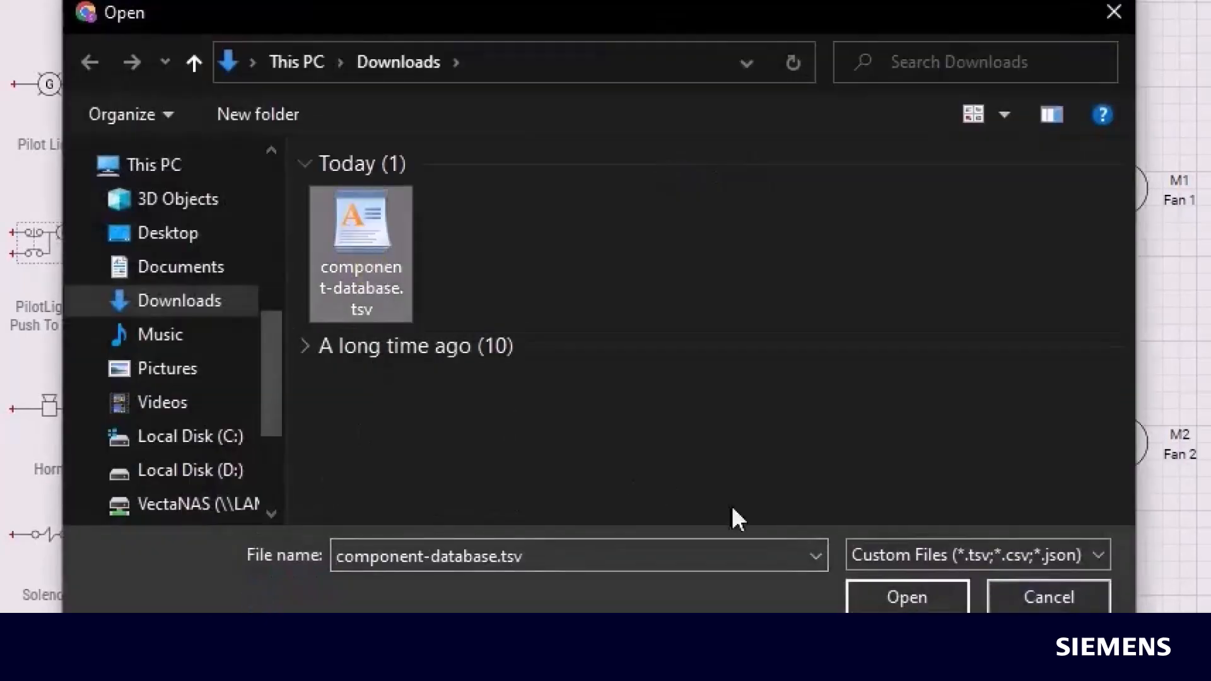
pyautogui.click(916, 598)
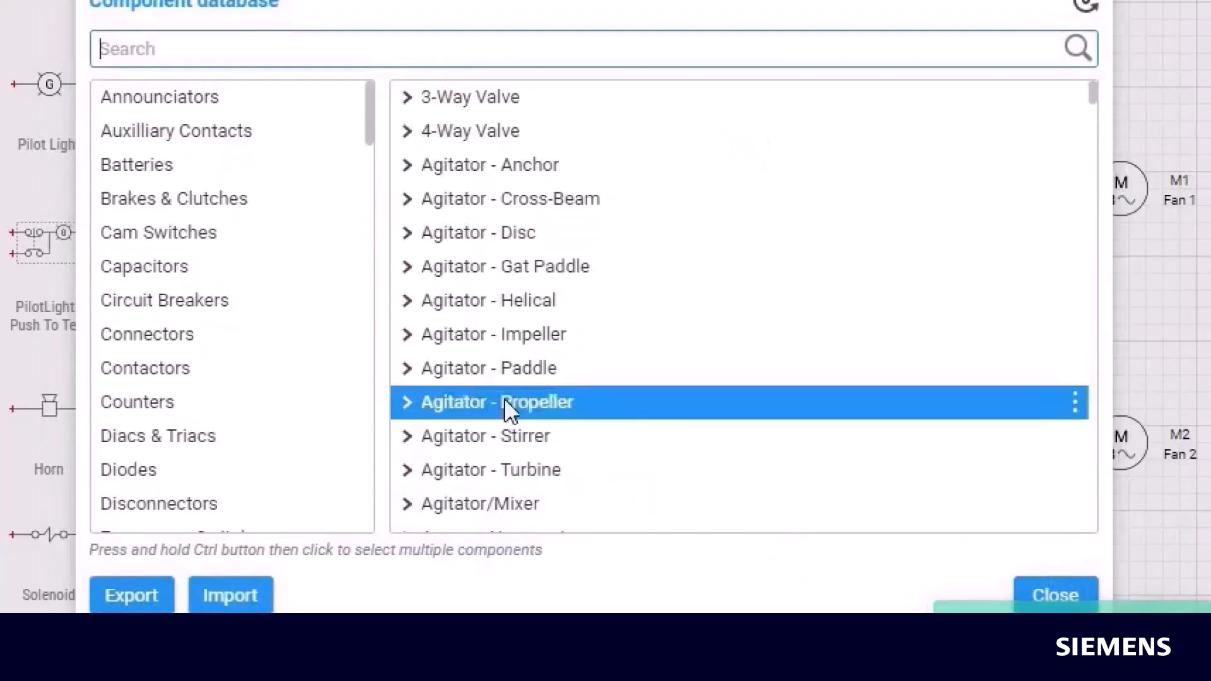
# Review the ELCB component's details in the Circuit Breakers category, accept them as they are and close the component database
pyautogui.click(324, 319)
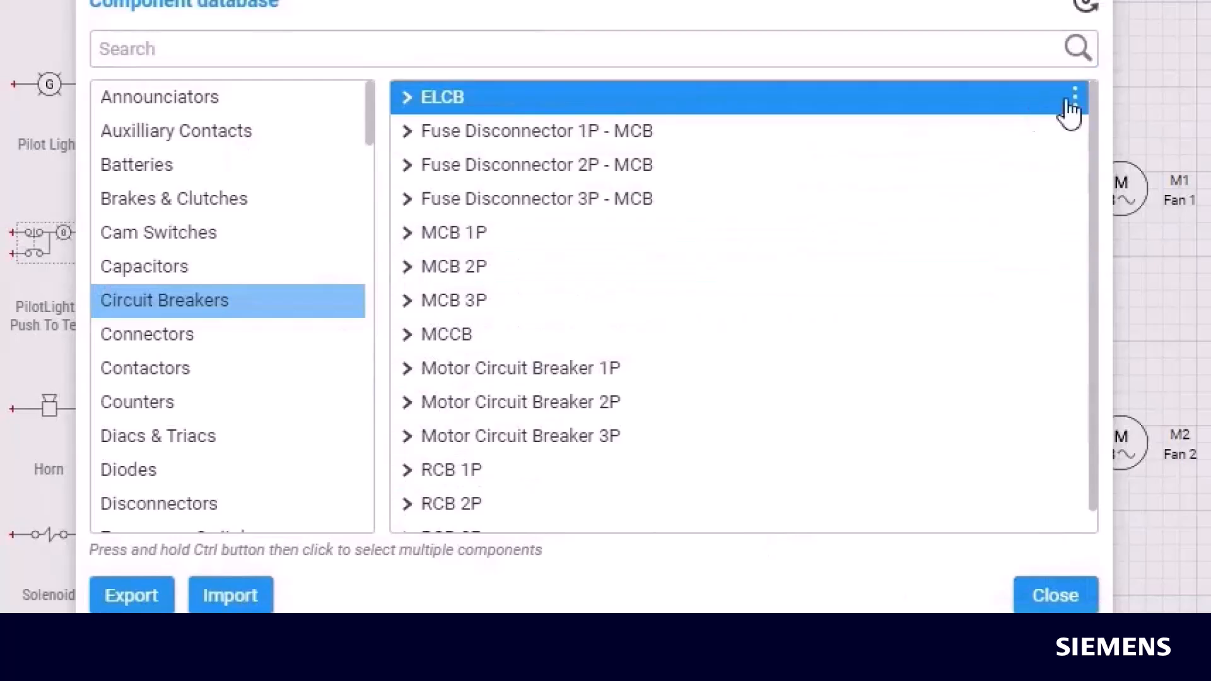
pyautogui.click(1075, 97)
pyautogui.click(1103, 181)
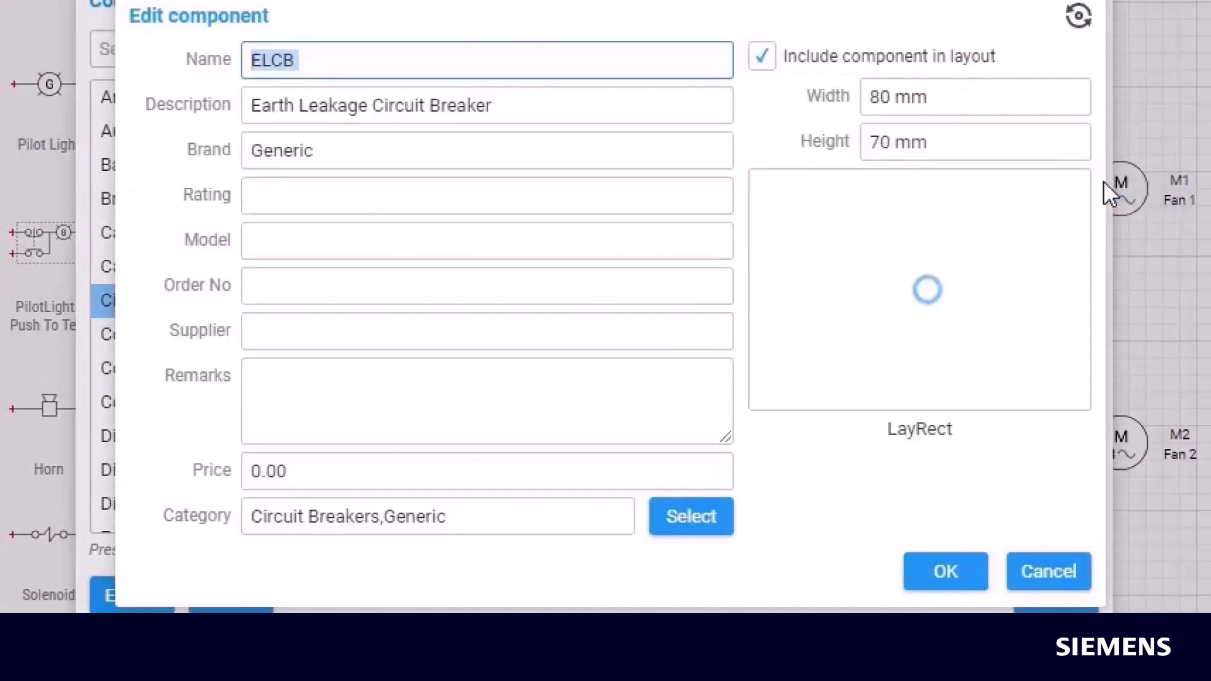
pyautogui.moveTo(1011, 238)
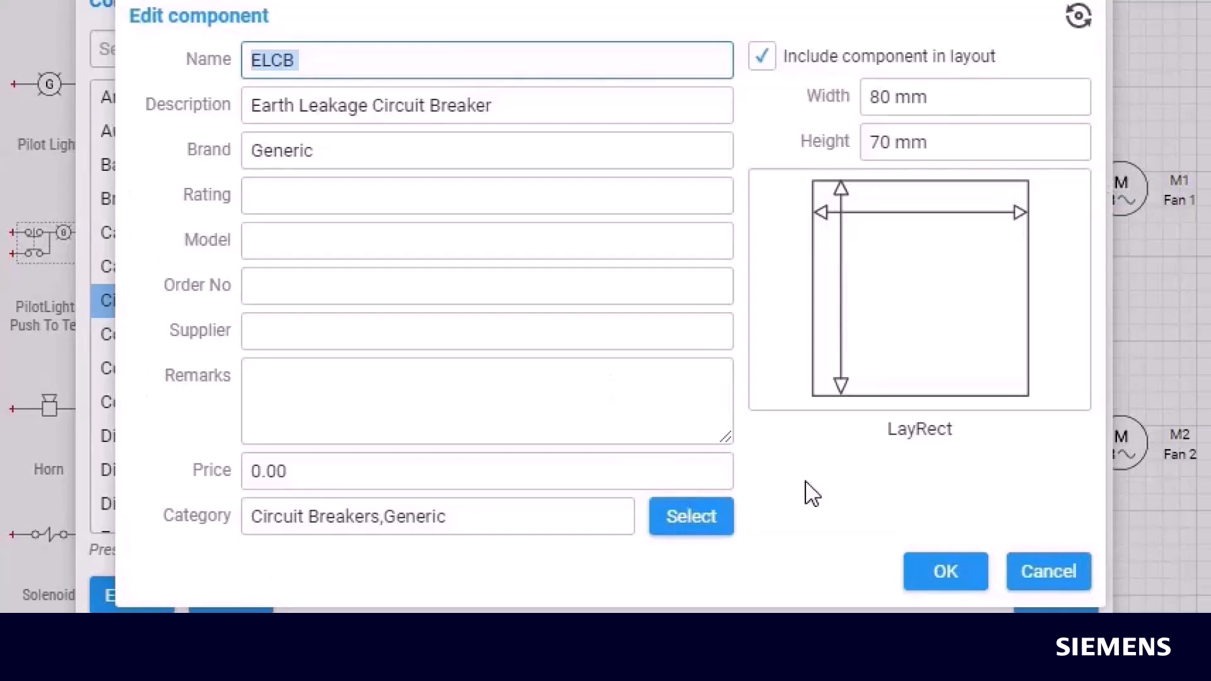
pyautogui.click(915, 585)
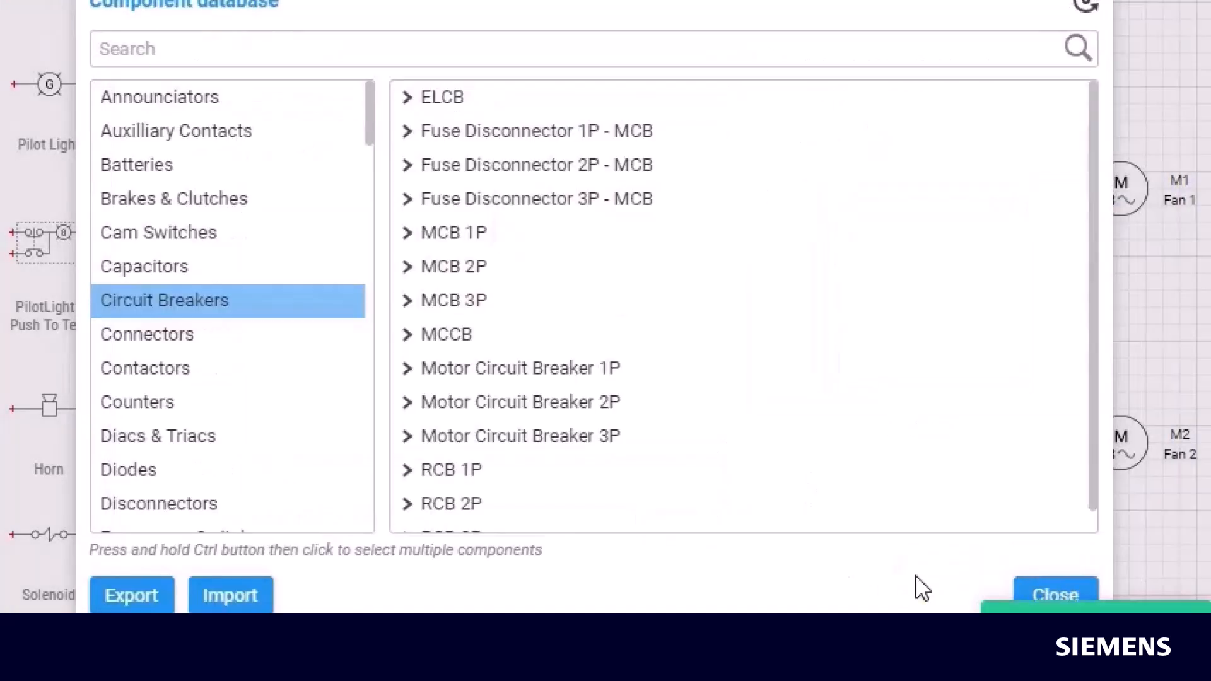
pyautogui.click(1032, 599)
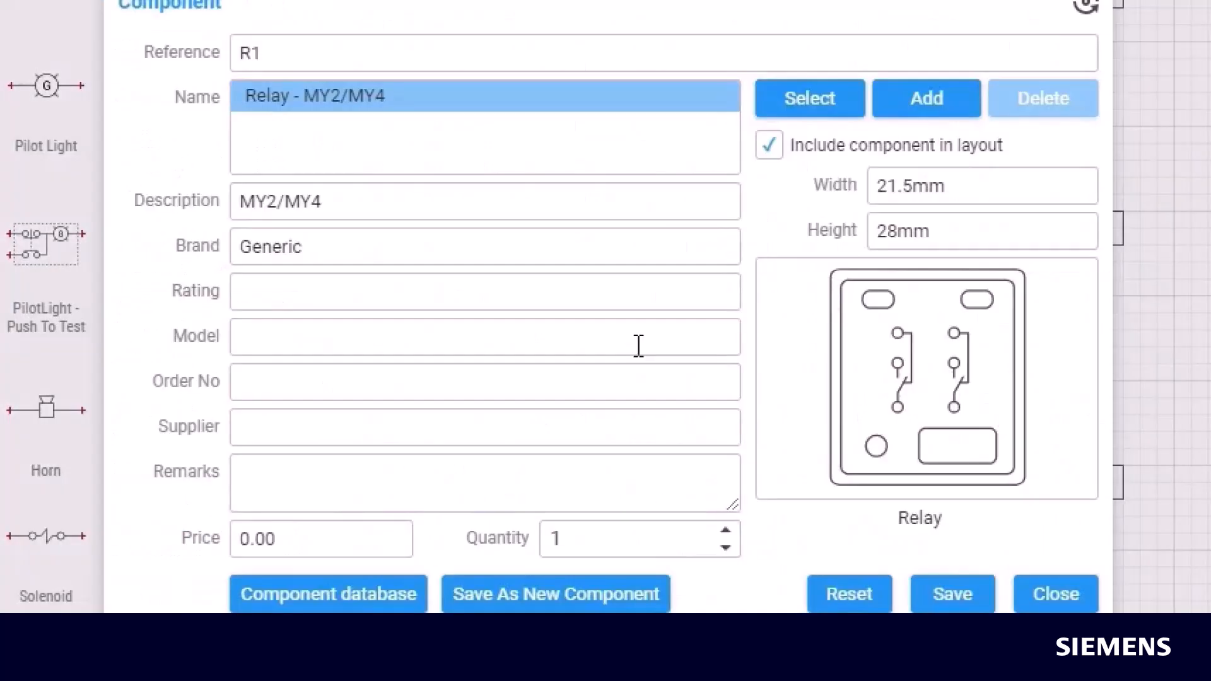
# For relay R1, search the Relays category for "under power" and pick Under Power Relay as the component
pyautogui.click(811, 107)
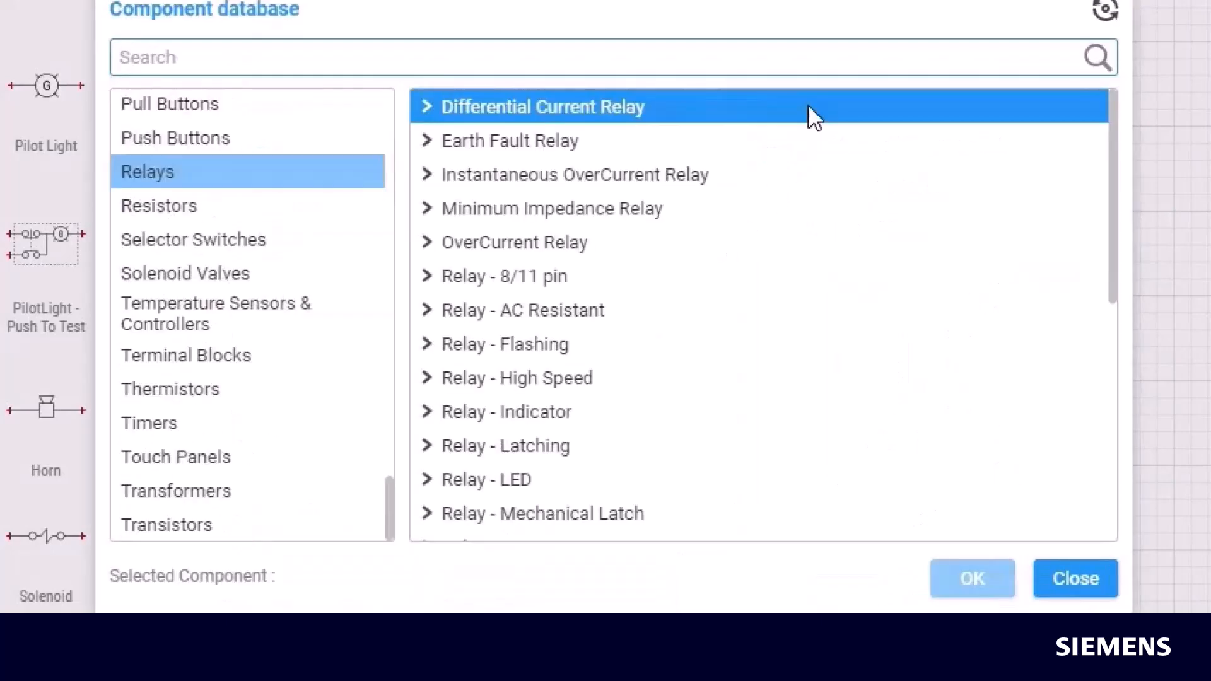
pyautogui.scroll(-8, 709, 108)
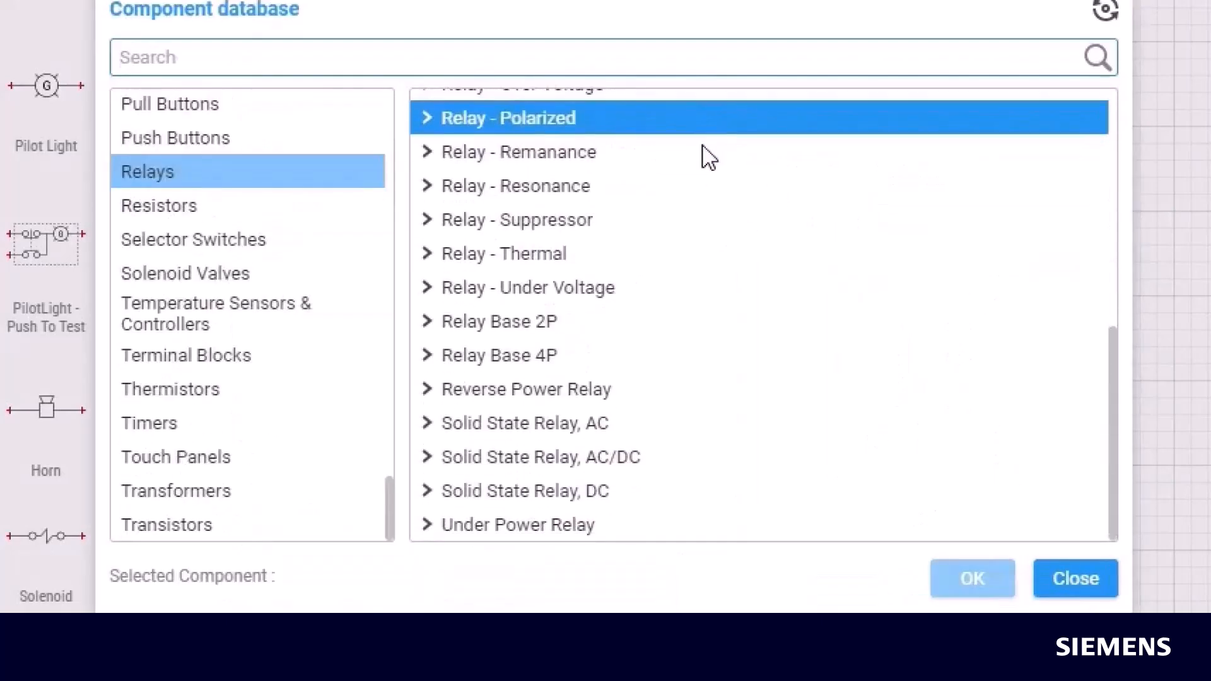
pyautogui.scroll(5, 709, 158)
pyautogui.scroll(3, 710, 158)
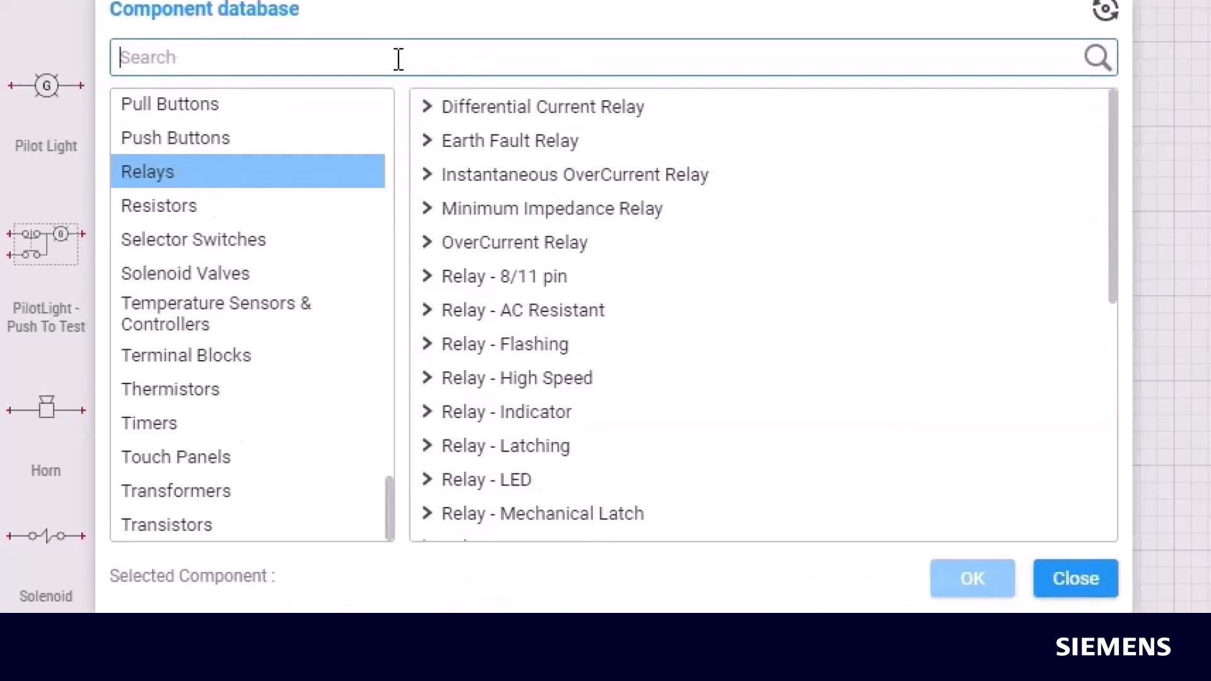
pyautogui.write('und')
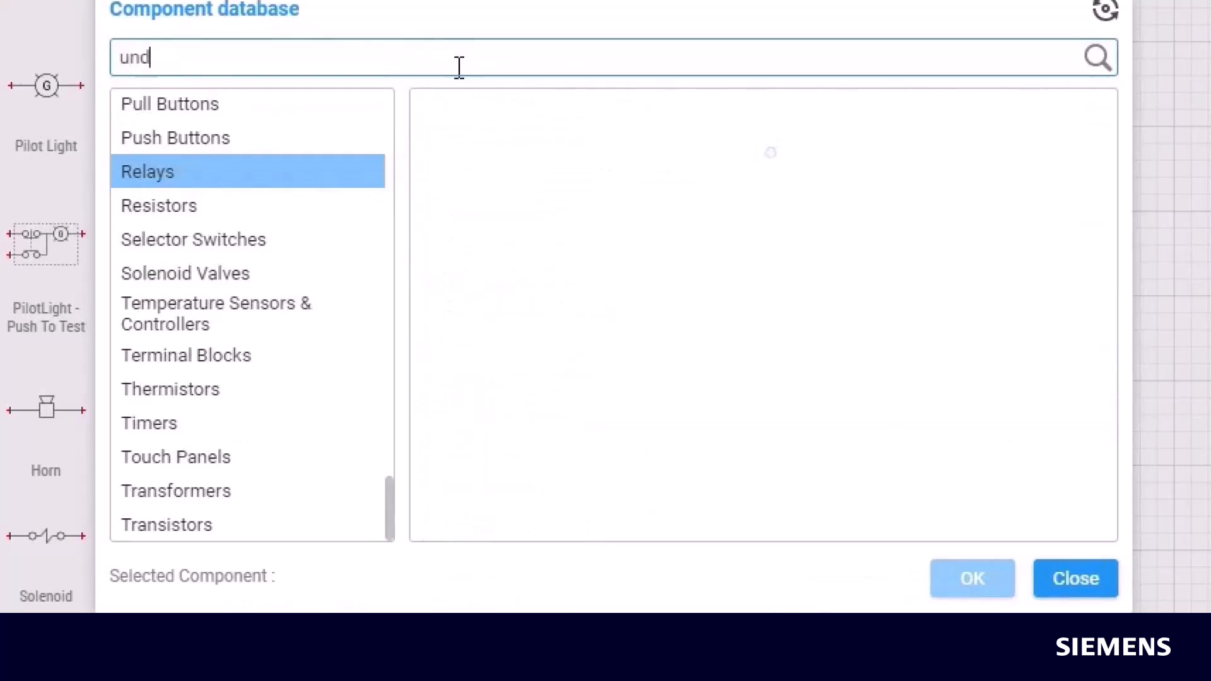
pyautogui.write('er power')
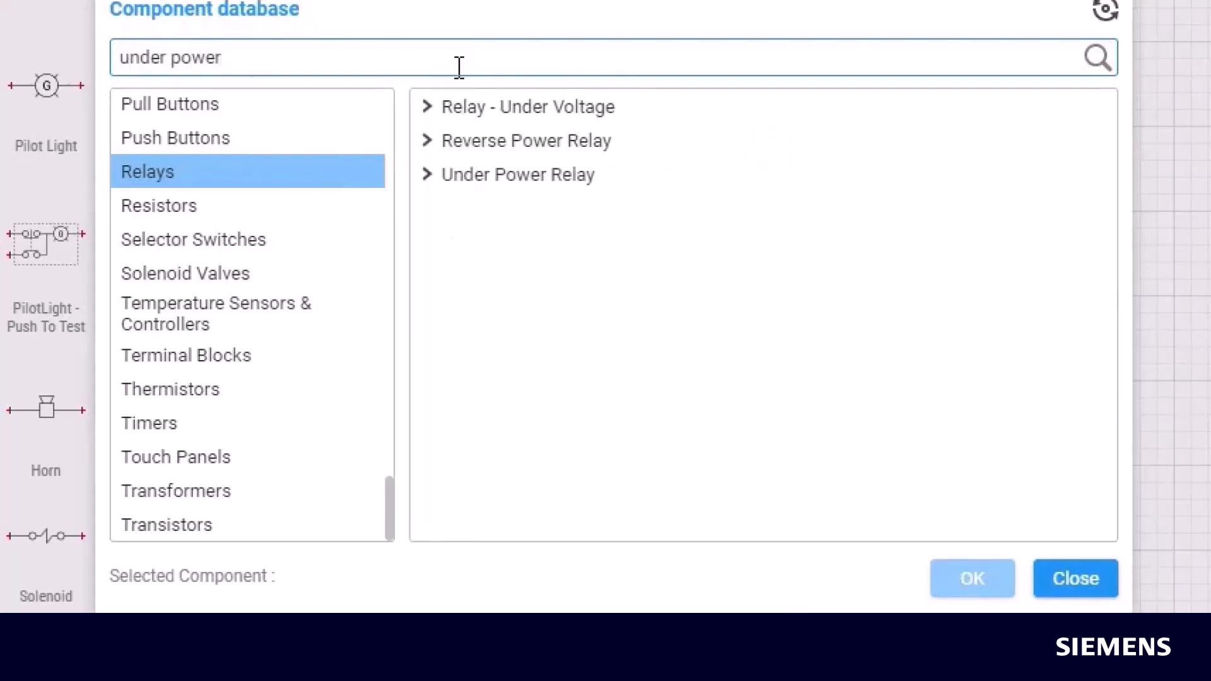
pyautogui.click(566, 175)
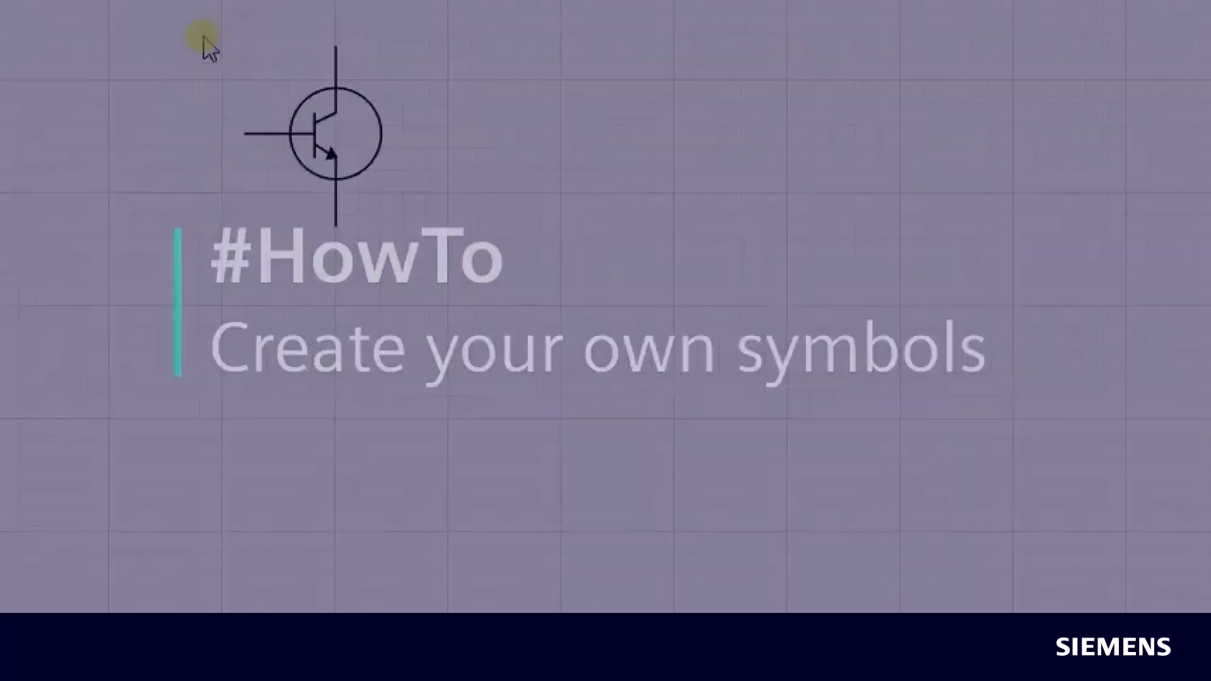
# Group all the lines and the circle of the transistor drawing into a single shape for the symbol
pyautogui.moveTo(197, 32); pyautogui.dragTo(473, 254)
pyautogui.rightClick(328, 116)
pyautogui.moveTo(492, 178)
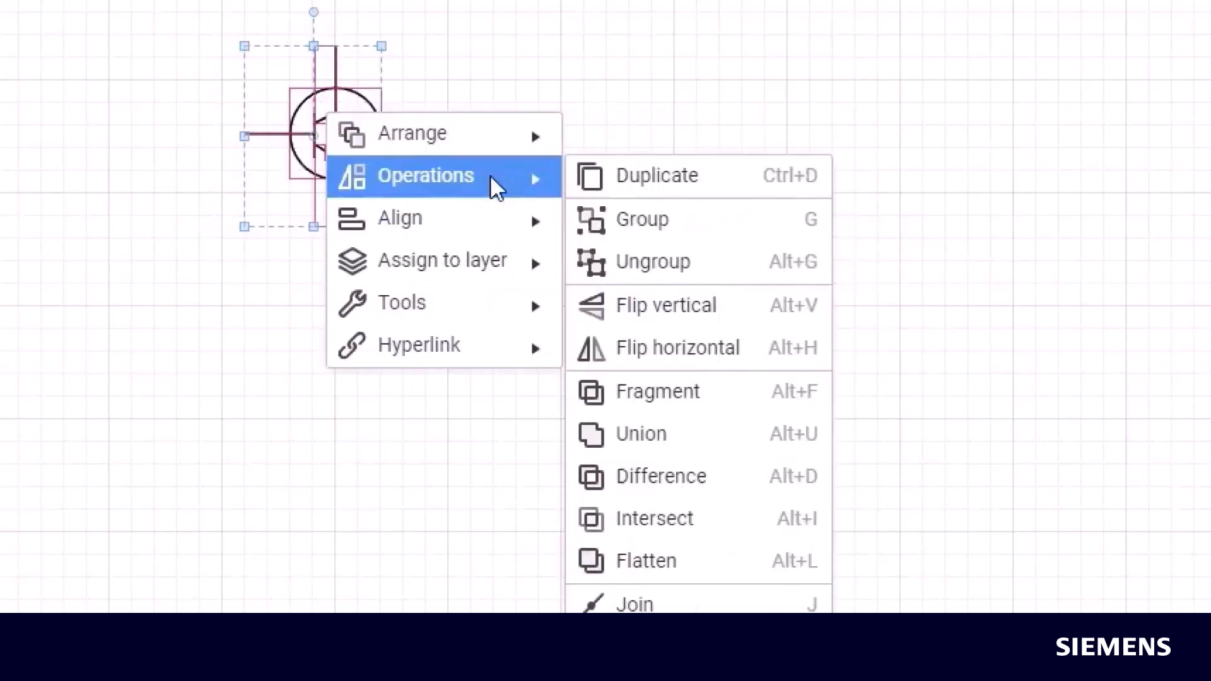
pyautogui.click(641, 214)
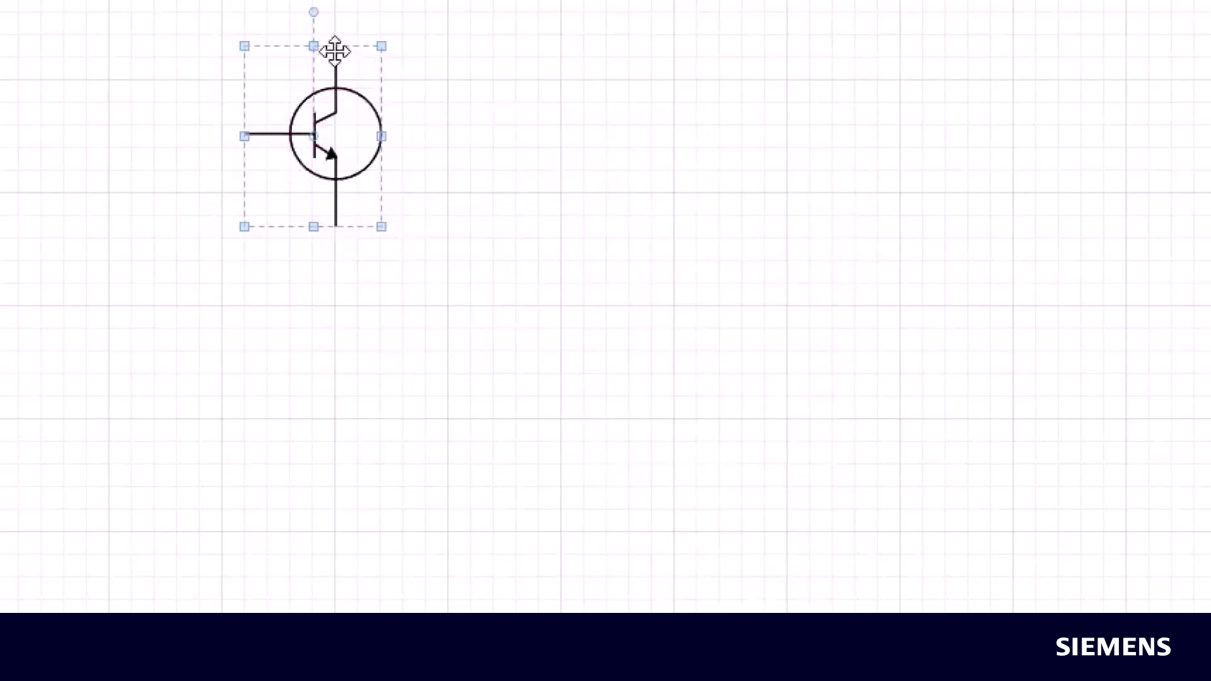
pyautogui.click(251, 133)
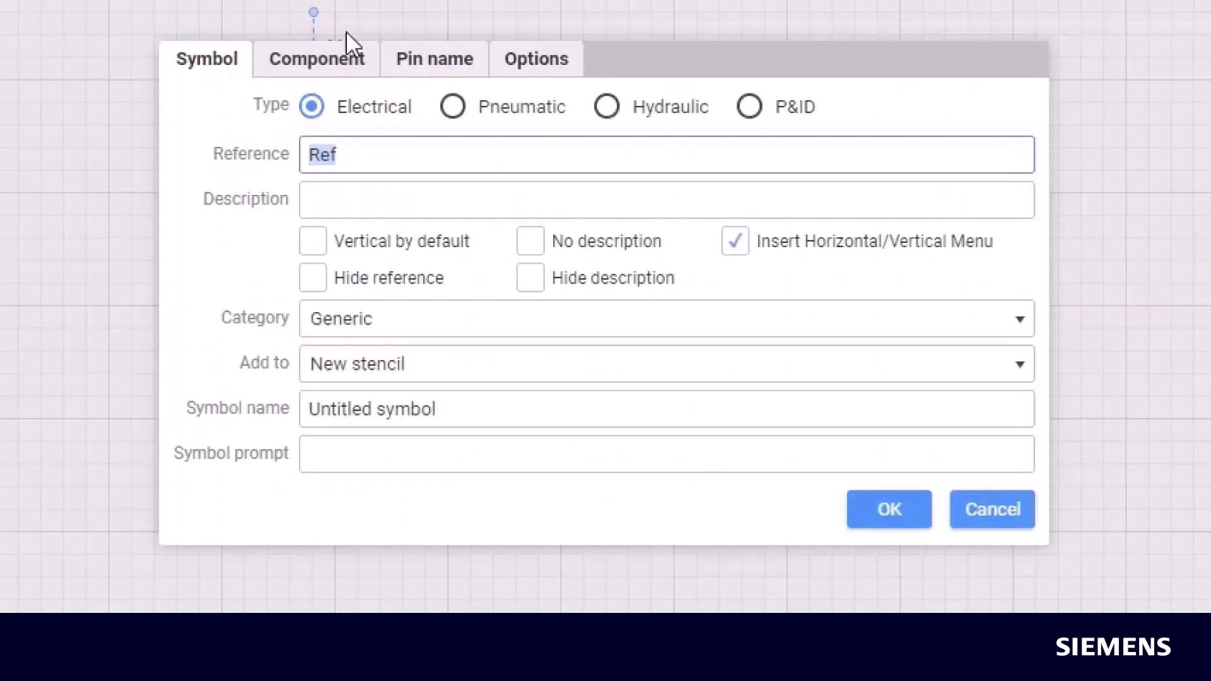
# Define the transistor drawing as an electrical symbol with reference E1, description Transistor and vertical orientation by default
pyautogui.write('E1')
pyautogui.press('Tab')
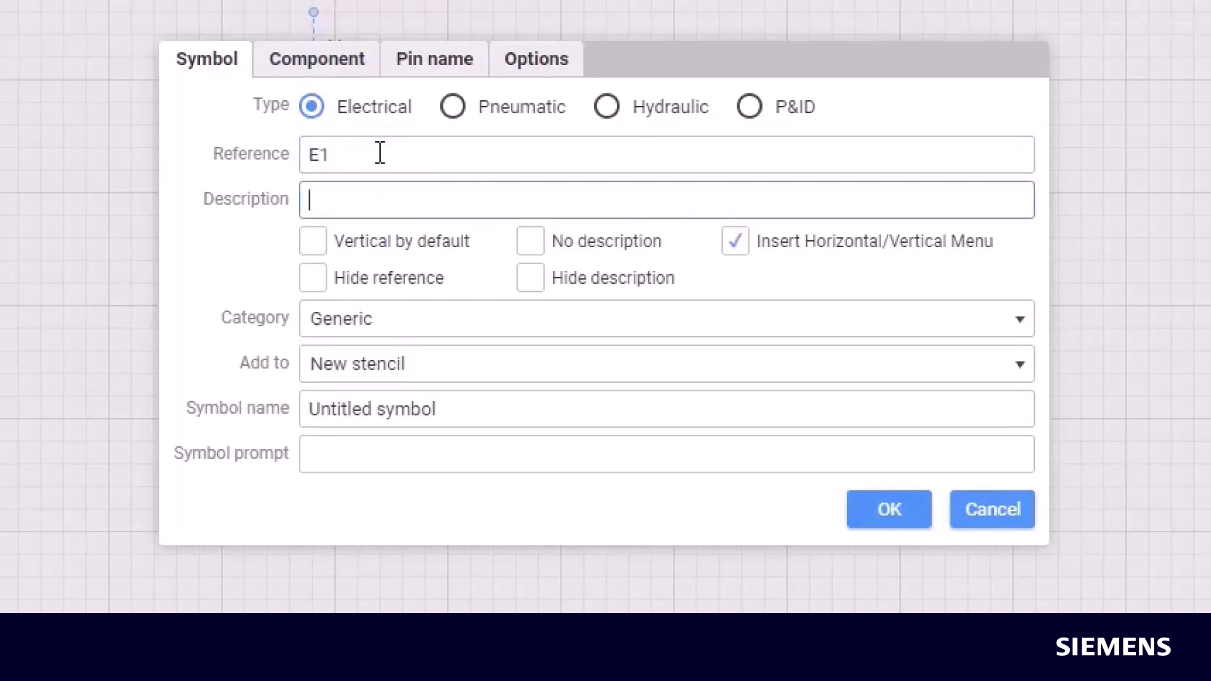
pyautogui.write('Transistor')
pyautogui.click(440, 251)
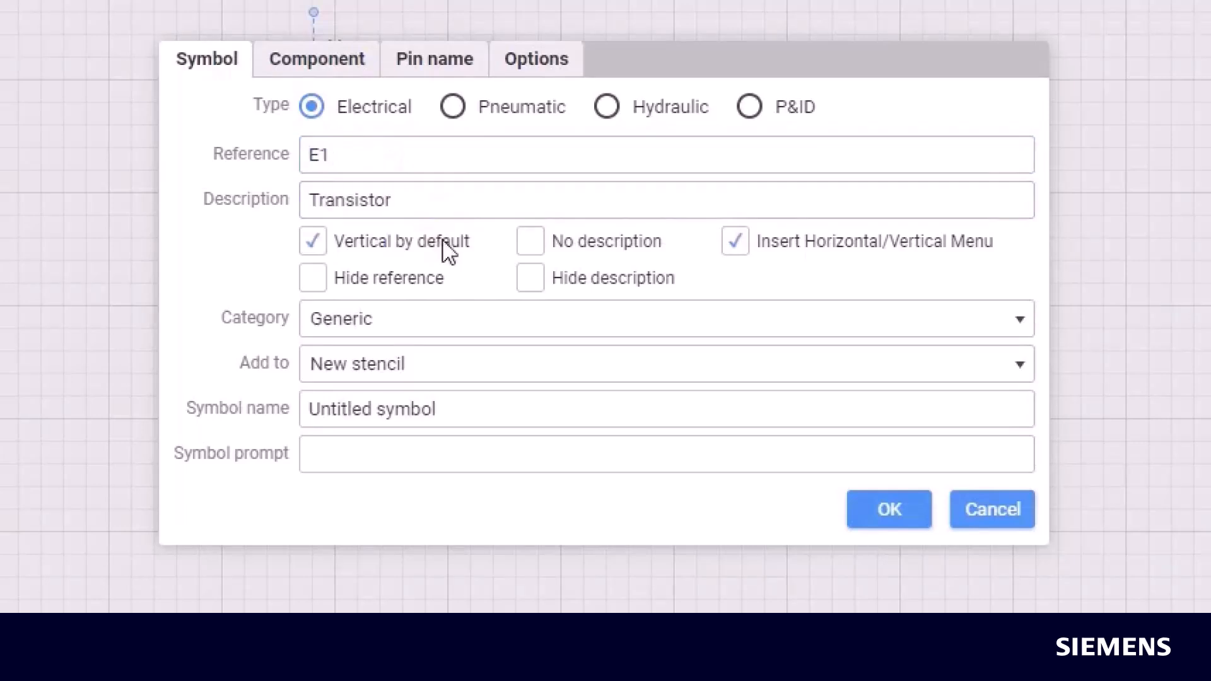
pyautogui.click(900, 521)
# Place two instances of the new Transistor symbol side by side near the upper edge of the page
pyautogui.moveTo(0, 17); pyautogui.dragTo(315, 137)
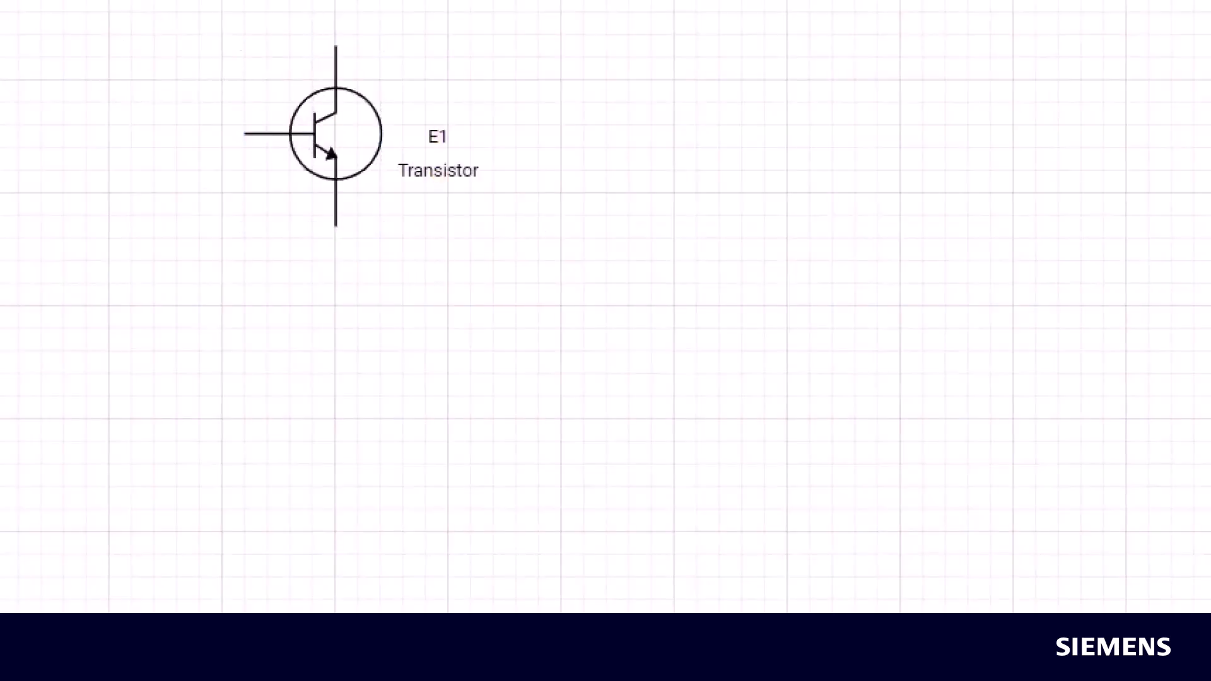
pyautogui.moveTo(0, 13); pyautogui.dragTo(654, 139)
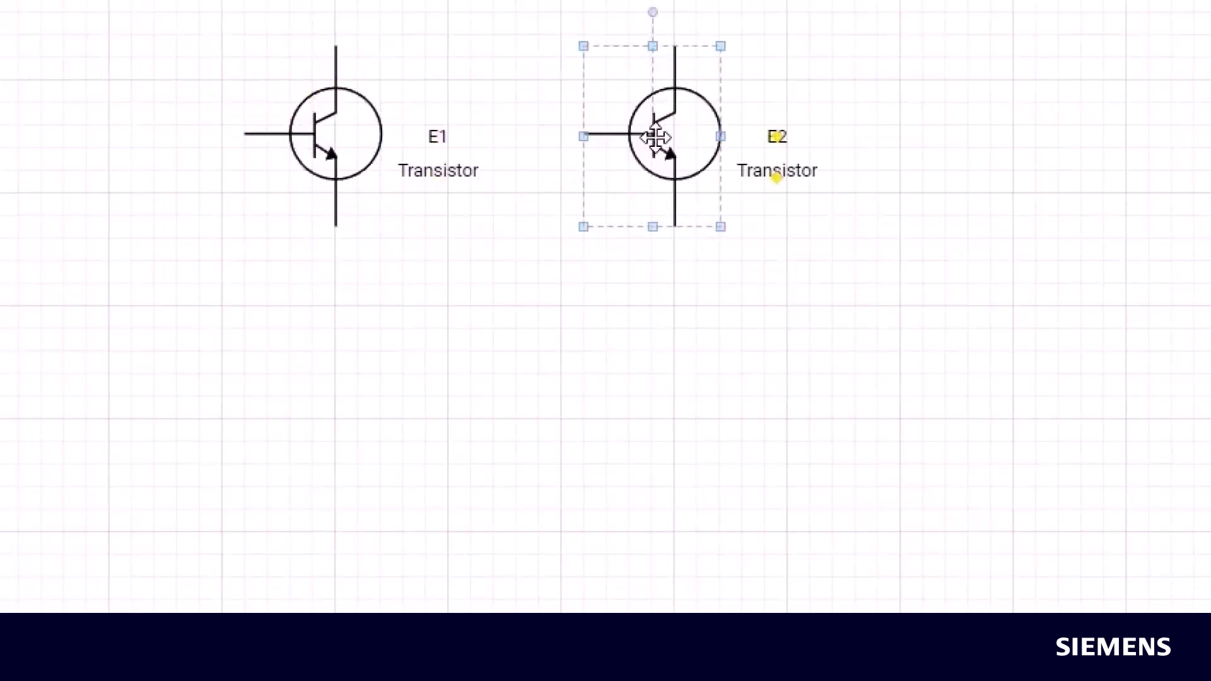
pyautogui.click(788, 295)
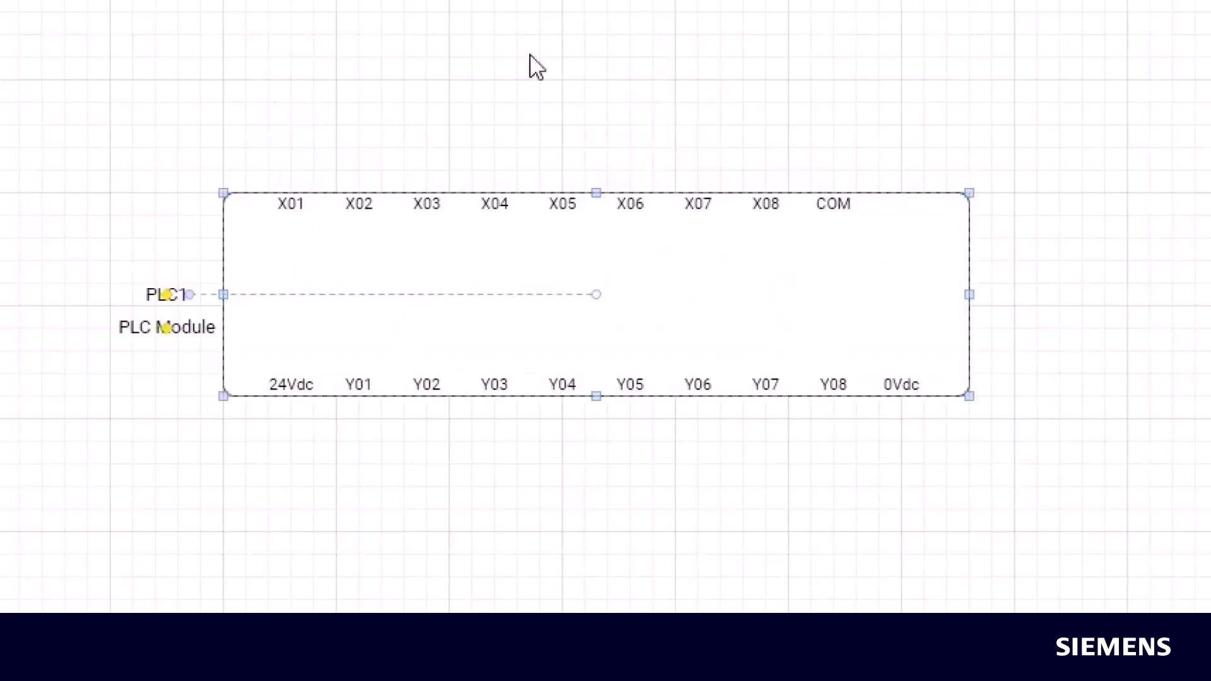
# Move the Siemens logo and "Siemens input output module" text to mid-height inside the PLC1 module, between its two pin rows
pyautogui.press('Escape')
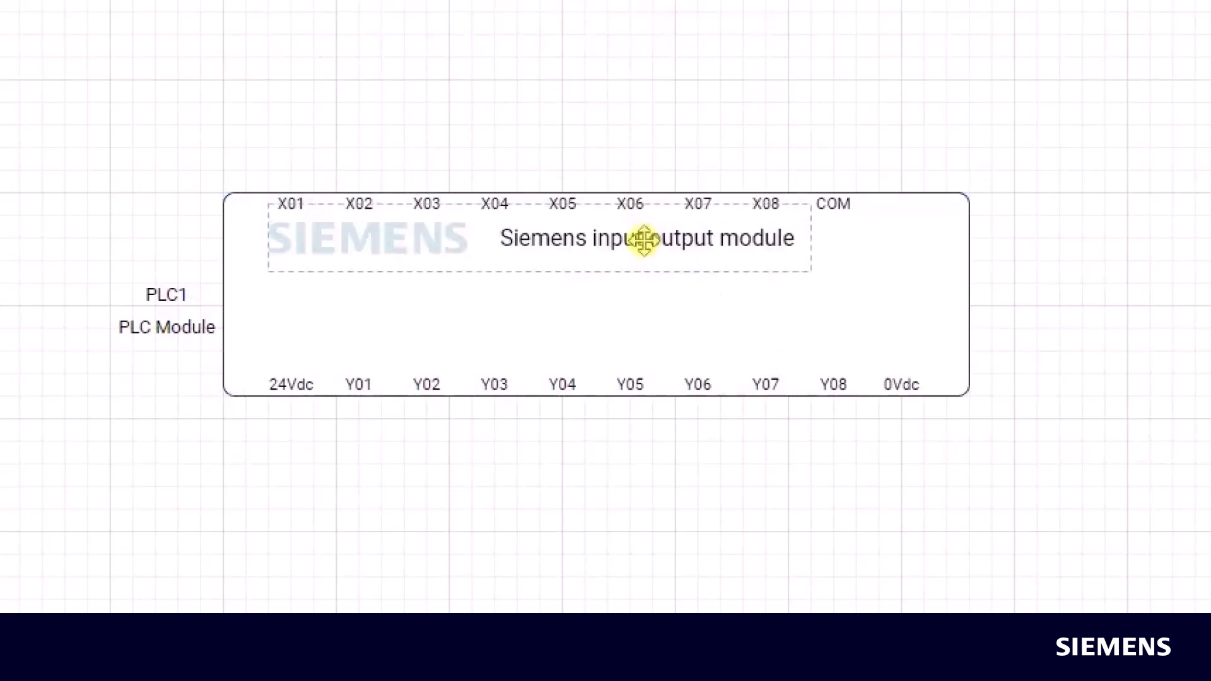
pyautogui.moveTo(643, 240); pyautogui.dragTo(651, 295)
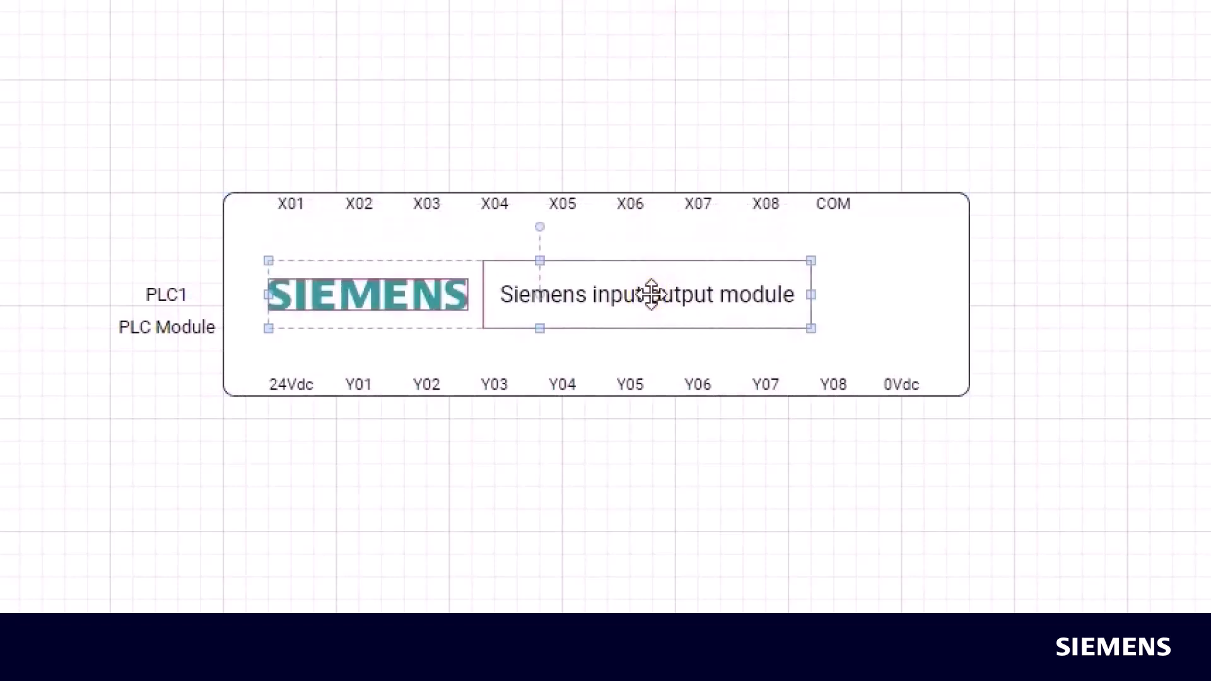
pyautogui.click(73, 100)
# Create a symbol from the PLC1 module together with its logo and text, combining them into one shape
pyautogui.moveTo(40, 119); pyautogui.dragTo(1050, 508)
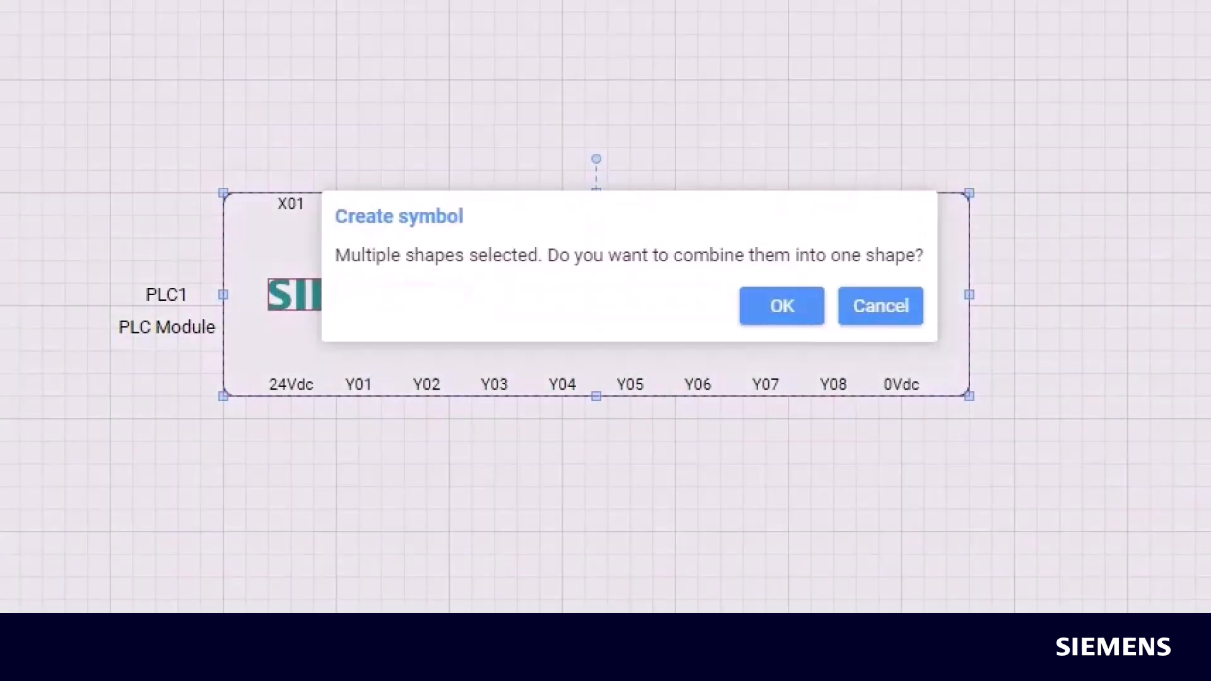
pyautogui.click(774, 309)
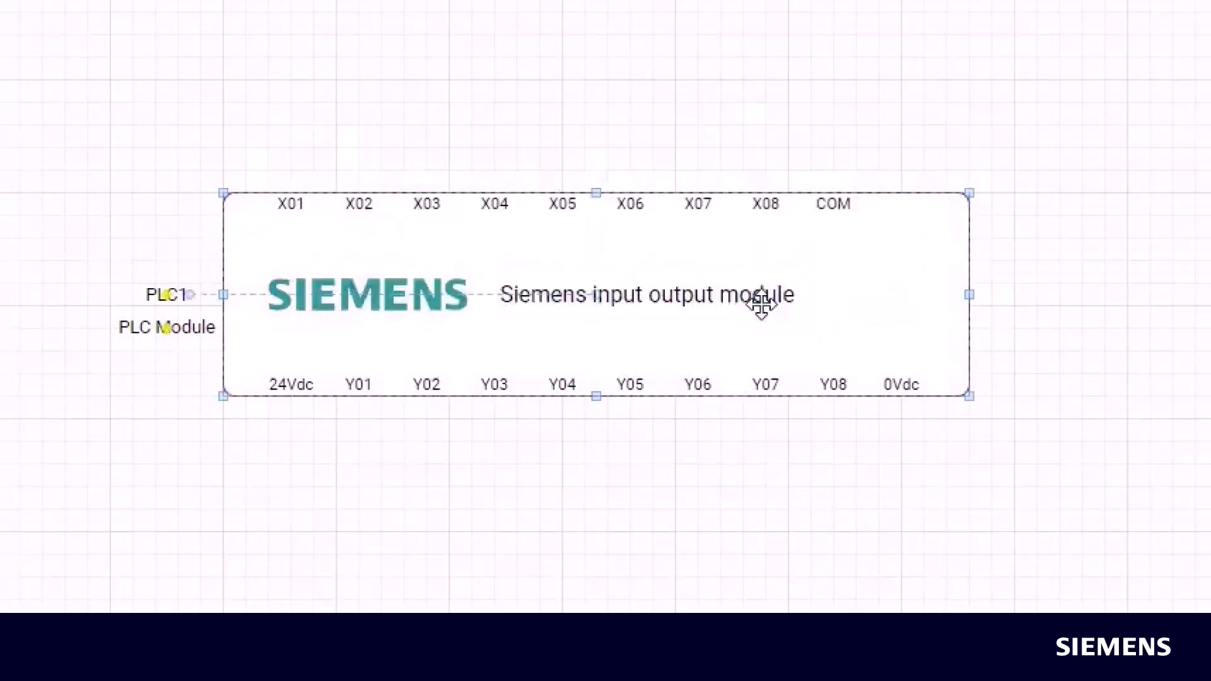
pyautogui.click(930, 537)
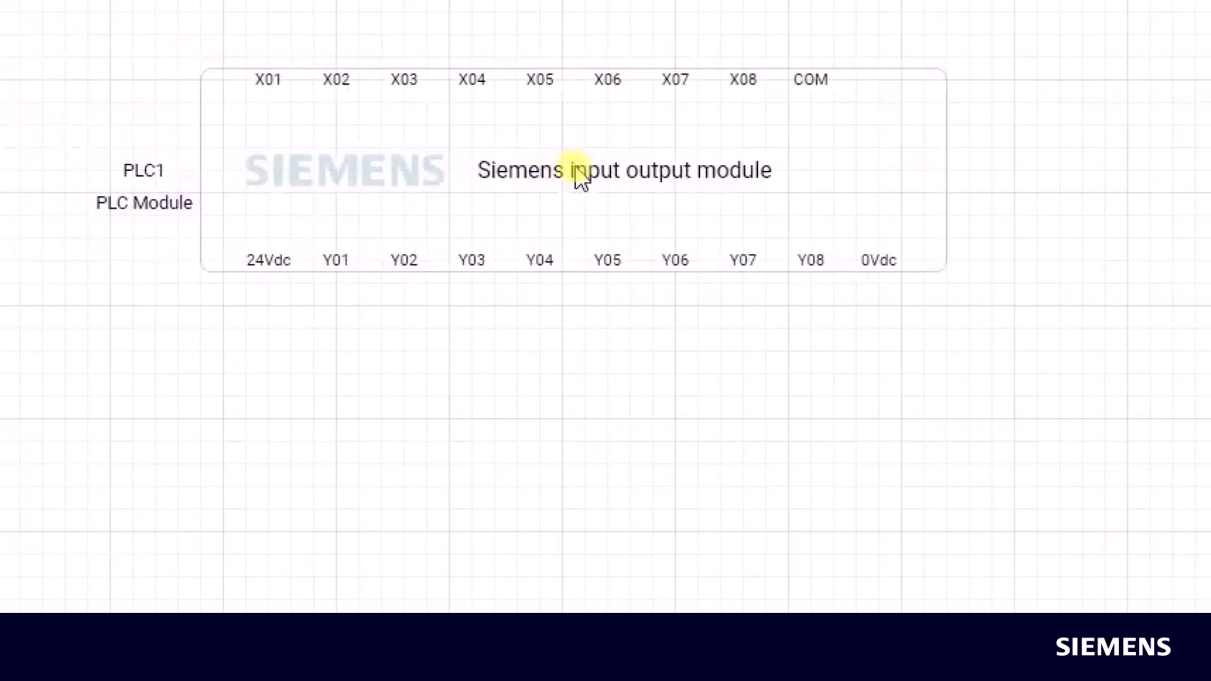
# Duplicate the customised Siemens PLC module directly below the original
pyautogui.keyDown('ctrl'); pyautogui.moveTo(592, 185); pyautogui.dragTo(592, 479); pyautogui.keyUp('ctrl')
pyautogui.click(1080, 531)
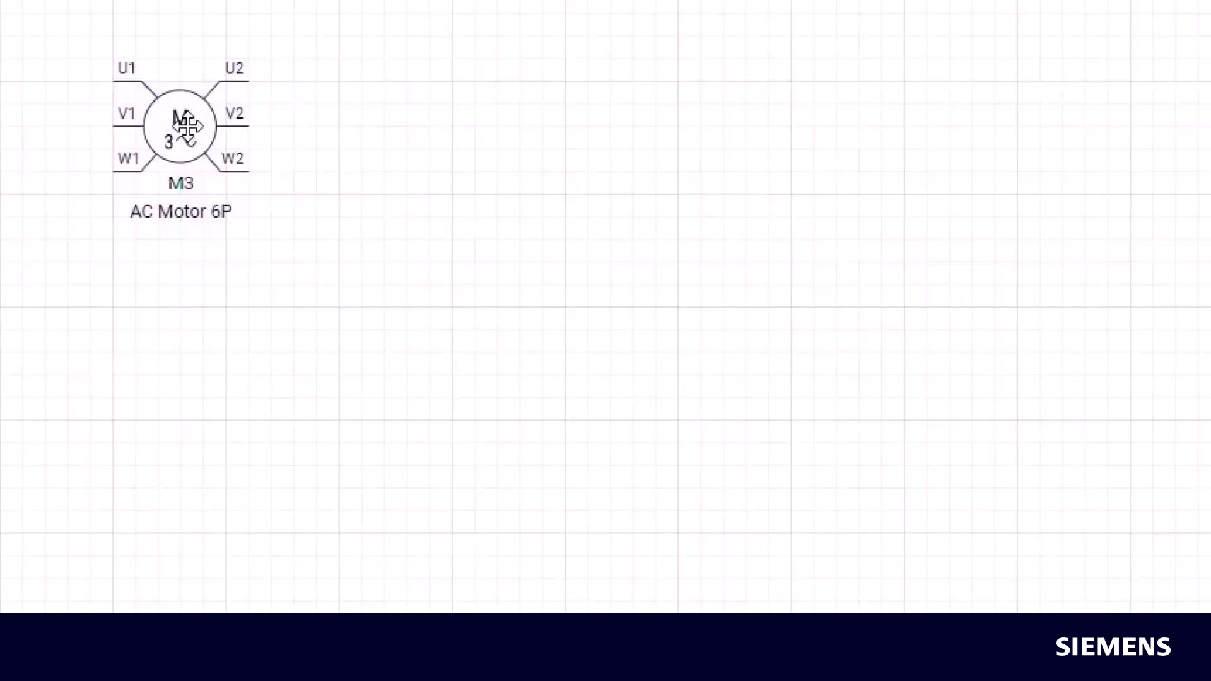
# Duplicate the AC Motor 6P M3, placing the copy beside it on the same row
pyautogui.keyDown('ctrl'); pyautogui.moveTo(184, 121); pyautogui.dragTo(416, 127); pyautogui.keyUp('ctrl')
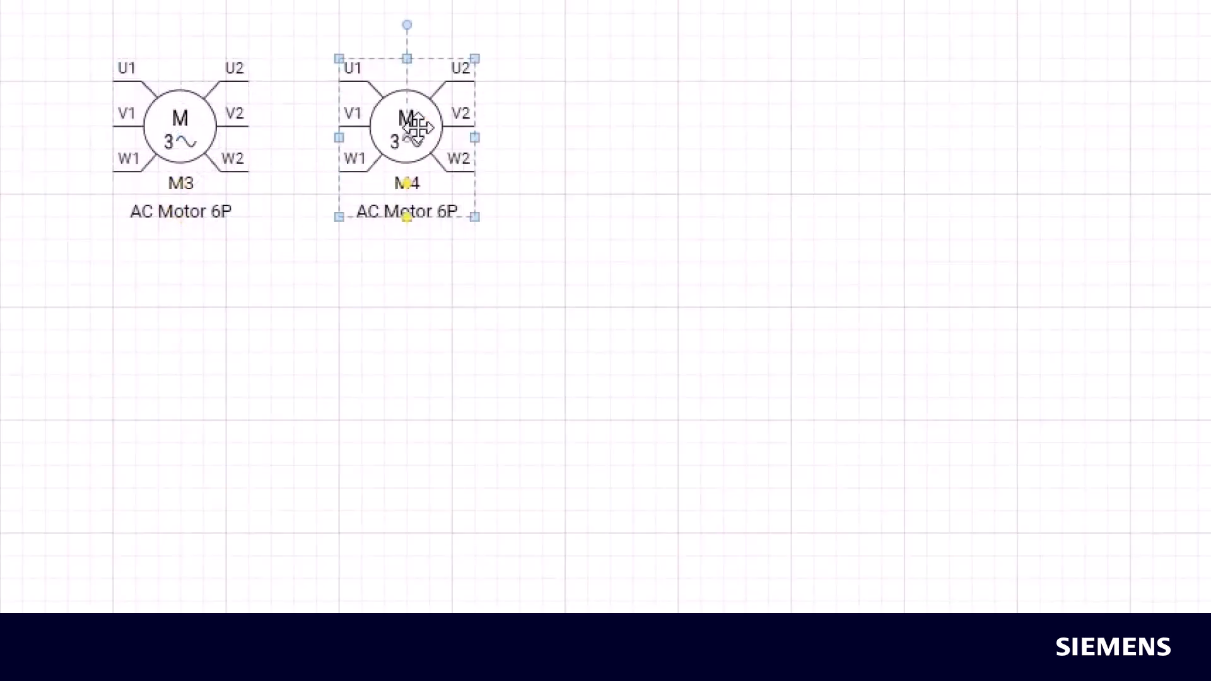